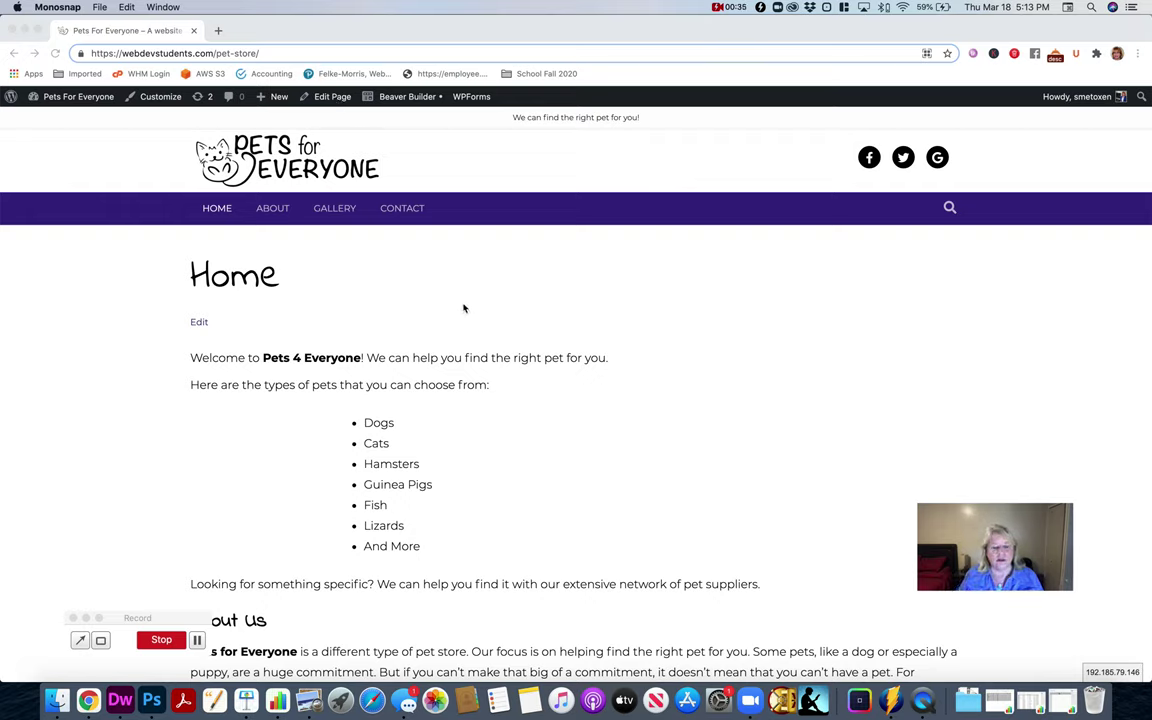
# Open the pet store's Home page for editing in Beaver Builder and look over its content.
pyautogui.click(410, 101)
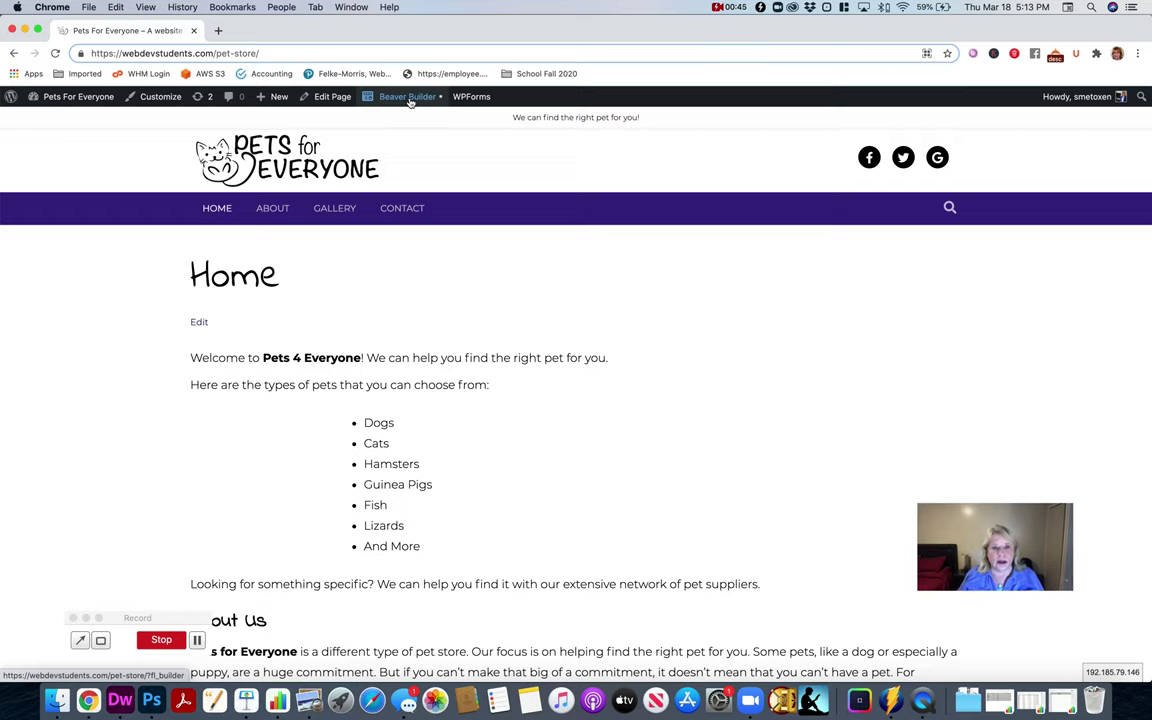
pyautogui.click(410, 97)
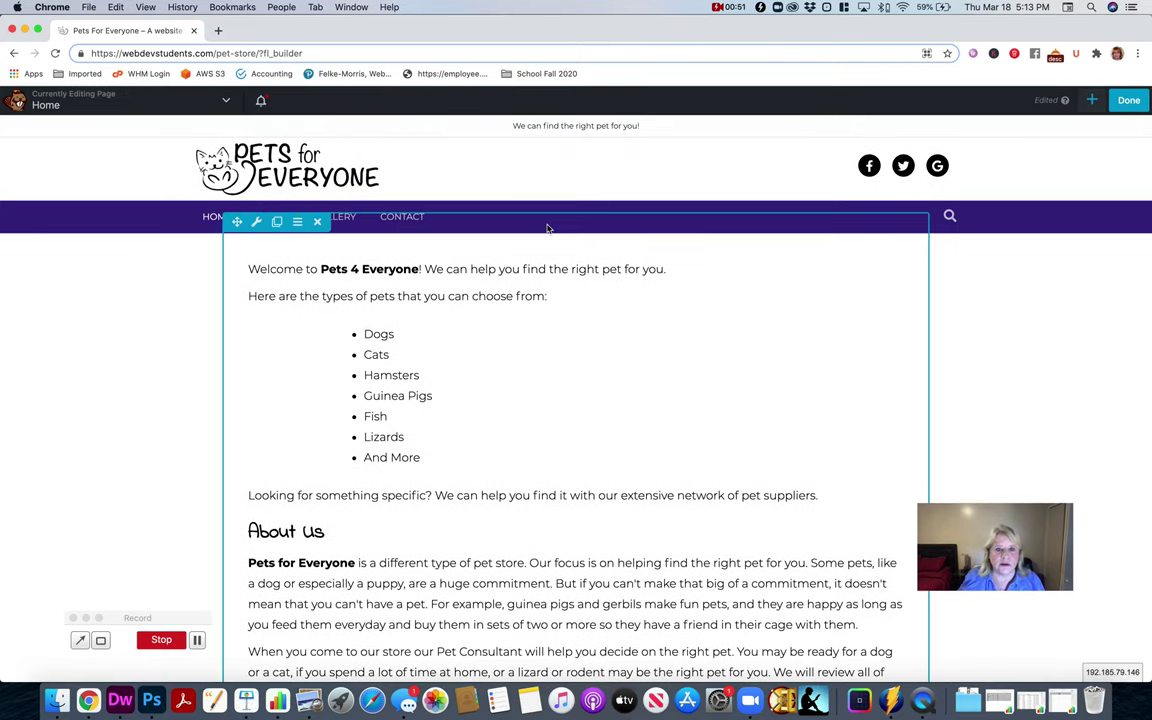
pyautogui.scroll(-5, 365, 355)
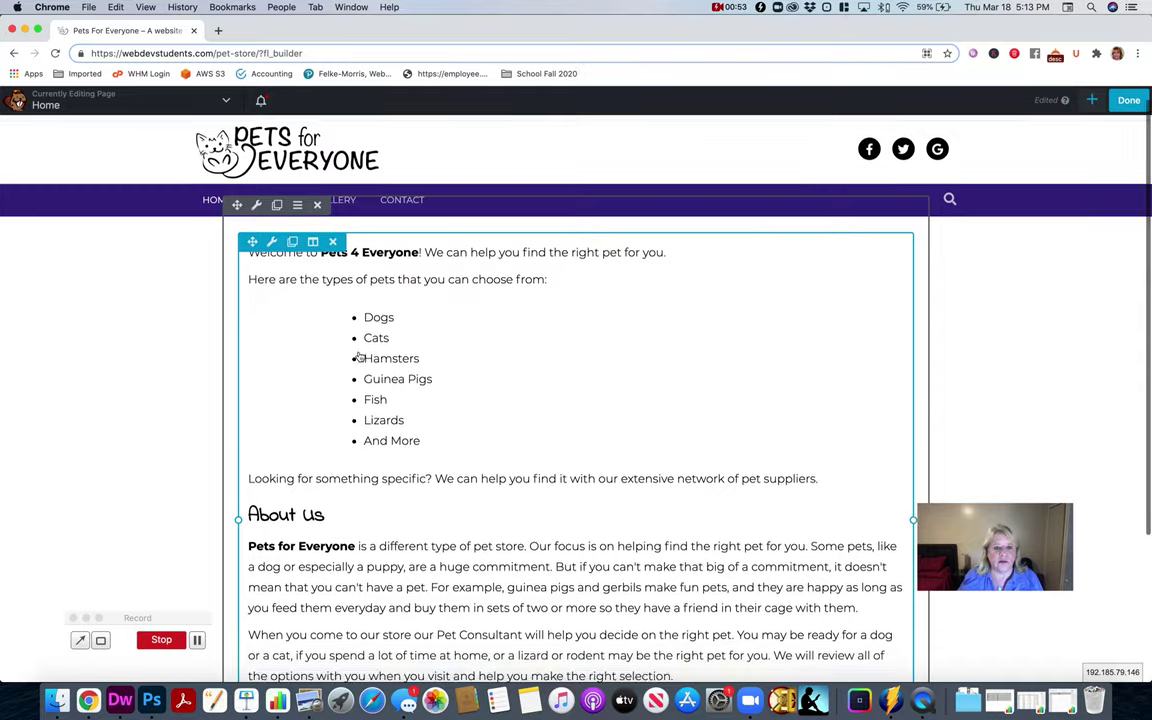
pyautogui.scroll(5, 360, 356)
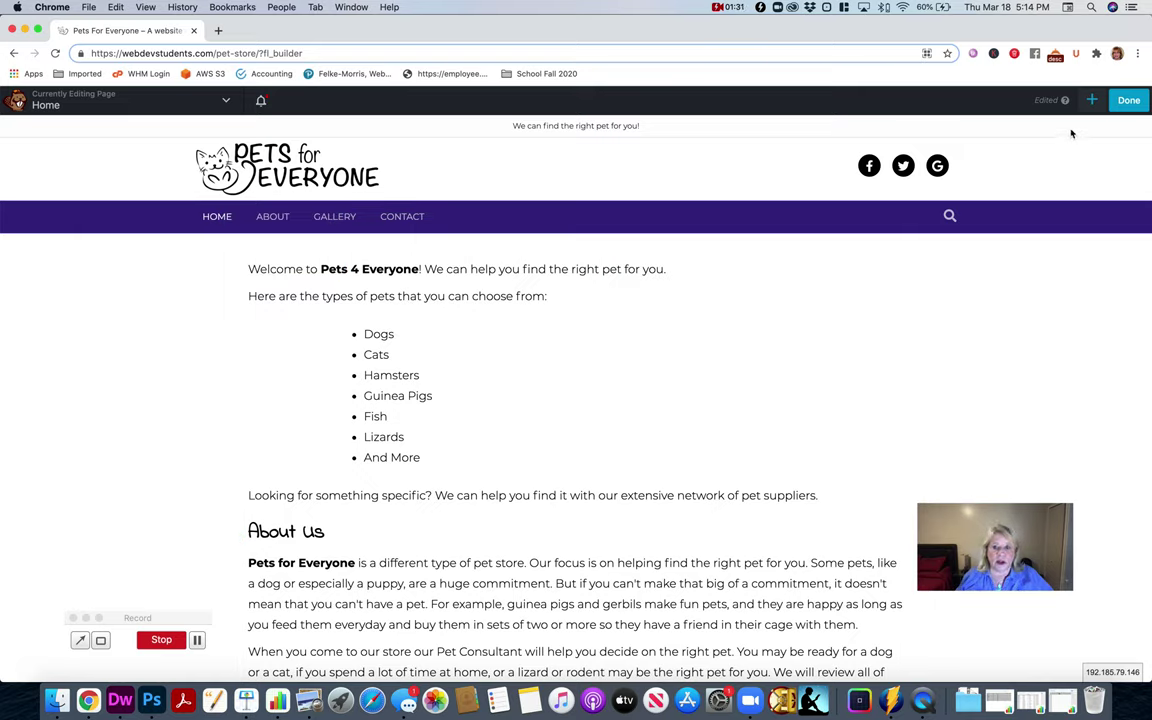
# Add a Photo module to the right of the welcome text, using the goldfish image veiltail-11453_1920.jpg from the media library.
pyautogui.click(1092, 100)
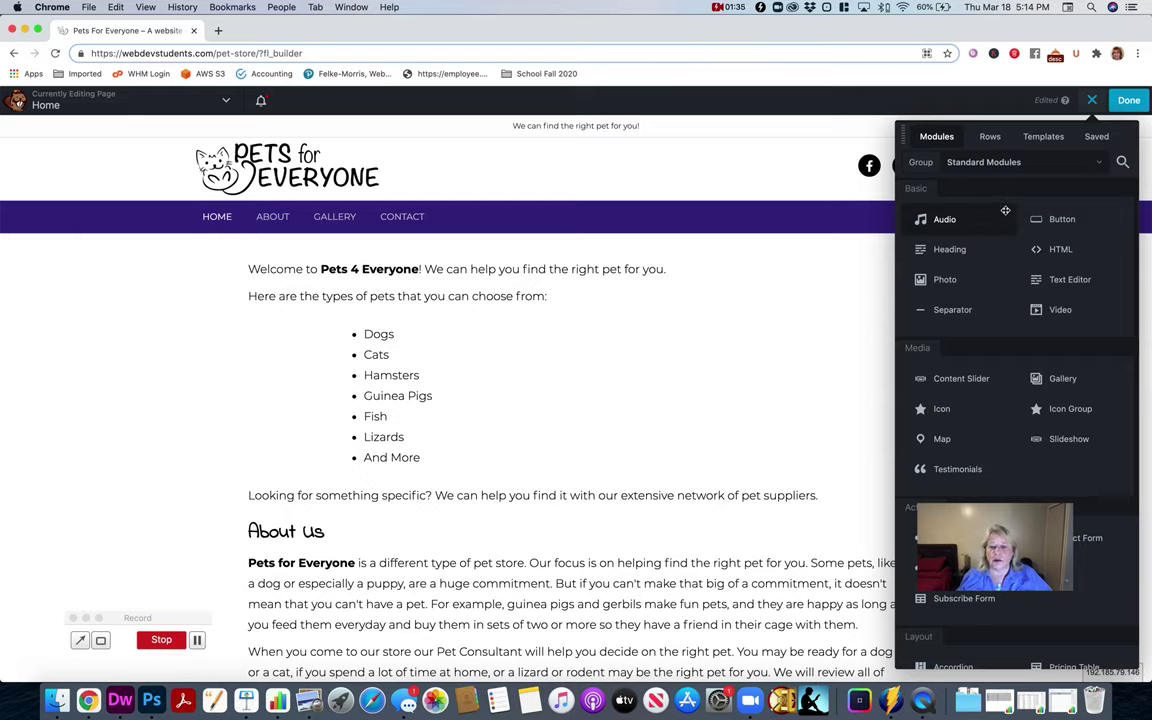
pyautogui.scroll(-1, 979, 267)
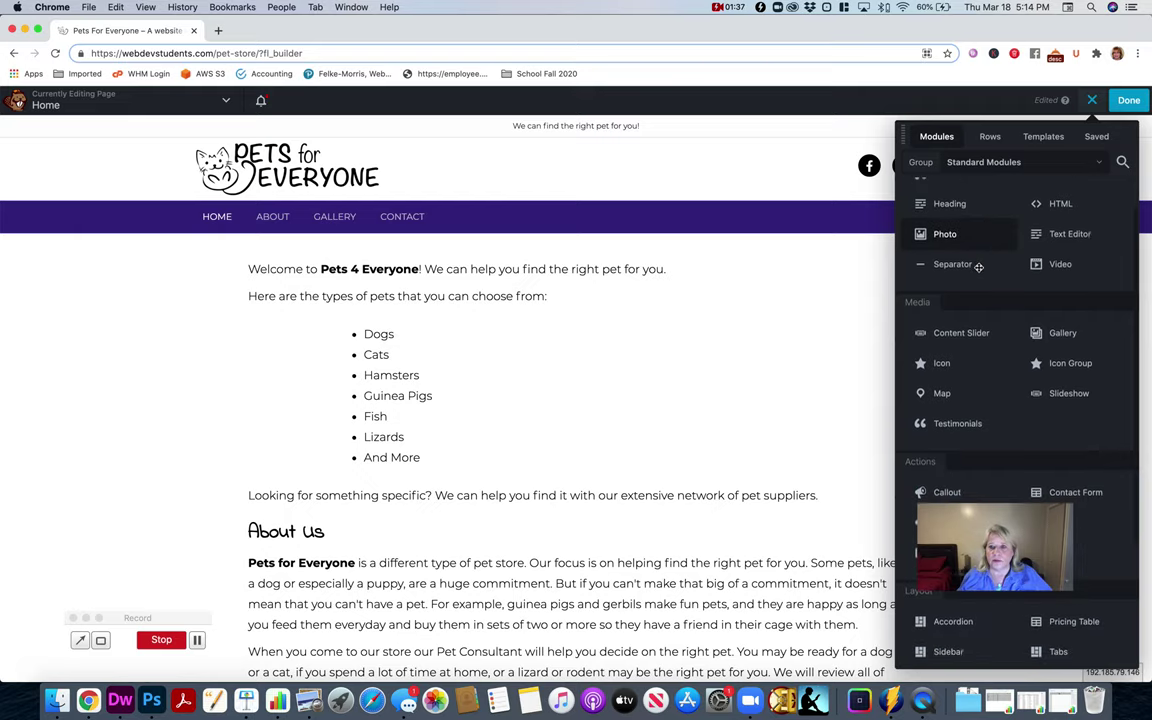
pyautogui.scroll(1, 979, 267)
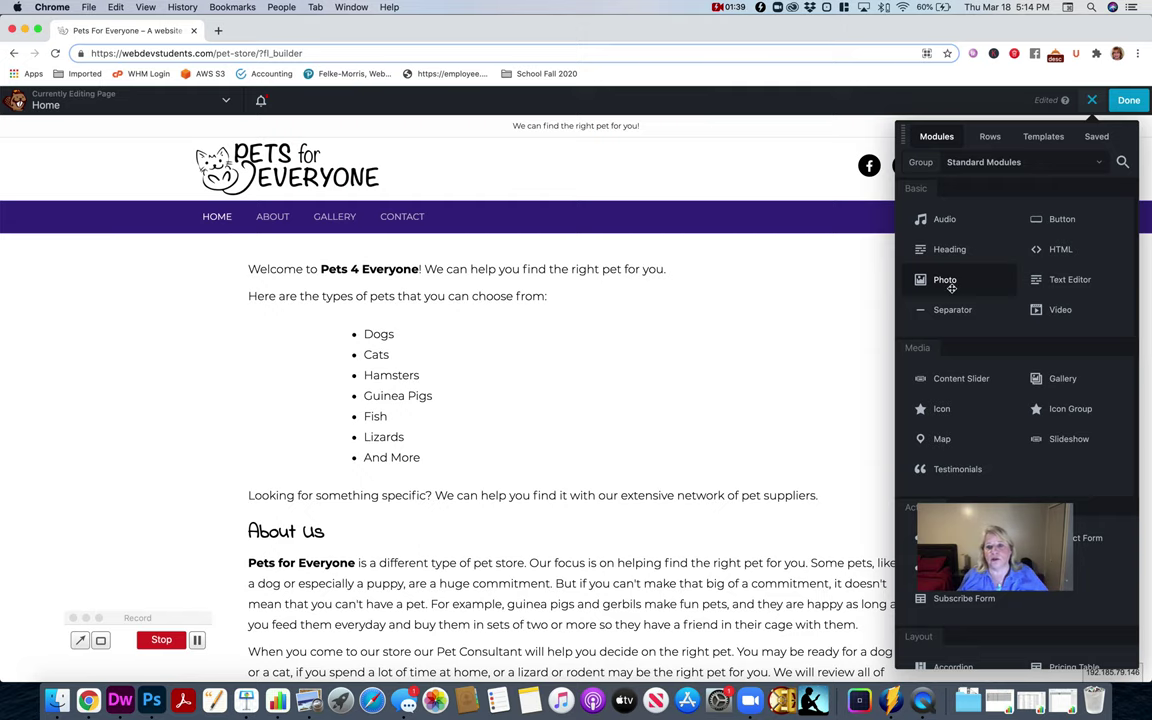
pyautogui.moveTo(951, 288); pyautogui.dragTo(912, 333)
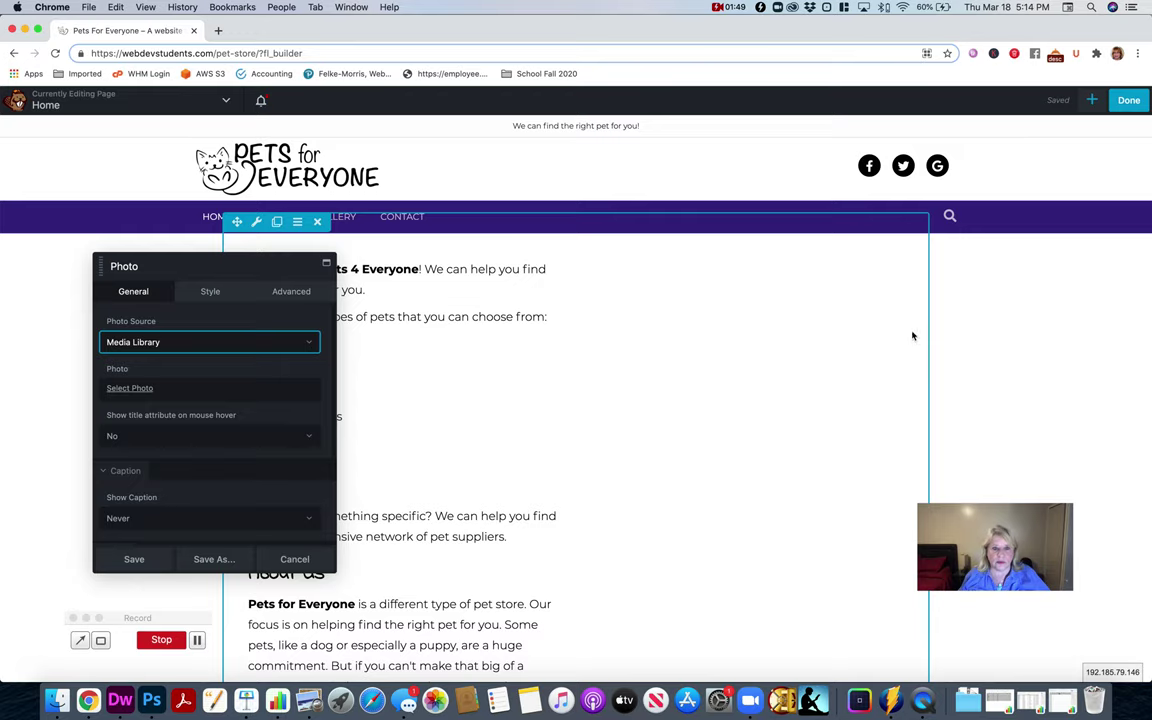
pyautogui.click(130, 388)
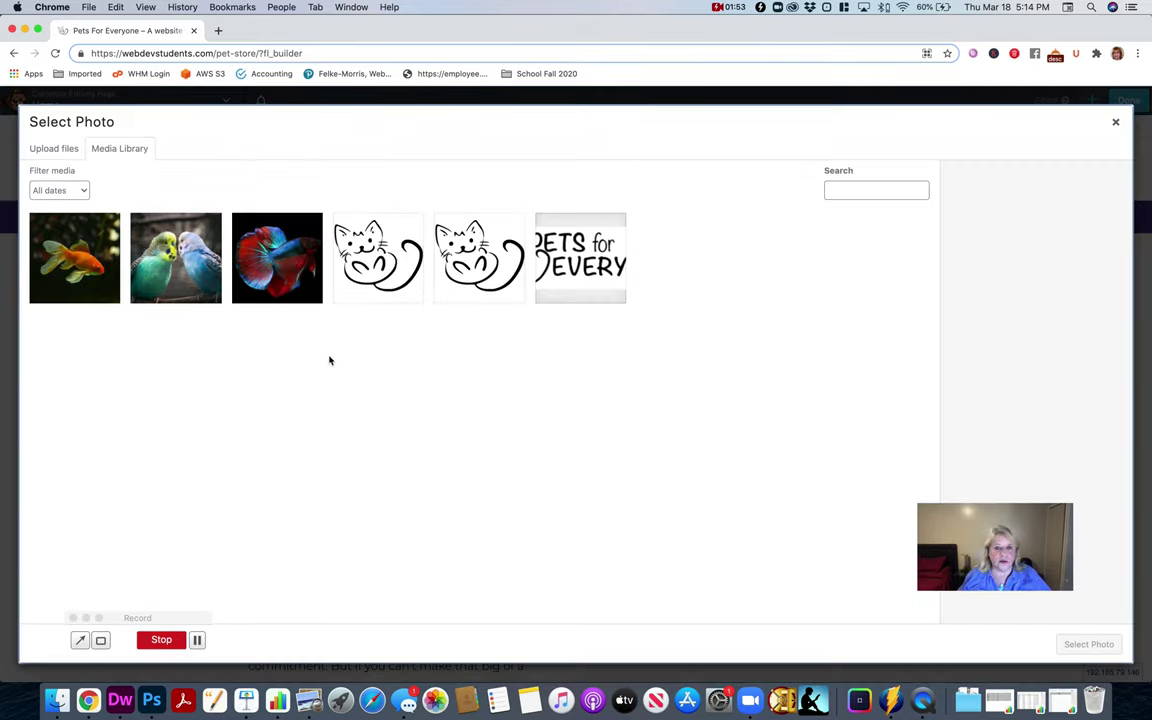
pyautogui.click(68, 267)
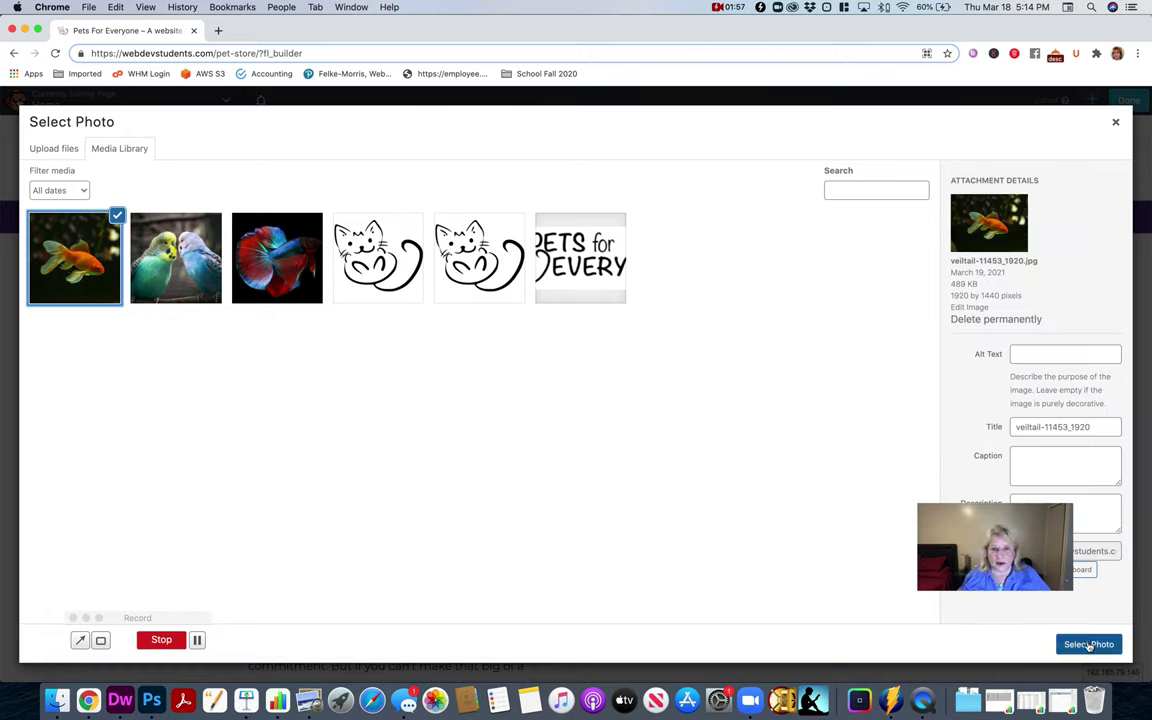
pyautogui.click(1090, 646)
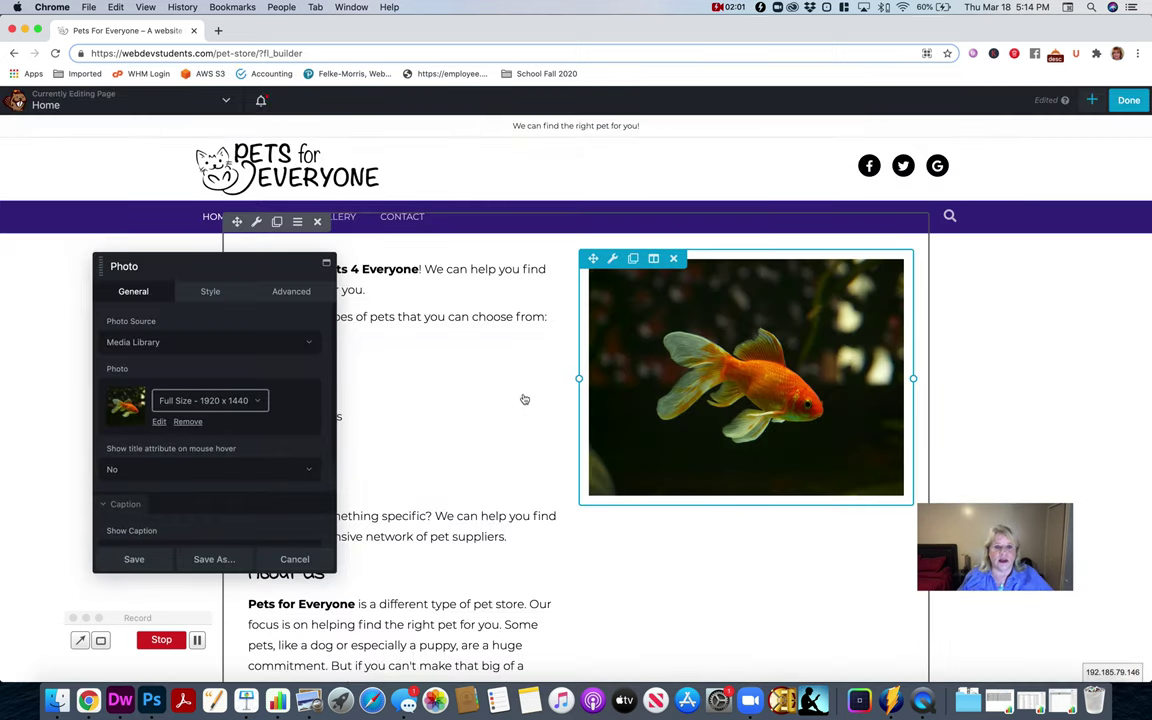
# Set the goldfish photo's size to Large - 1024 x 768 and save the module.
pyautogui.click(258, 402)
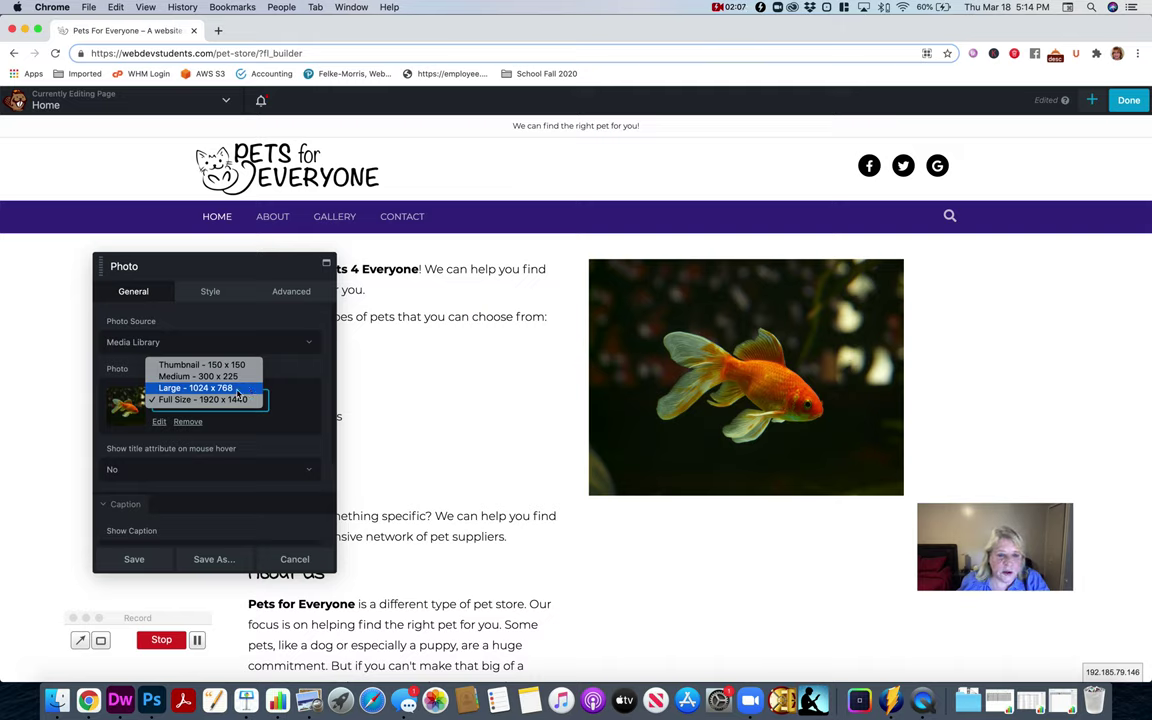
pyautogui.click(236, 389)
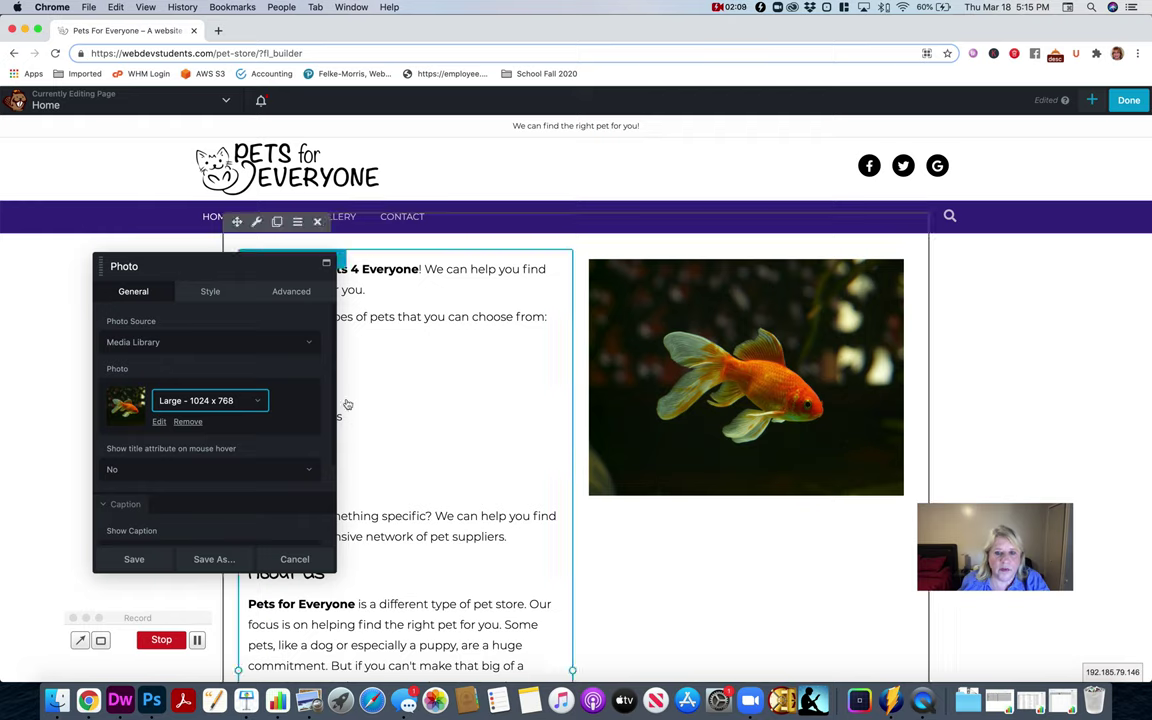
pyautogui.moveTo(266, 266); pyautogui.dragTo(690, 470)
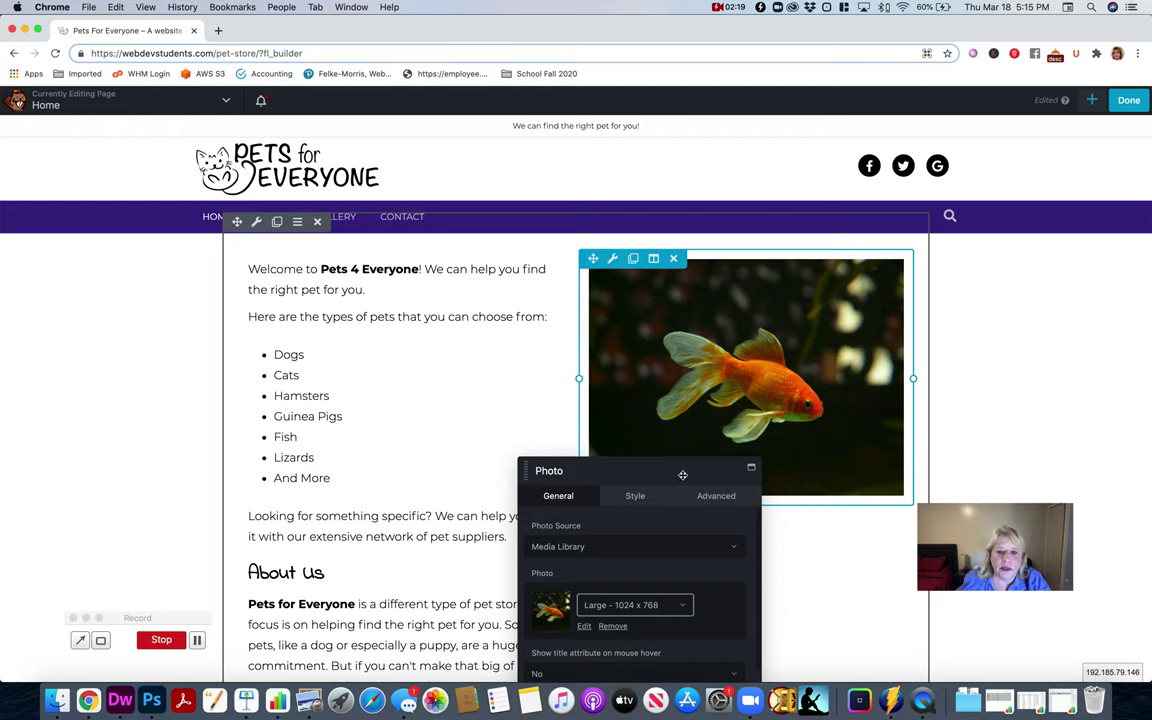
pyautogui.moveTo(566, 456); pyautogui.dragTo(104, 245)
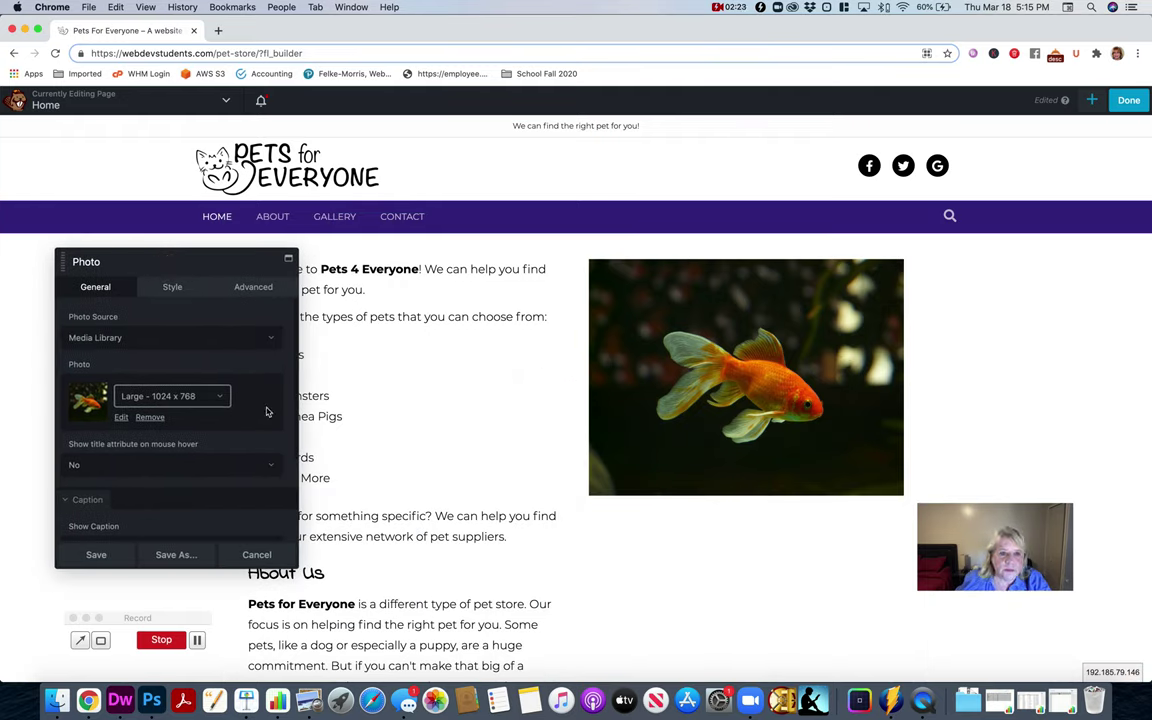
pyautogui.click(96, 554)
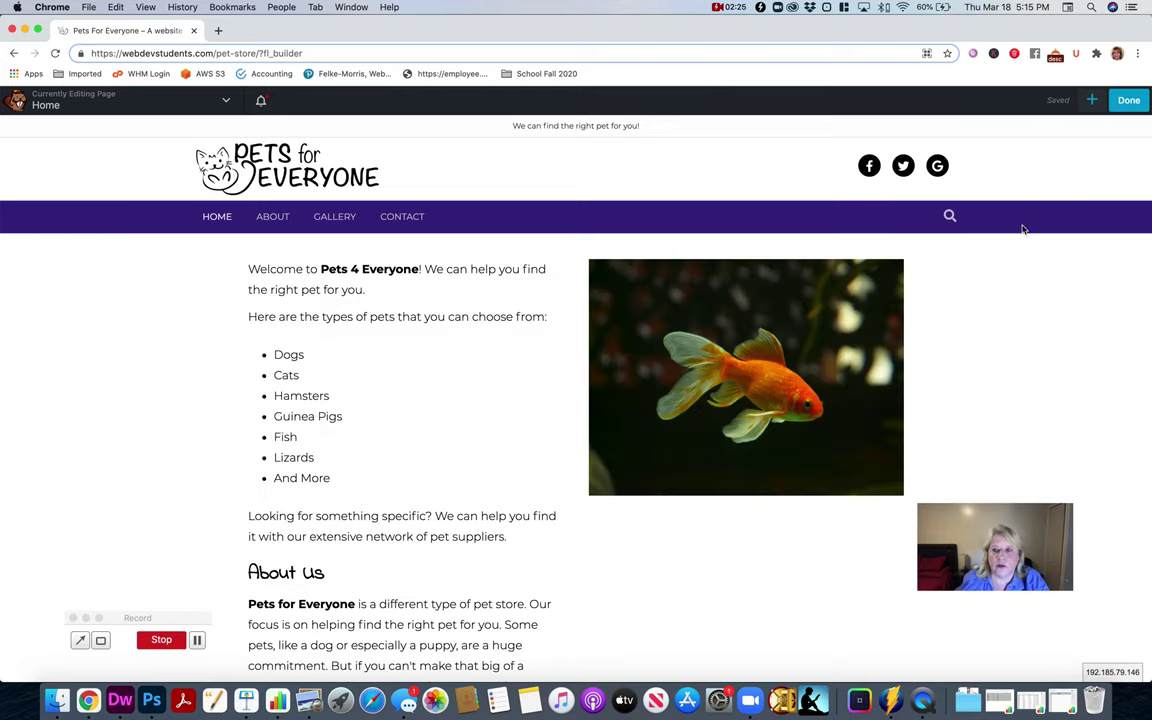
# Insert a 3 Columns row above the welcome text and goldfish photo.
pyautogui.click(1092, 101)
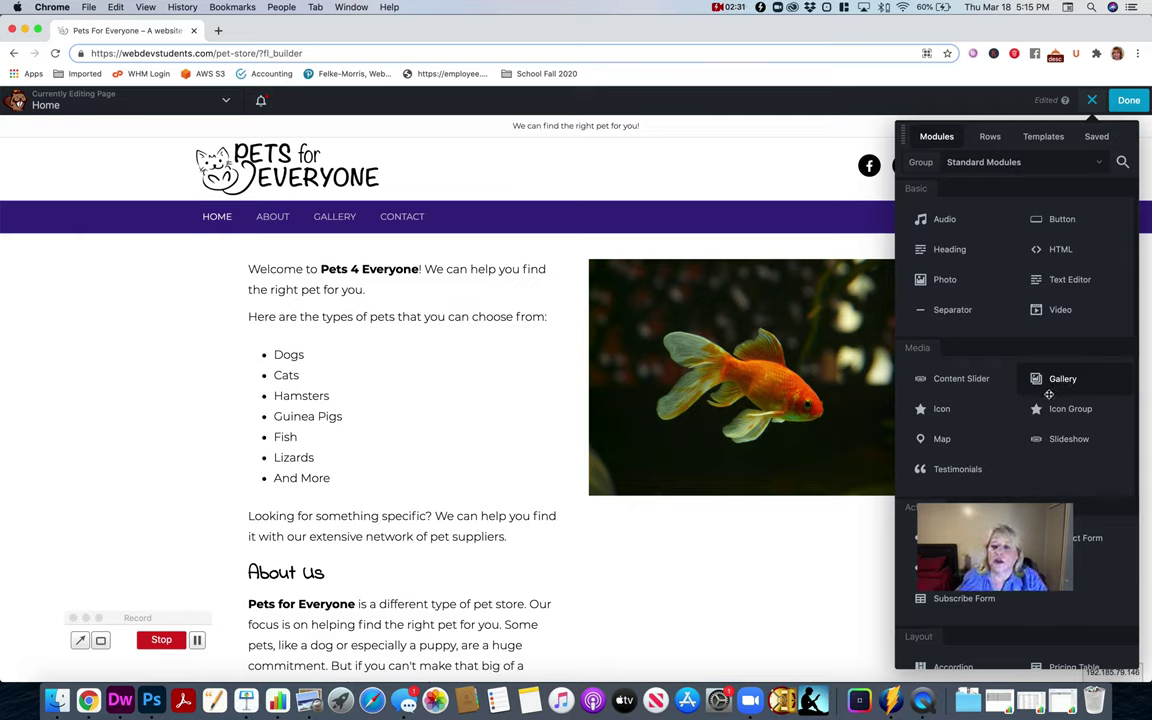
pyautogui.scroll(-5, 1066, 380)
pyautogui.scroll(5, 1079, 403)
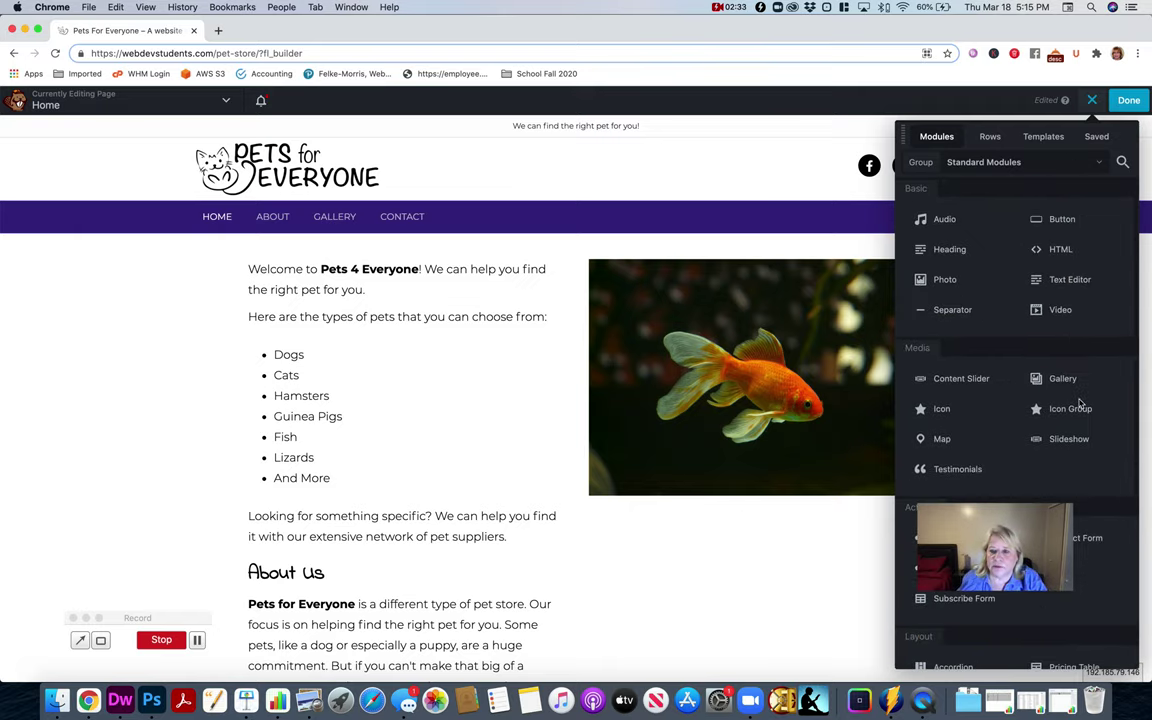
pyautogui.click(990, 137)
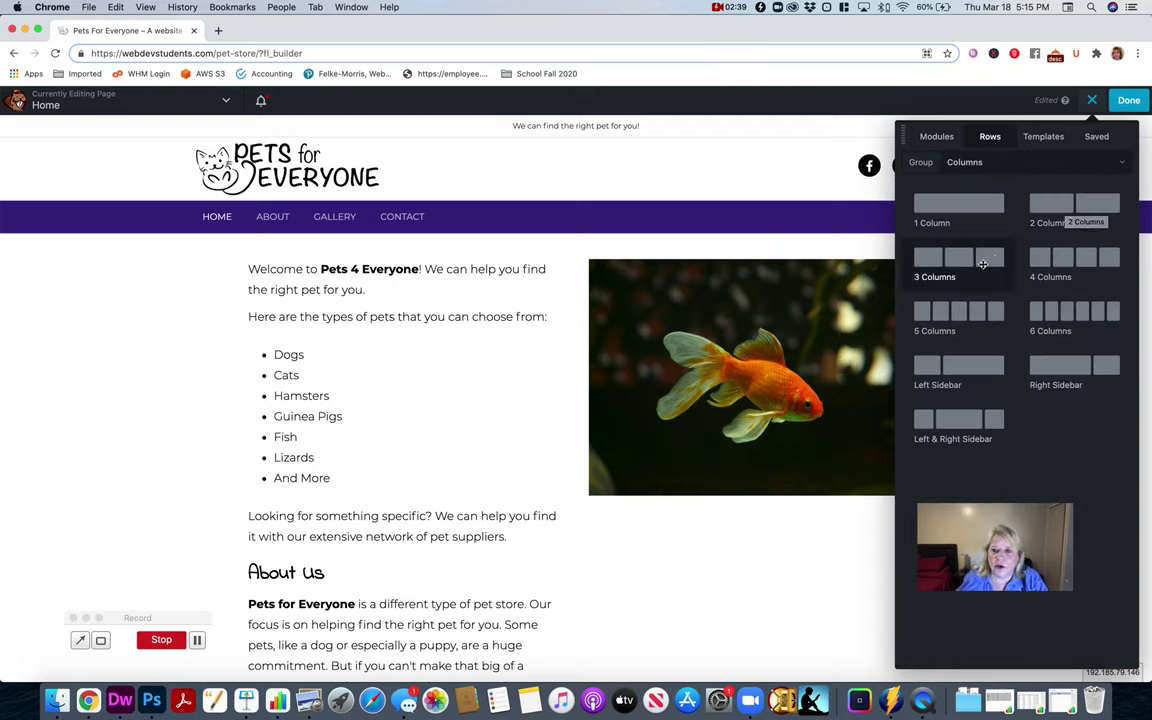
pyautogui.moveTo(958, 258); pyautogui.dragTo(609, 238)
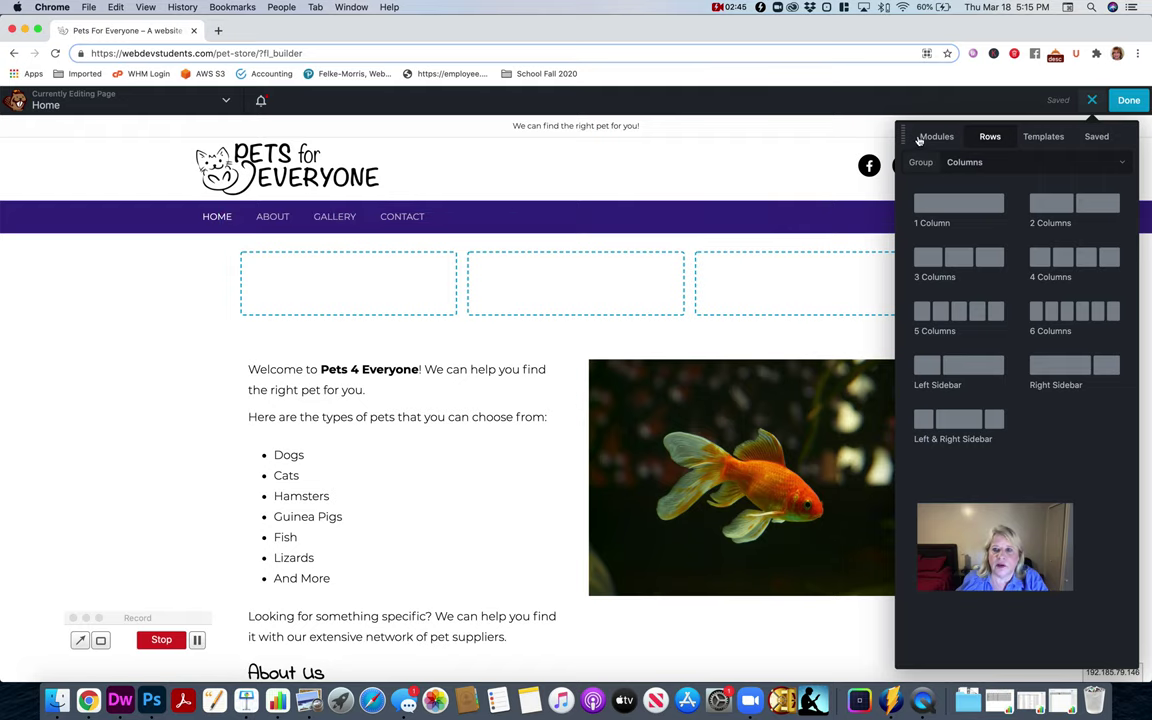
# Add a Photo module with the media library's two-parakeets image to the new row's first column and save it.
pyautogui.click(921, 138)
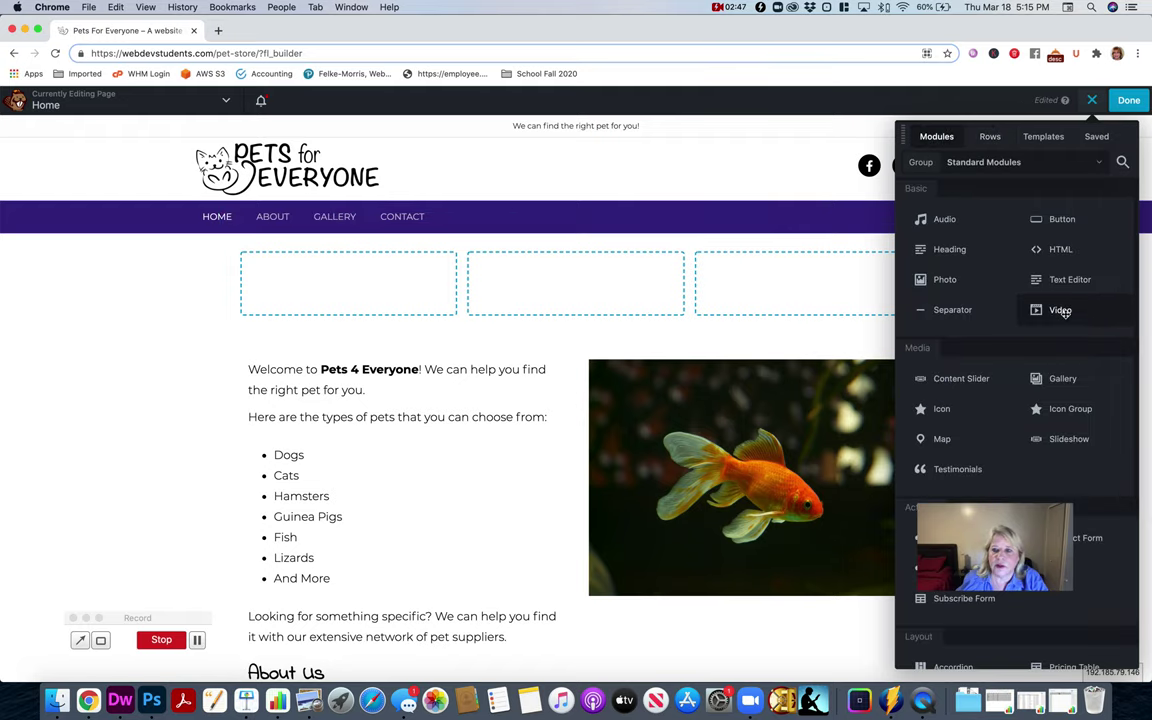
pyautogui.moveTo(946, 281); pyautogui.dragTo(416, 308)
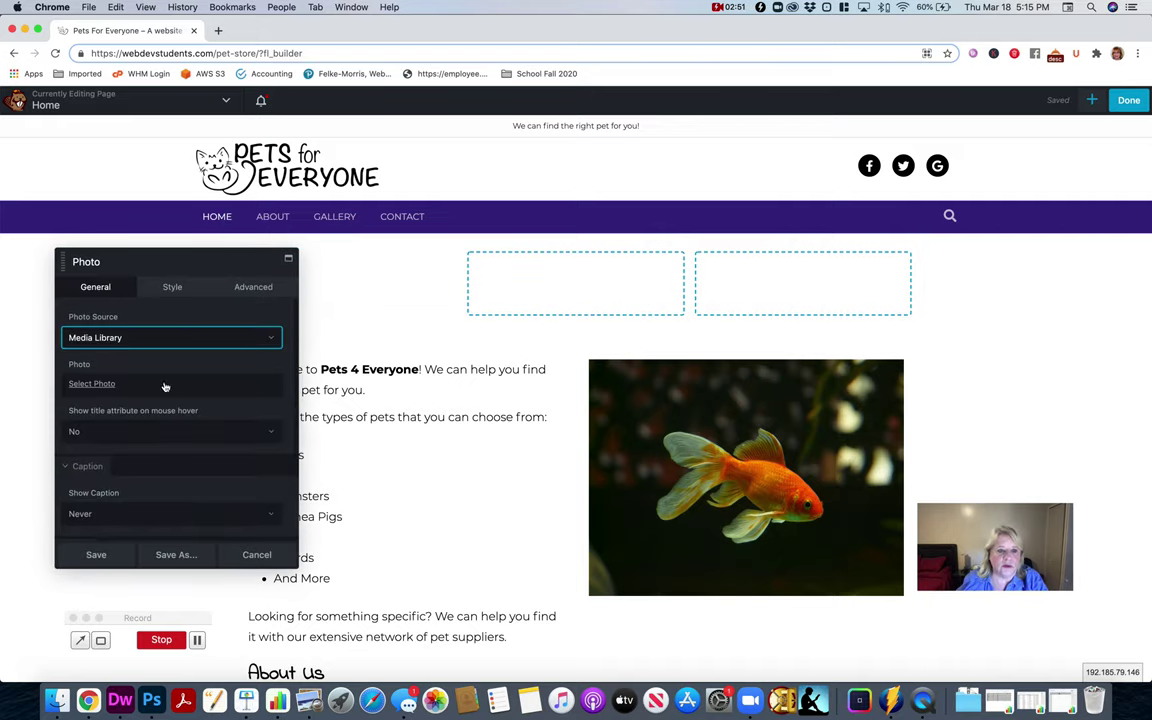
pyautogui.click(92, 384)
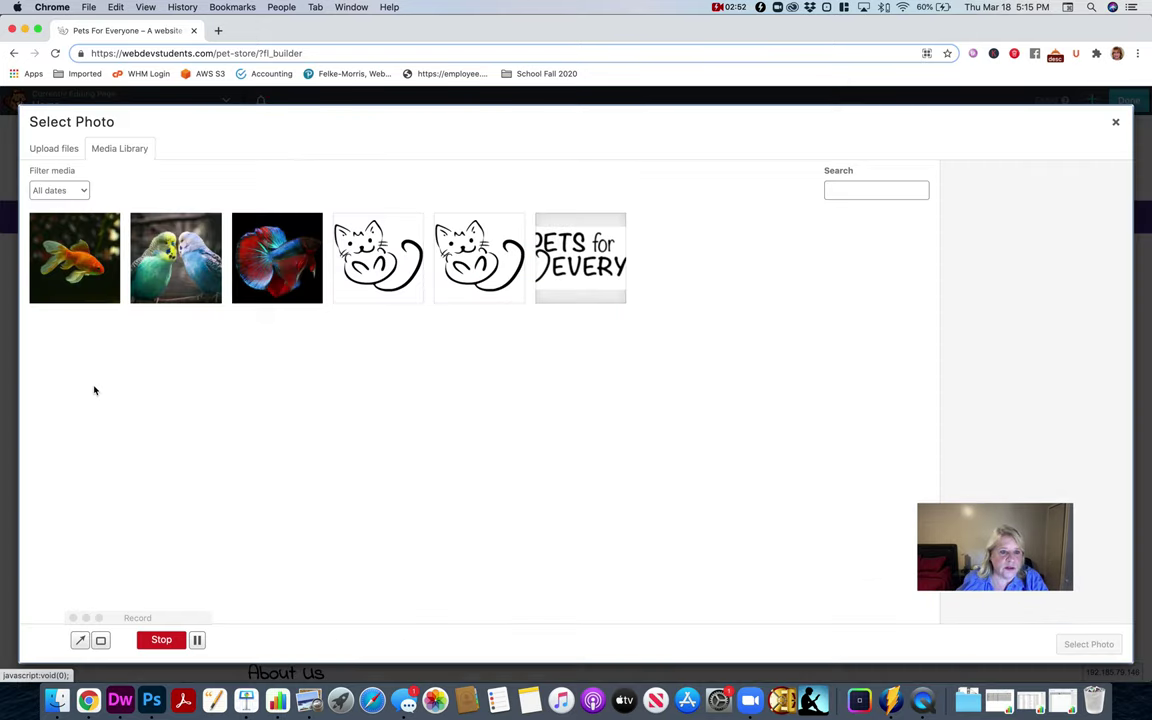
pyautogui.click(163, 278)
pyautogui.click(1087, 644)
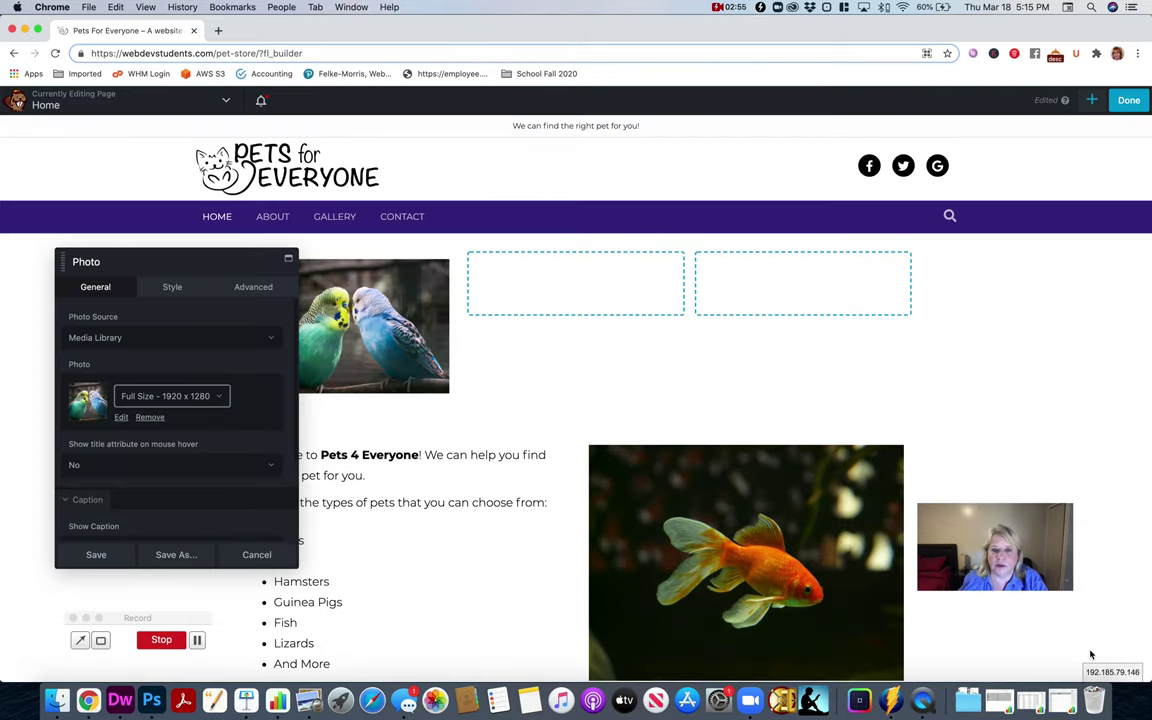
pyautogui.click(100, 558)
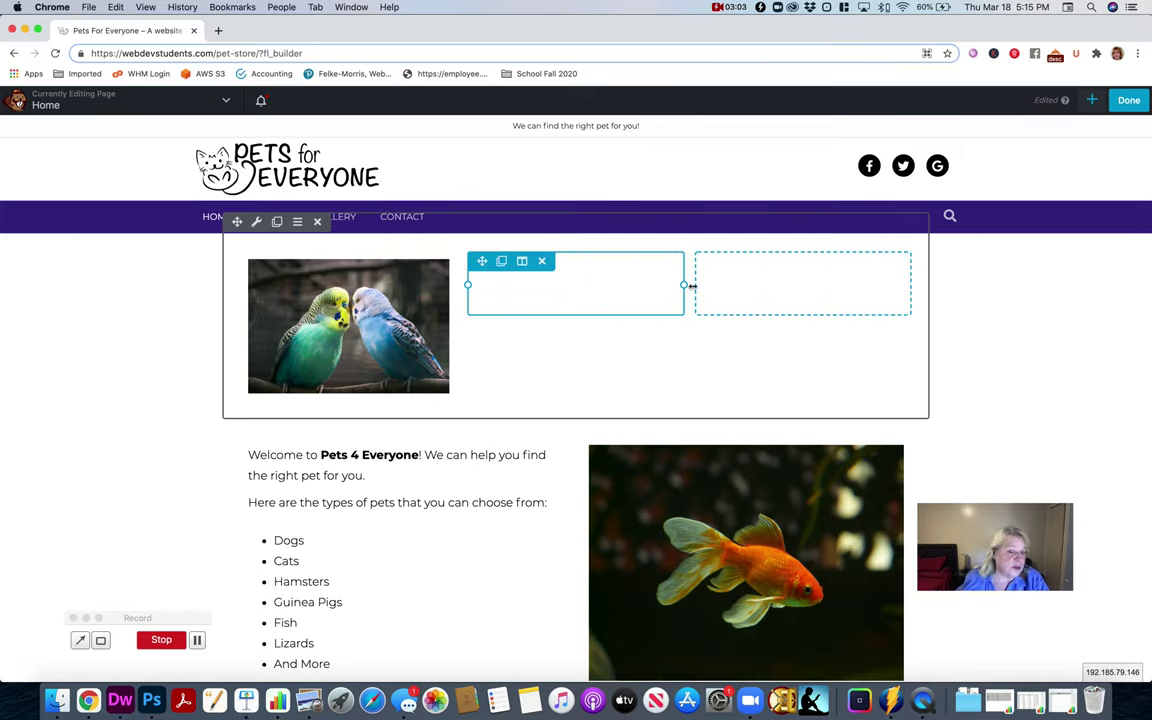
# Delete the new row's empty third column and widen the parakeet photo's column to about two thirds of the row.
pyautogui.click(769, 261)
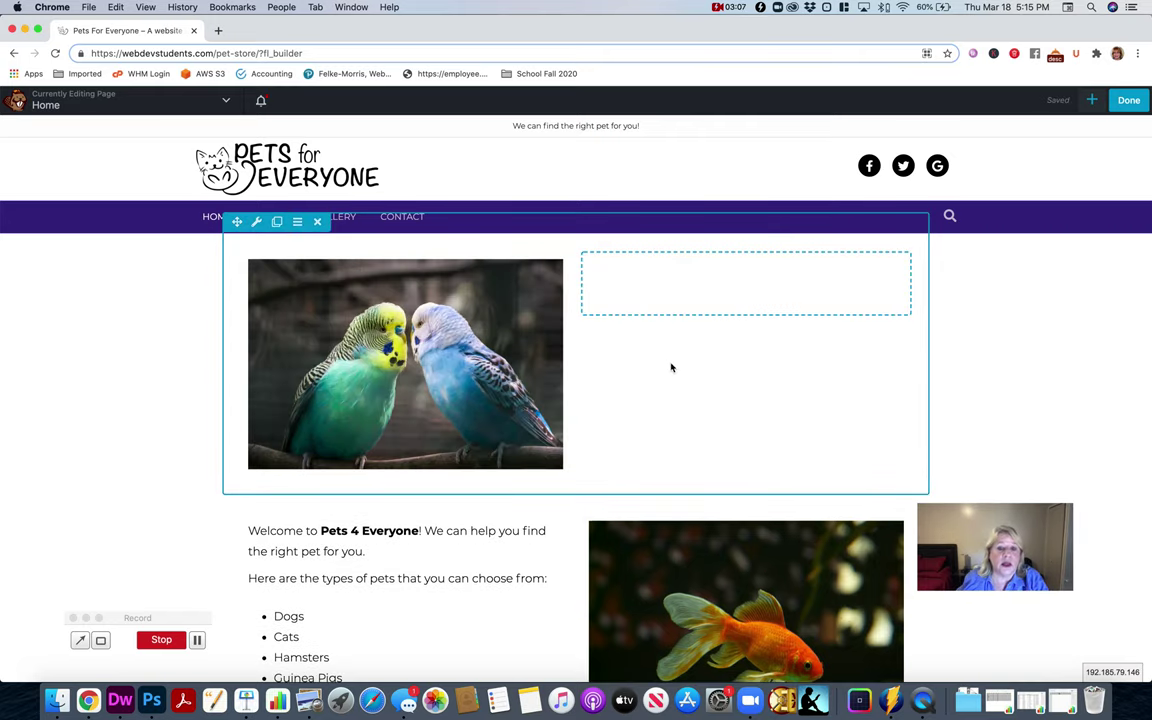
pyautogui.moveTo(571, 366); pyautogui.dragTo(690, 388)
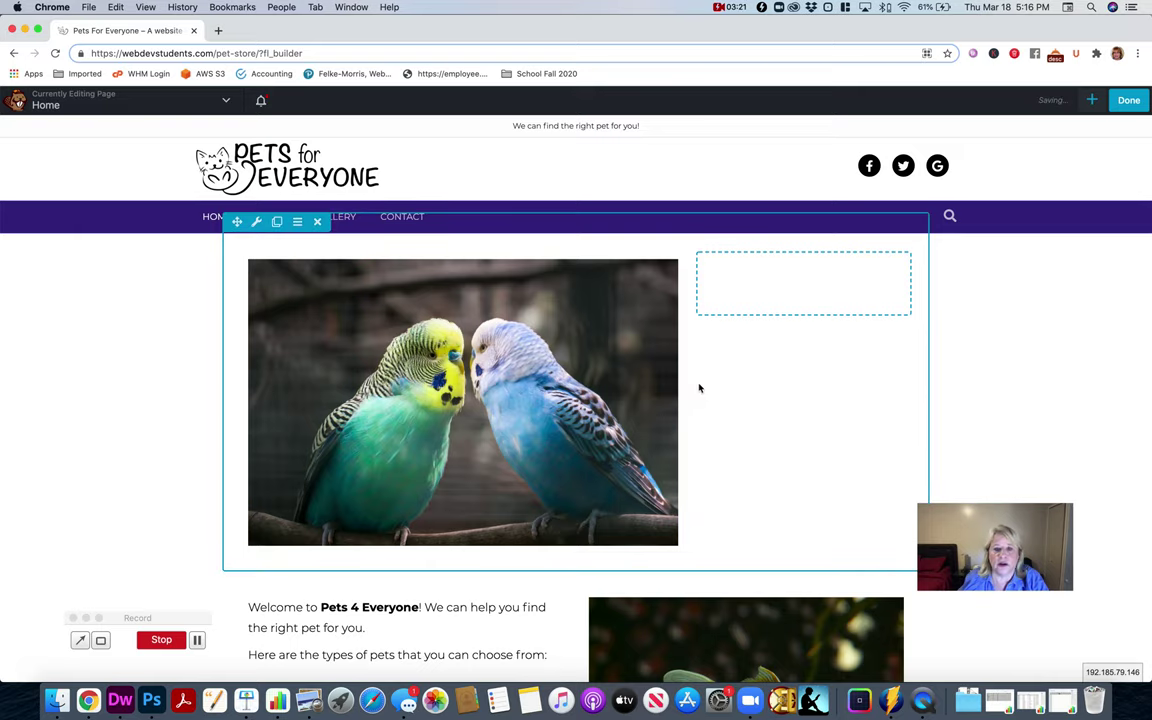
# Review the available row layouts and browse the Landing Pages templates.
pyautogui.click(1092, 101)
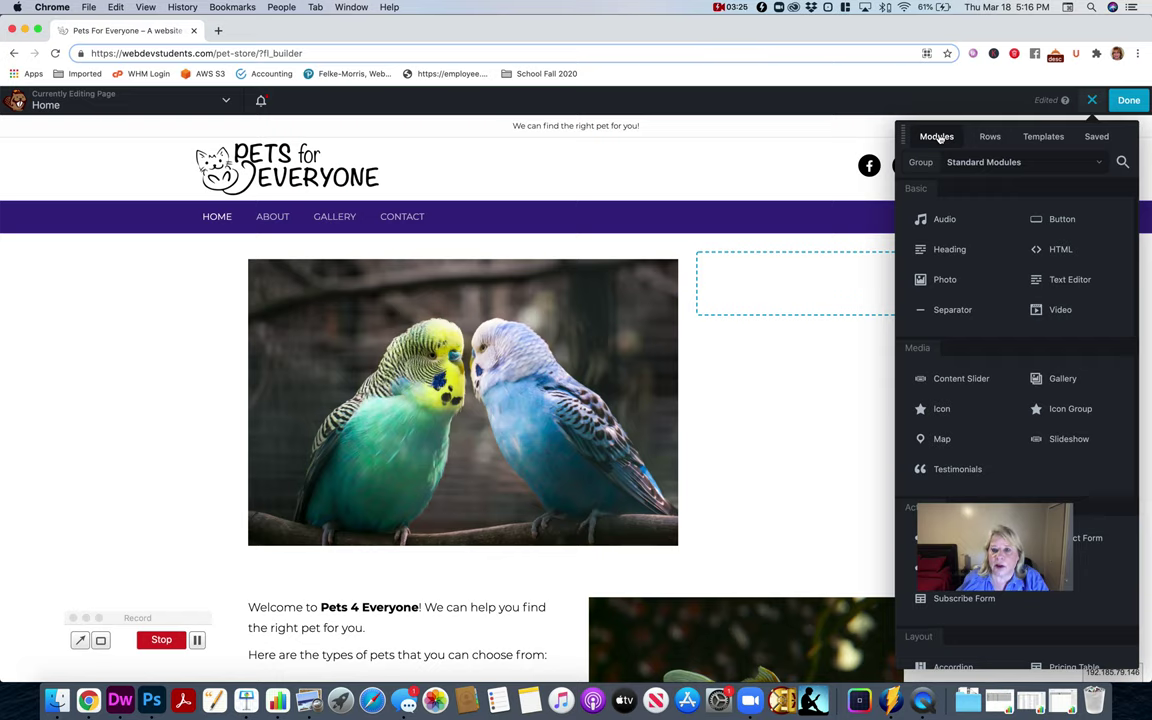
pyautogui.click(988, 139)
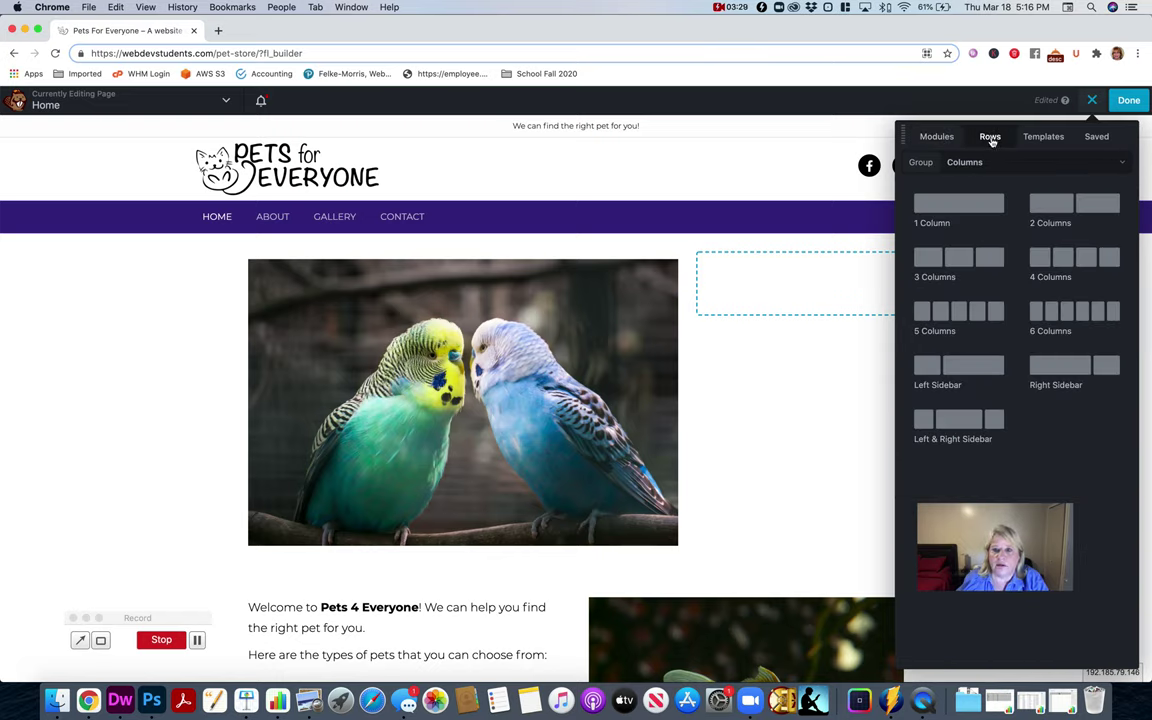
pyautogui.click(1045, 138)
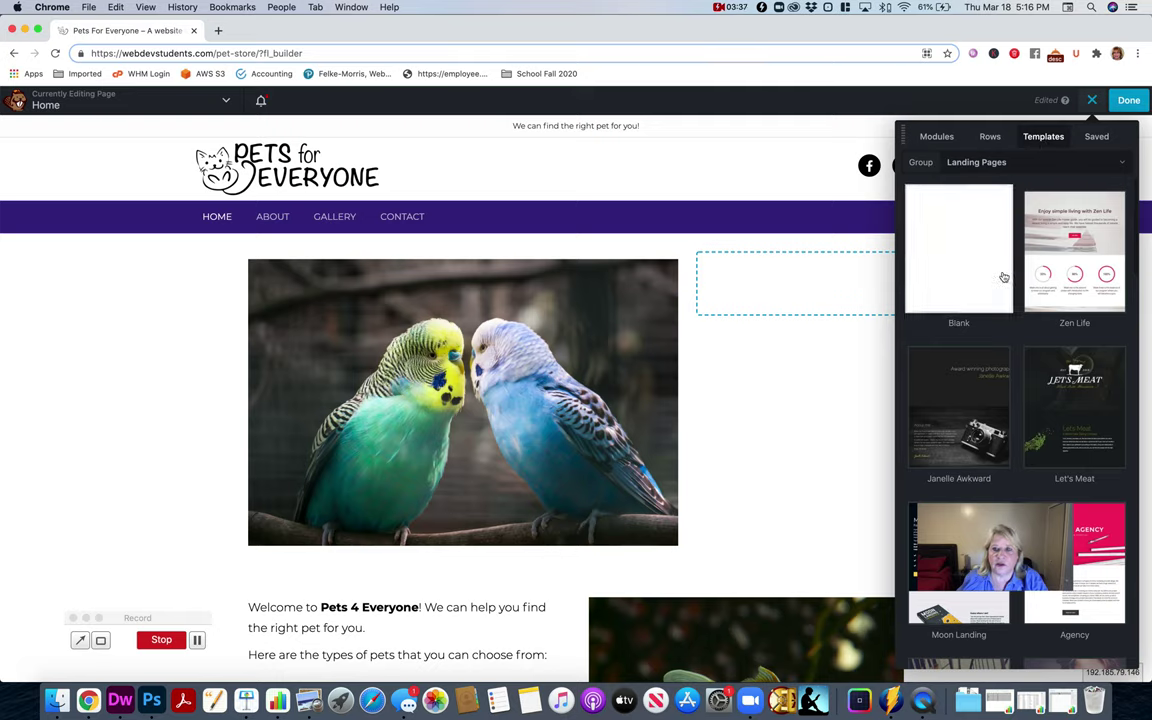
pyautogui.scroll(-5, 990, 350)
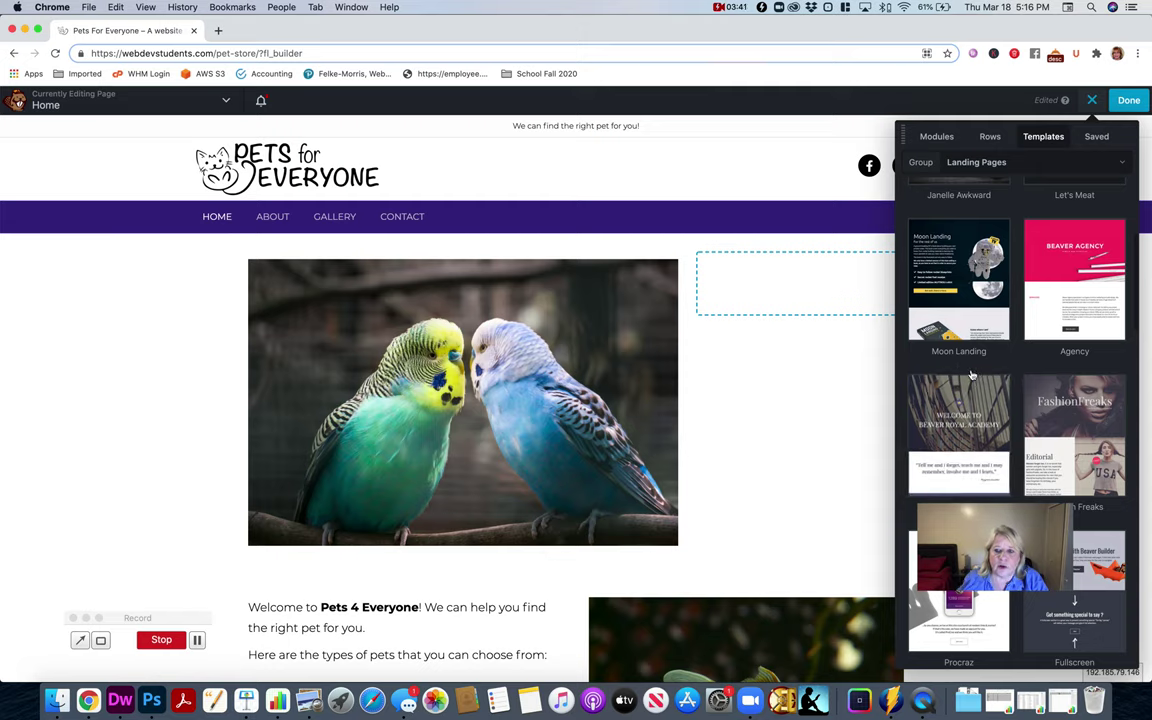
pyautogui.scroll(-8, 970, 375)
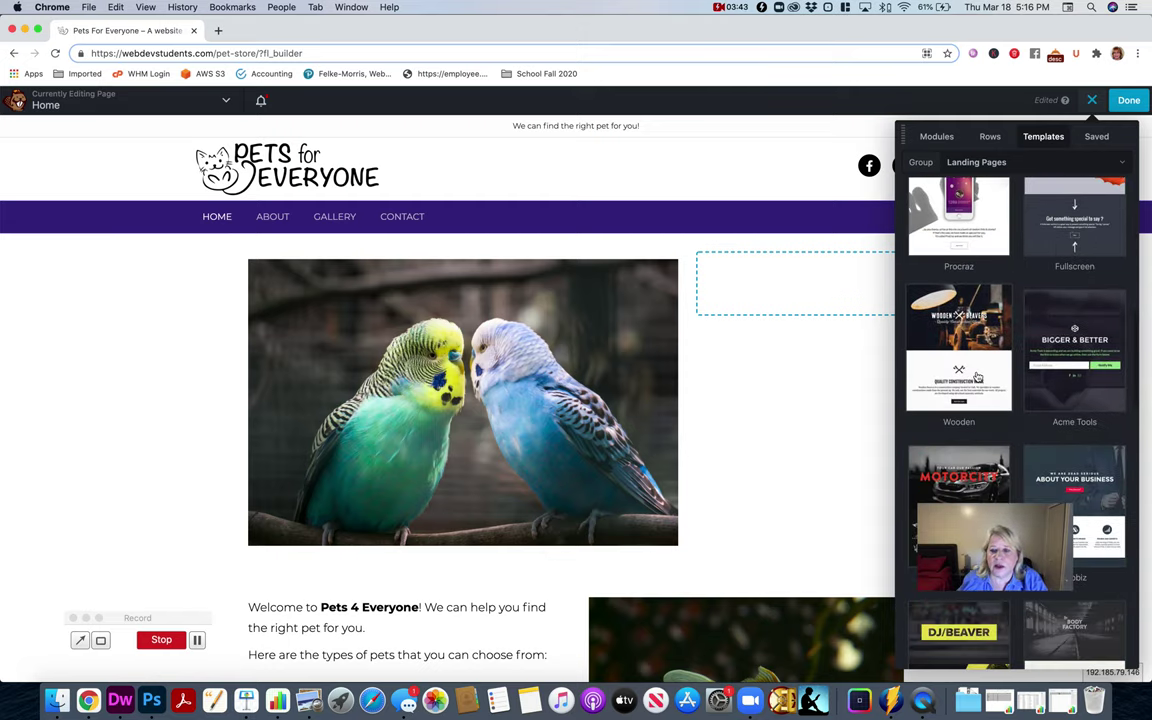
pyautogui.scroll(-7, 977, 376)
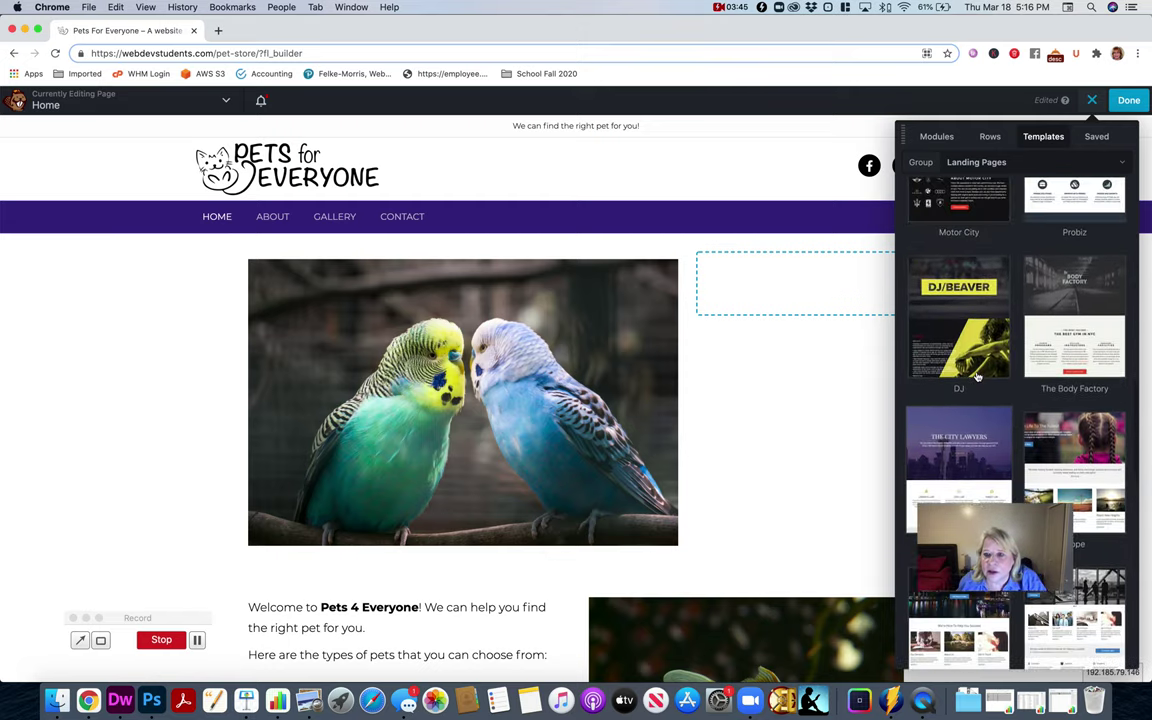
pyautogui.scroll(-2, 1094, 358)
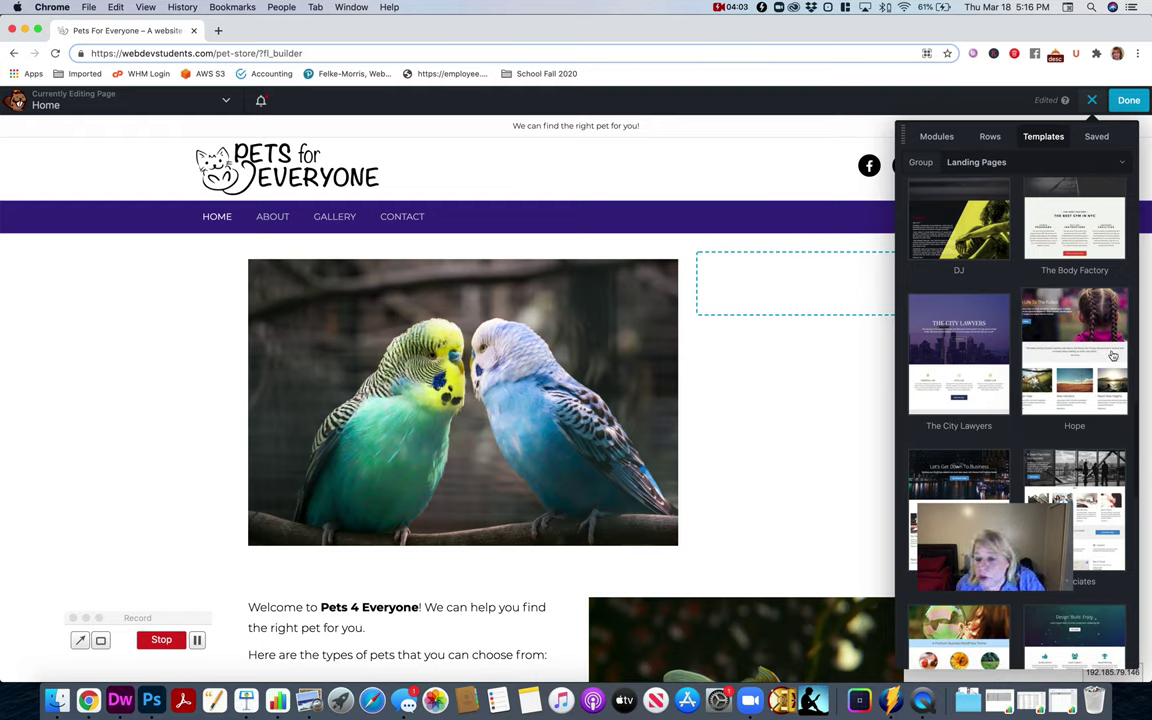
pyautogui.scroll(-2, 1071, 387)
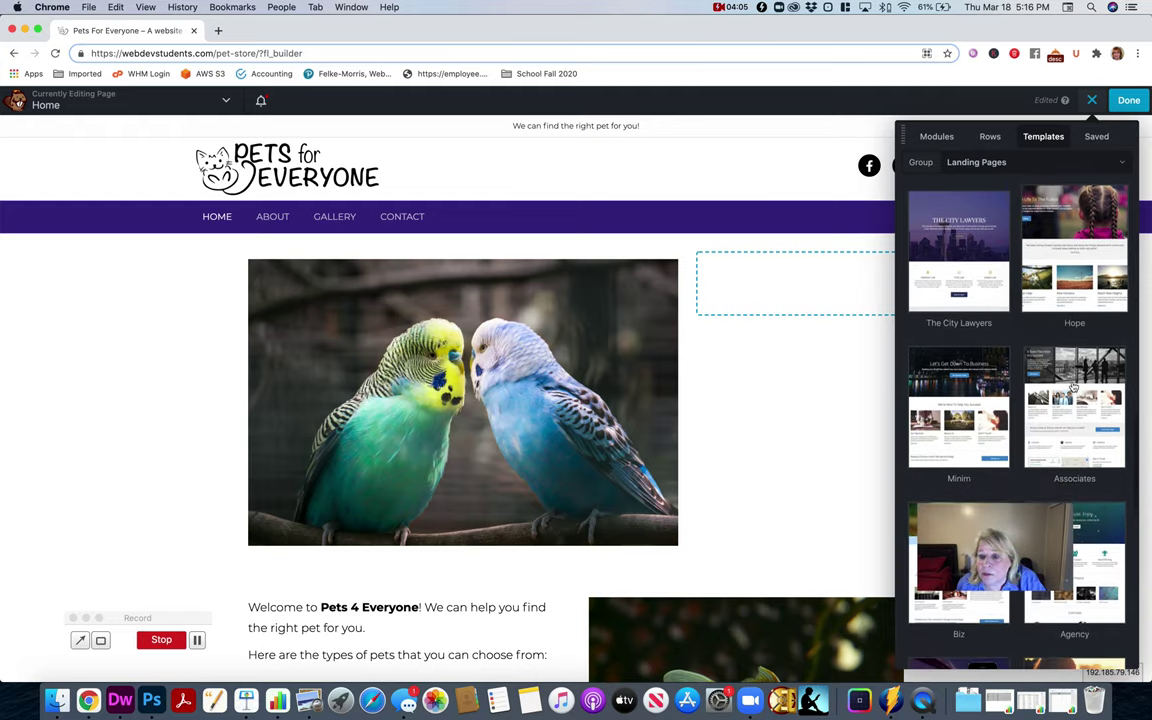
# Append the Hope landing page template to the existing page layout and look over the added rows.
pyautogui.scroll(3, 1073, 387)
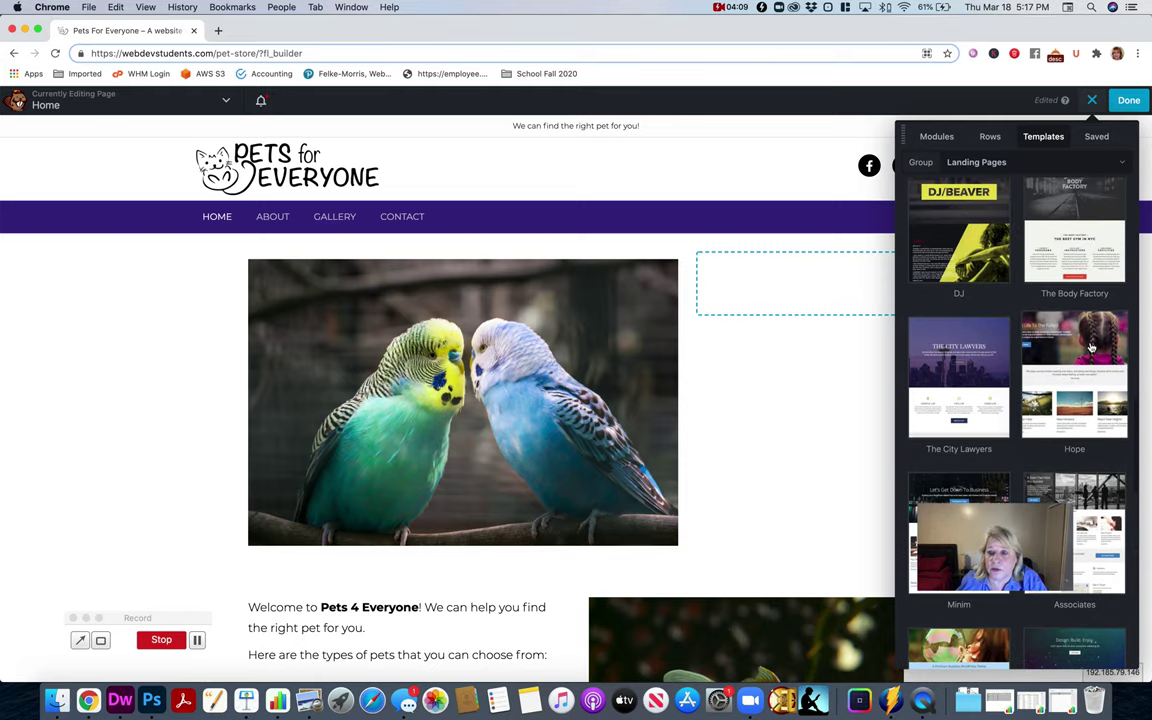
pyautogui.click(1091, 347)
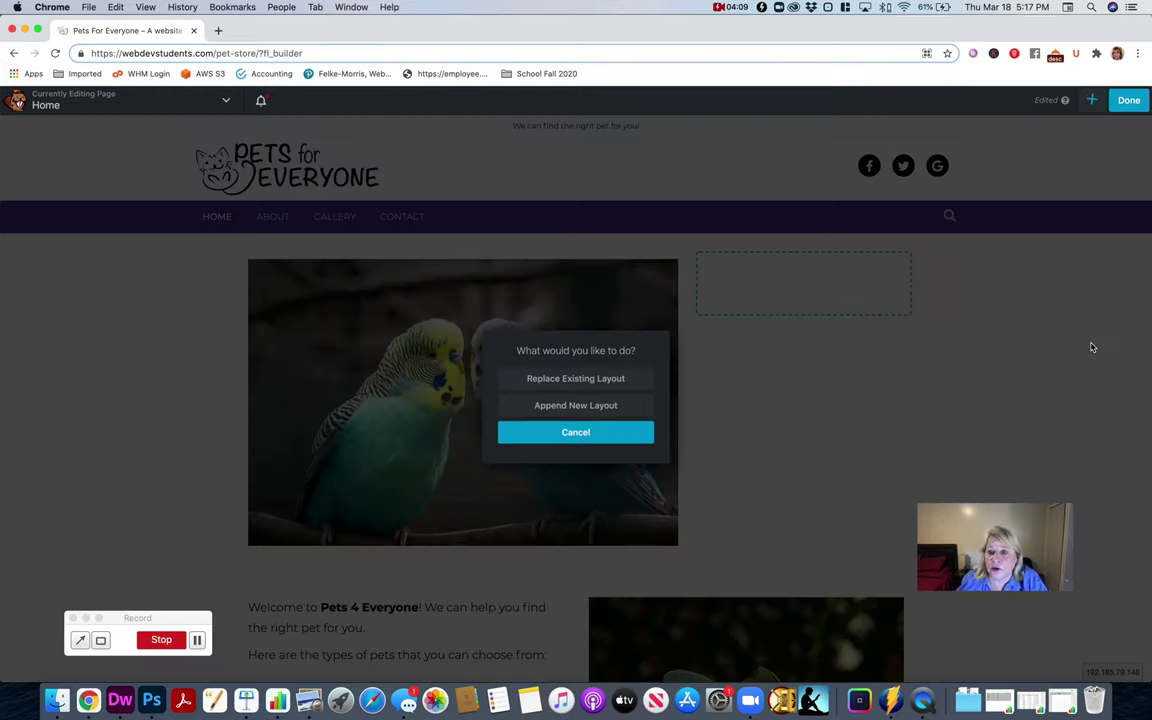
pyautogui.click(573, 406)
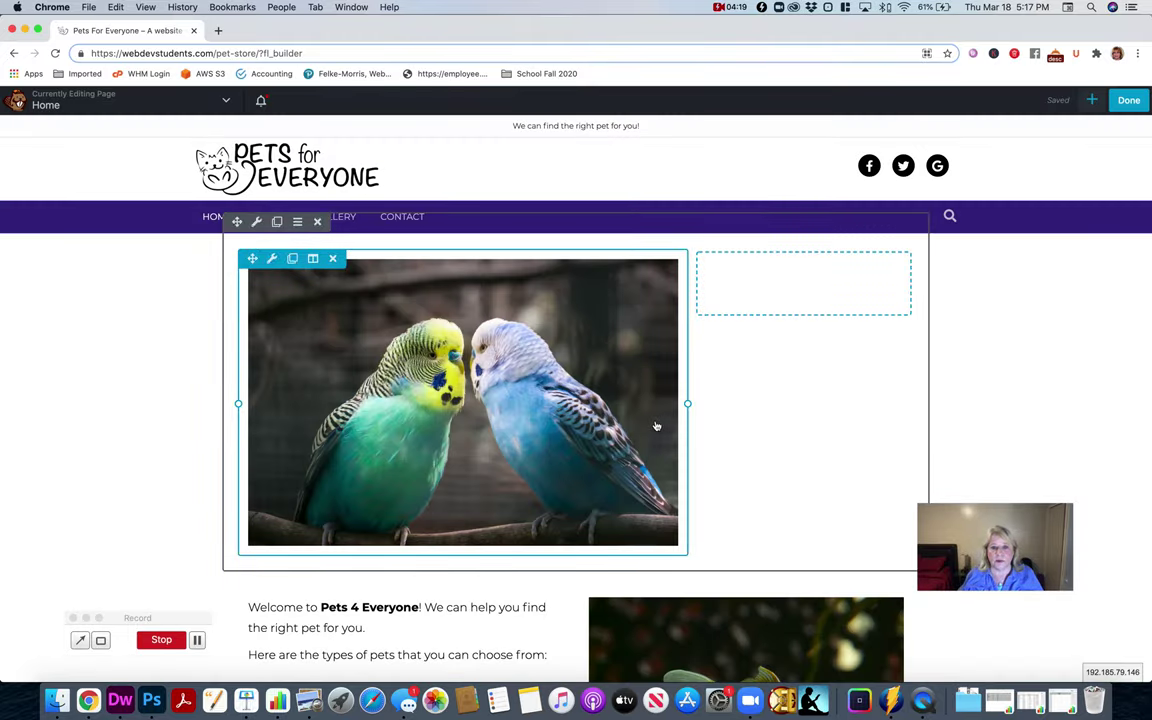
pyautogui.scroll(-6, 650, 426)
pyautogui.scroll(-10, 656, 426)
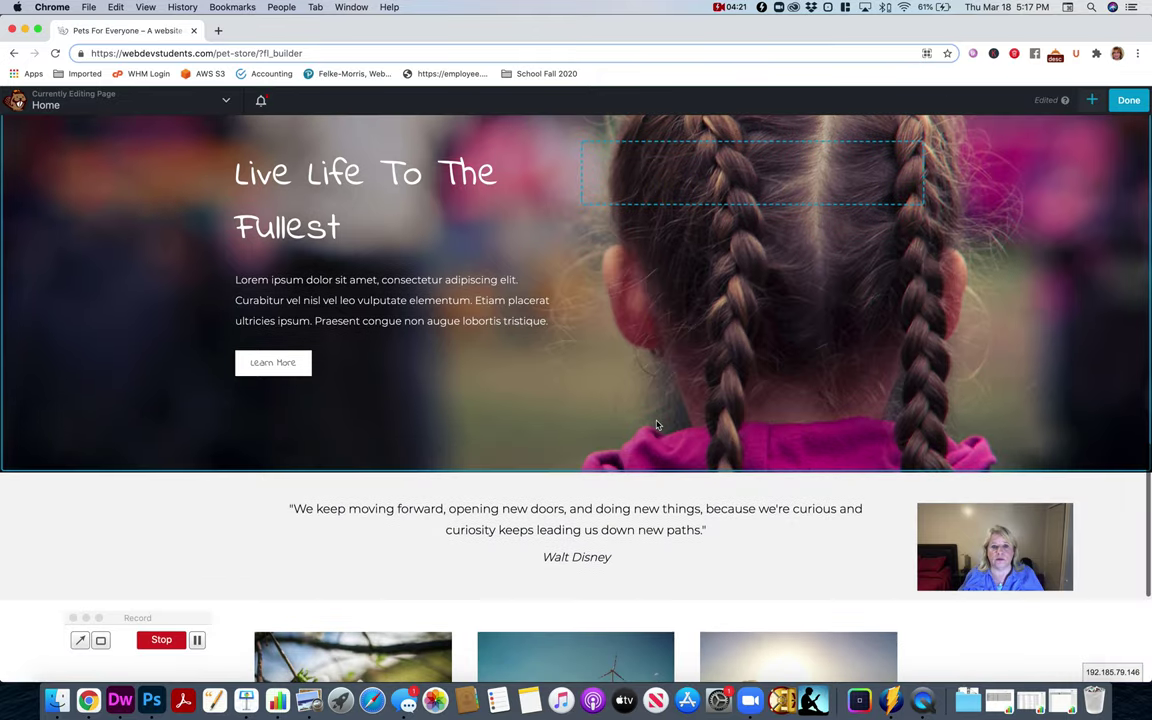
pyautogui.scroll(-1, 657, 425)
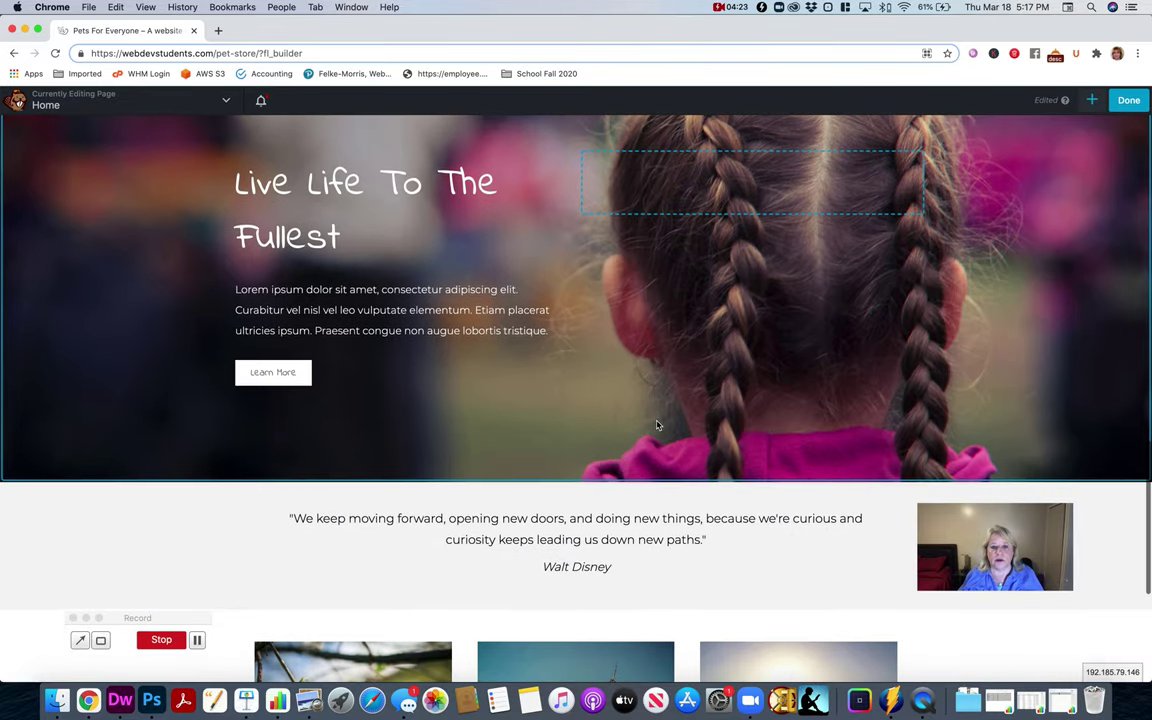
pyautogui.scroll(-5, 657, 425)
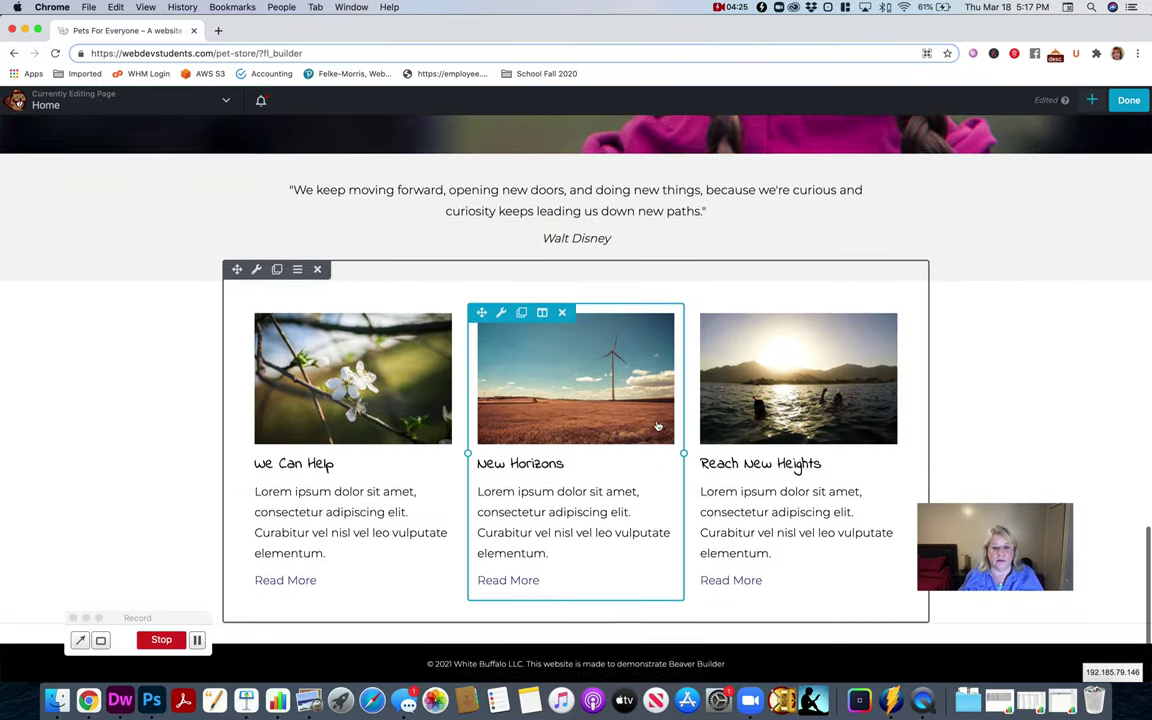
# Delete the whole row holding the two-parakeets photo above the welcome text.
pyautogui.scroll(8, 658, 426)
pyautogui.scroll(15, 658, 426)
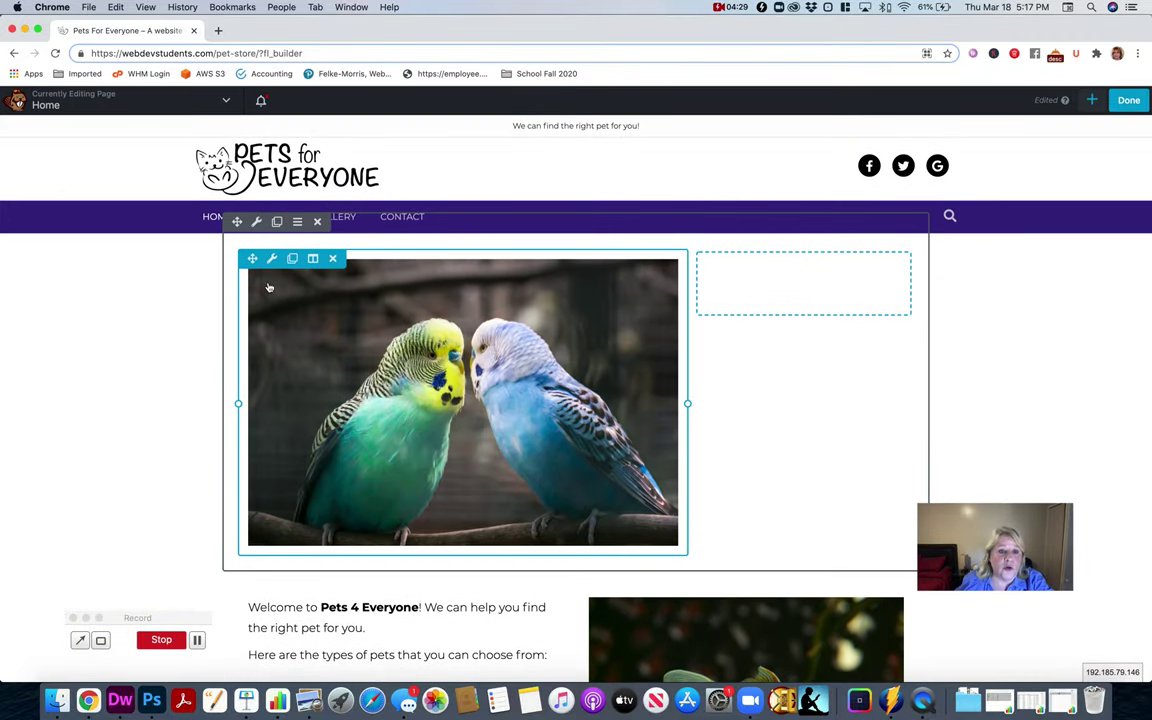
pyautogui.click(317, 222)
pyautogui.click(686, 125)
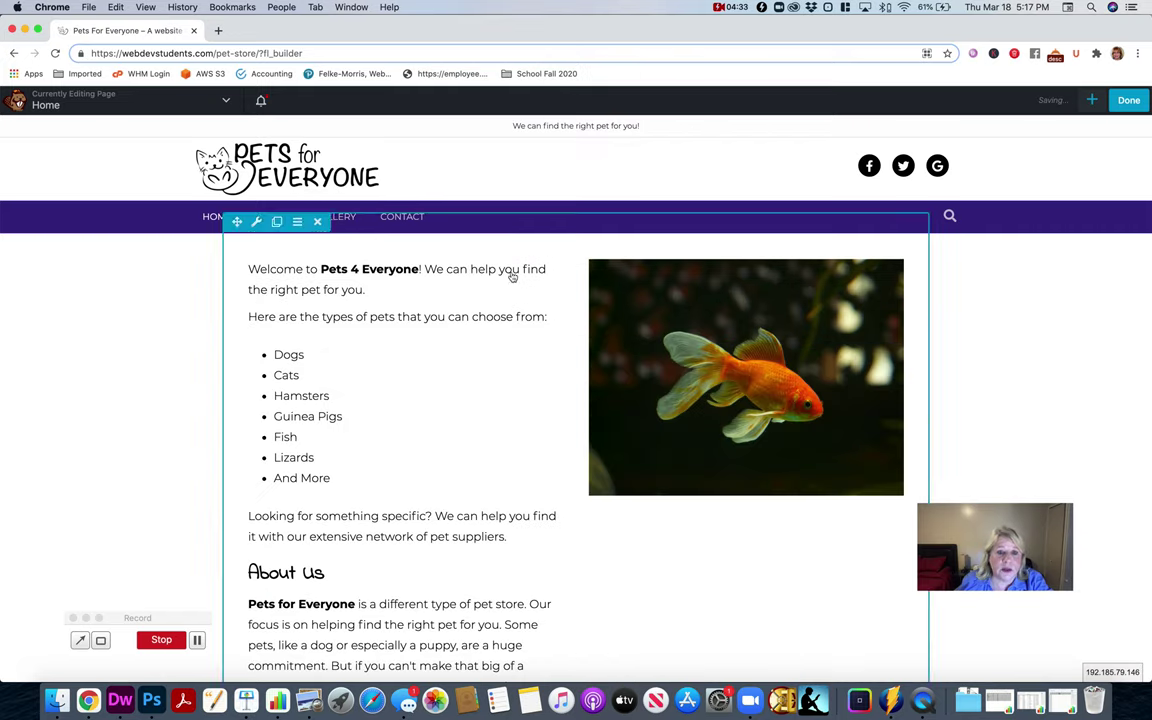
# Move the welcome text module into a new column after the goldfish photo and delete the empty first column.
pyautogui.scroll(-4, 224, 342)
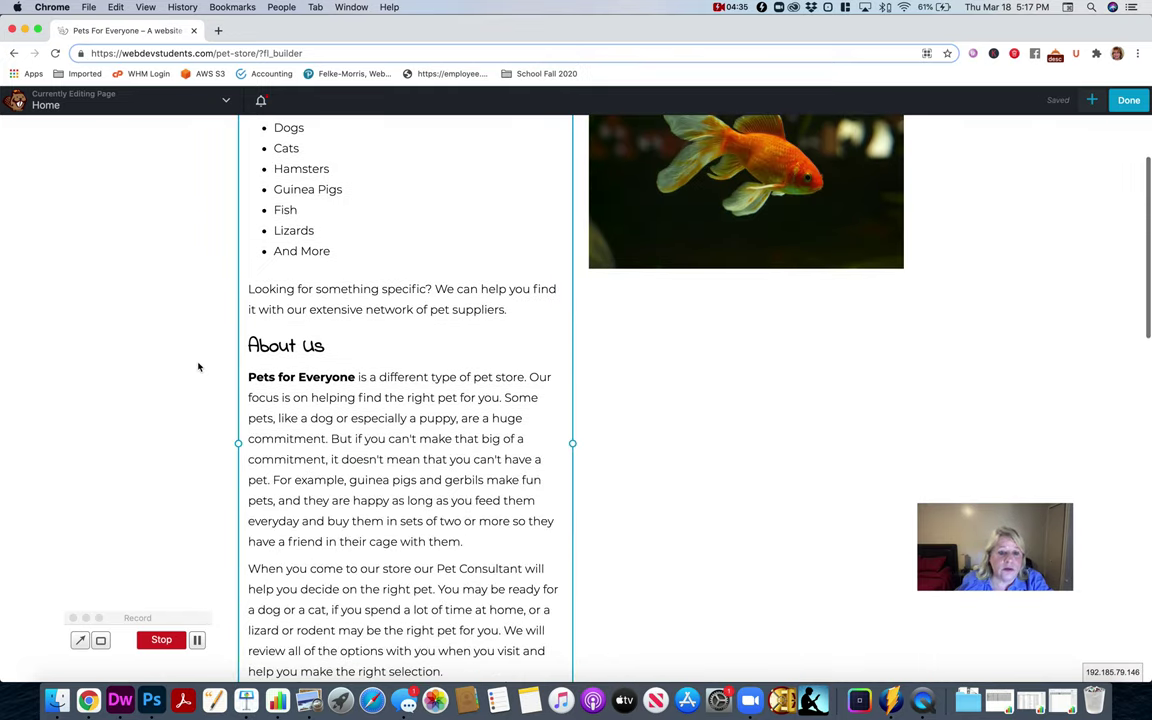
pyautogui.scroll(4, 200, 367)
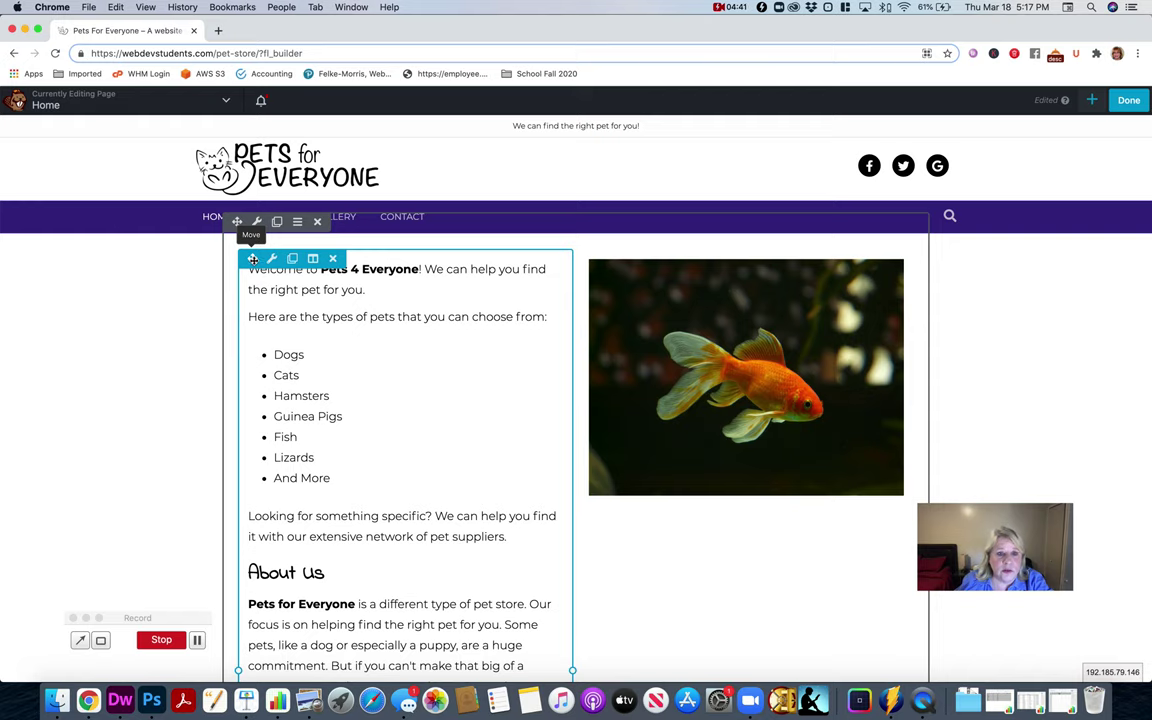
pyautogui.moveTo(252, 259); pyautogui.dragTo(792, 270)
pyautogui.scroll(-7, 775, 290)
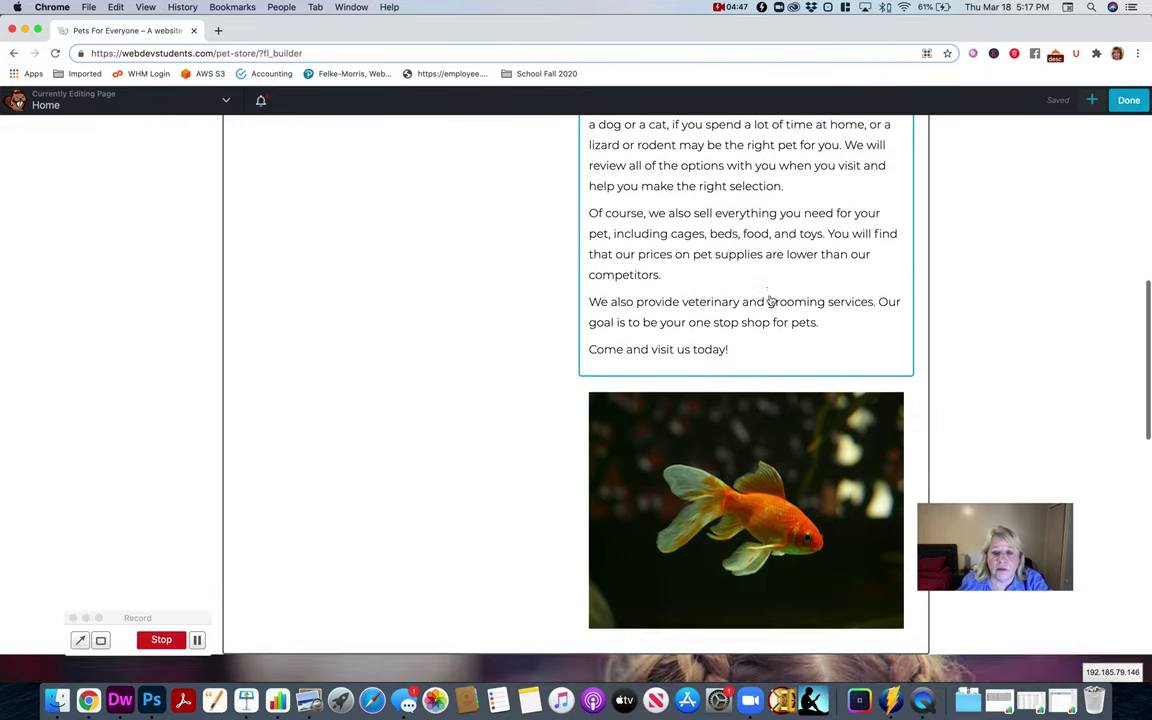
pyautogui.scroll(5, 768, 303)
pyautogui.scroll(3, 768, 303)
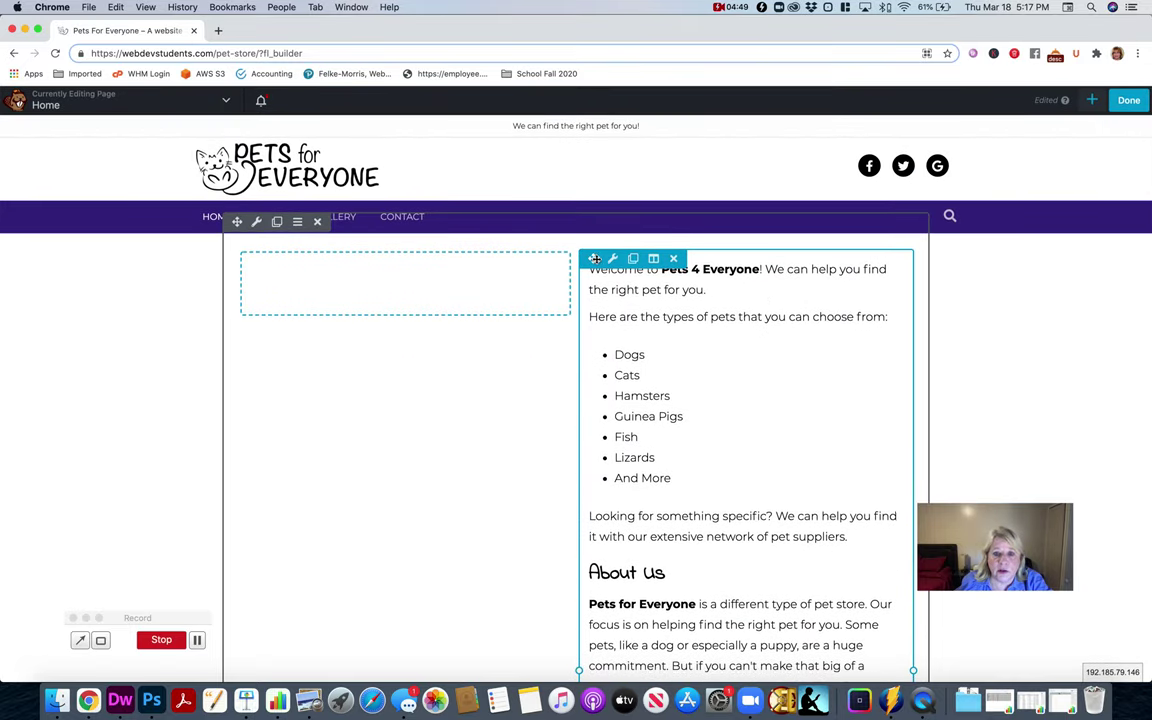
pyautogui.moveTo(592, 262); pyautogui.dragTo(909, 297)
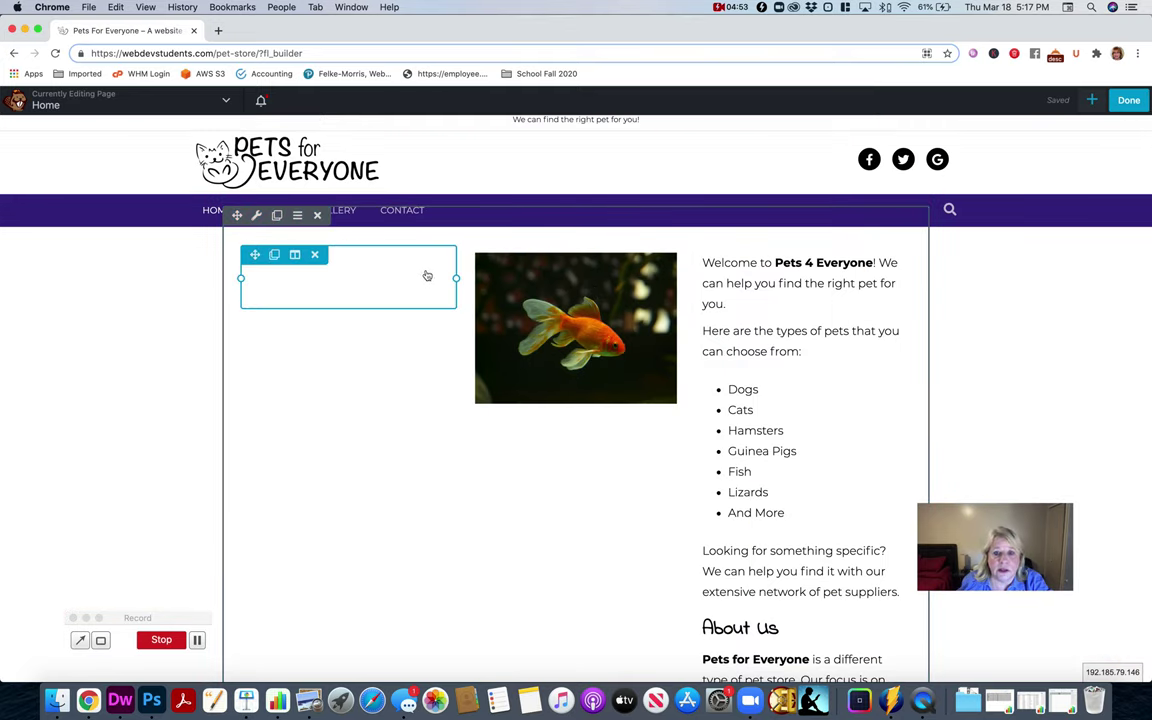
pyautogui.click(314, 254)
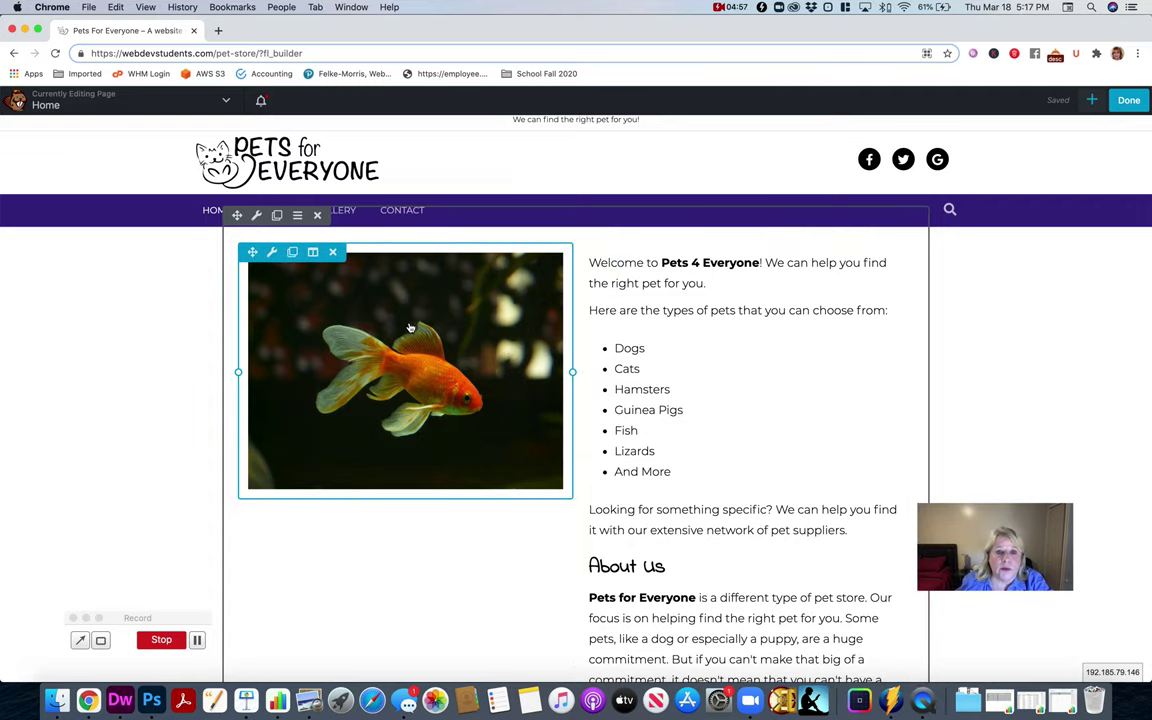
# Delete the goldfish photo module and the empty column it leaves beside the welcome text.
pyautogui.click(334, 253)
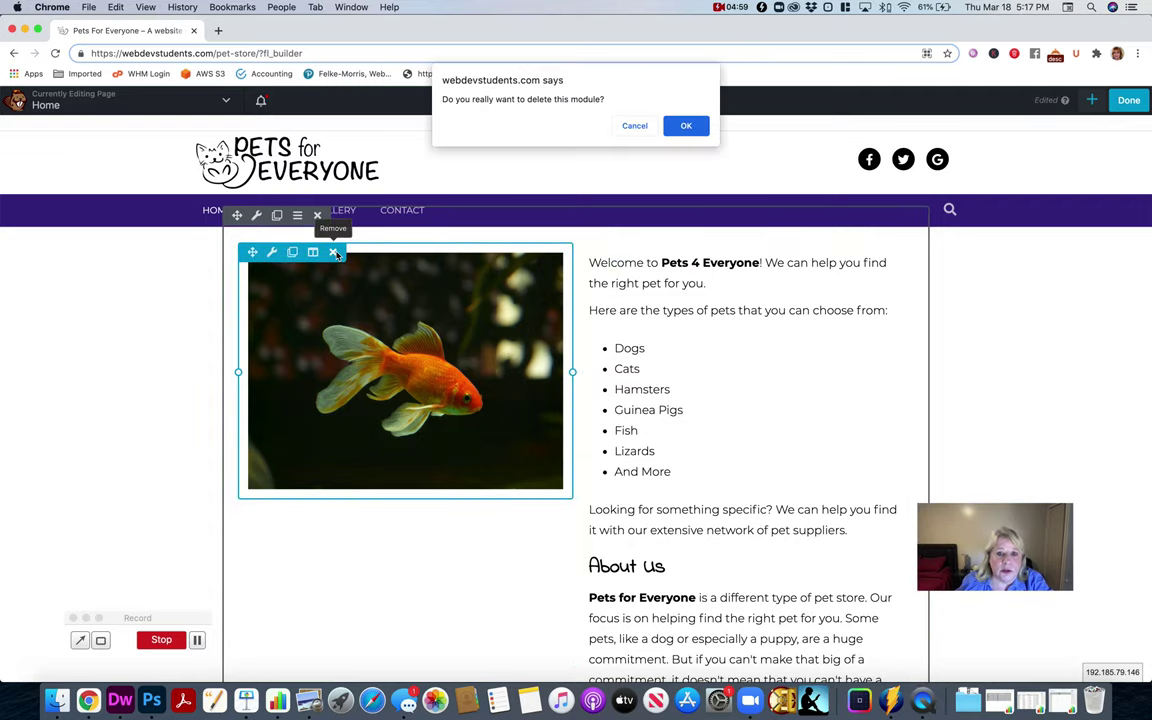
pyautogui.click(686, 127)
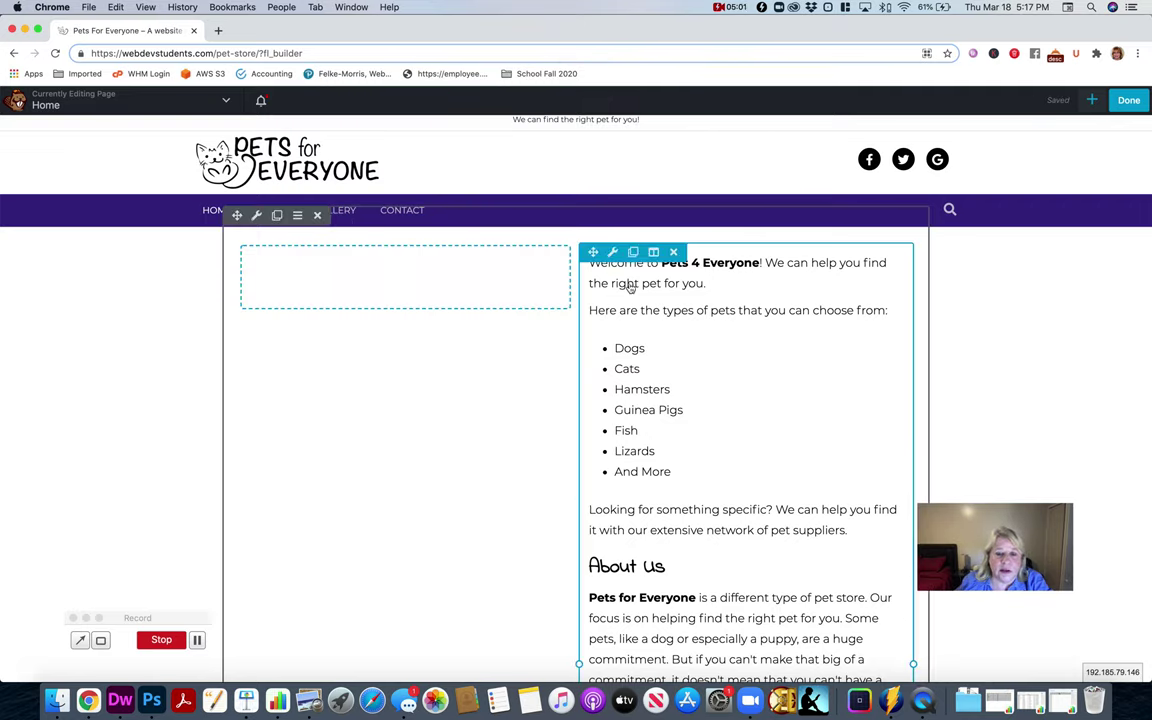
pyautogui.click(316, 255)
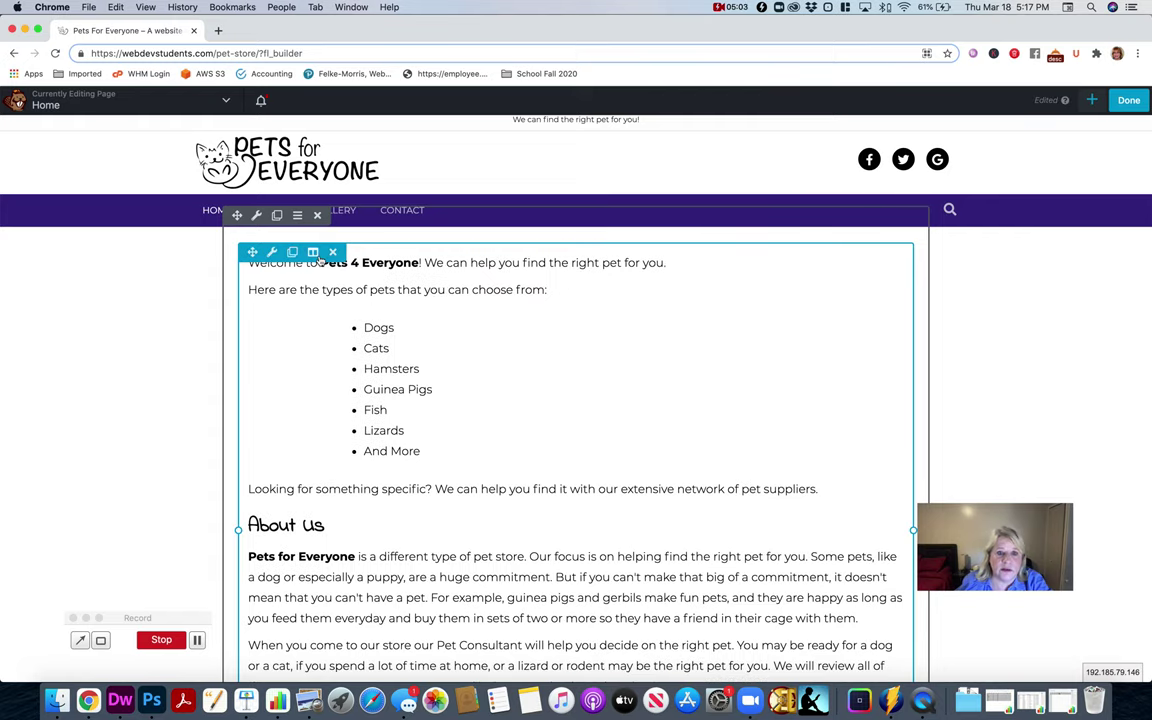
# Move the welcome text module to the end of the page, below the template's row of three photo callouts.
pyautogui.scroll(-5, 541, 427)
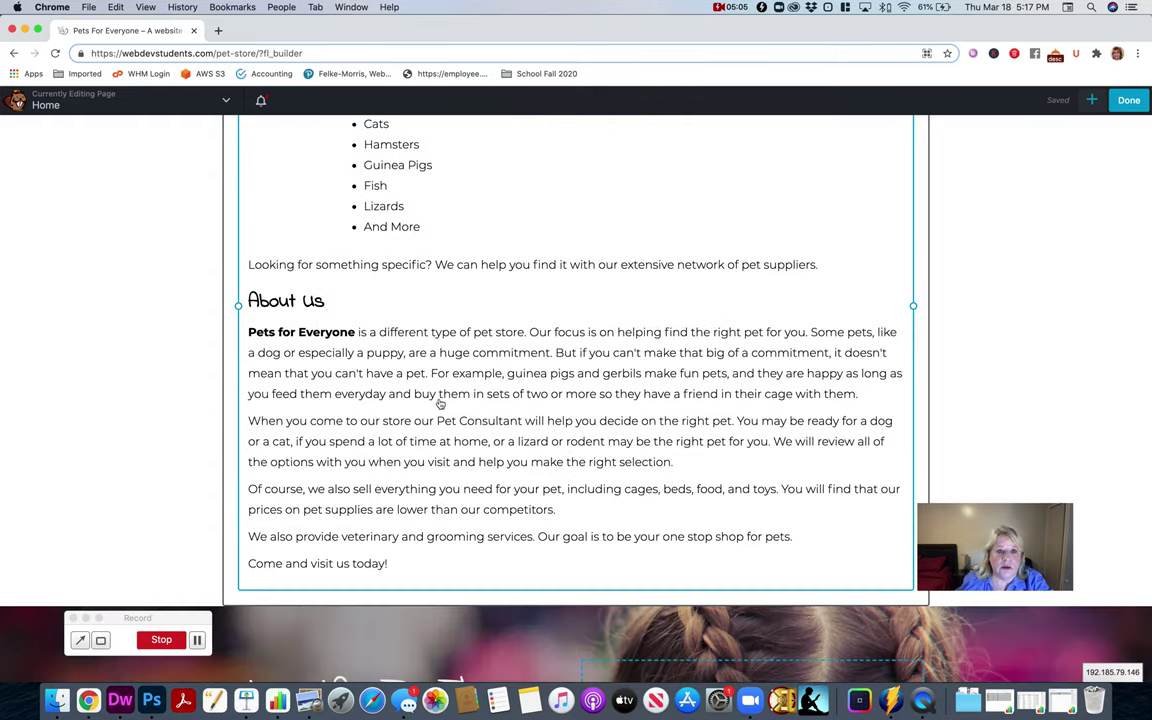
pyautogui.scroll(5, 514, 368)
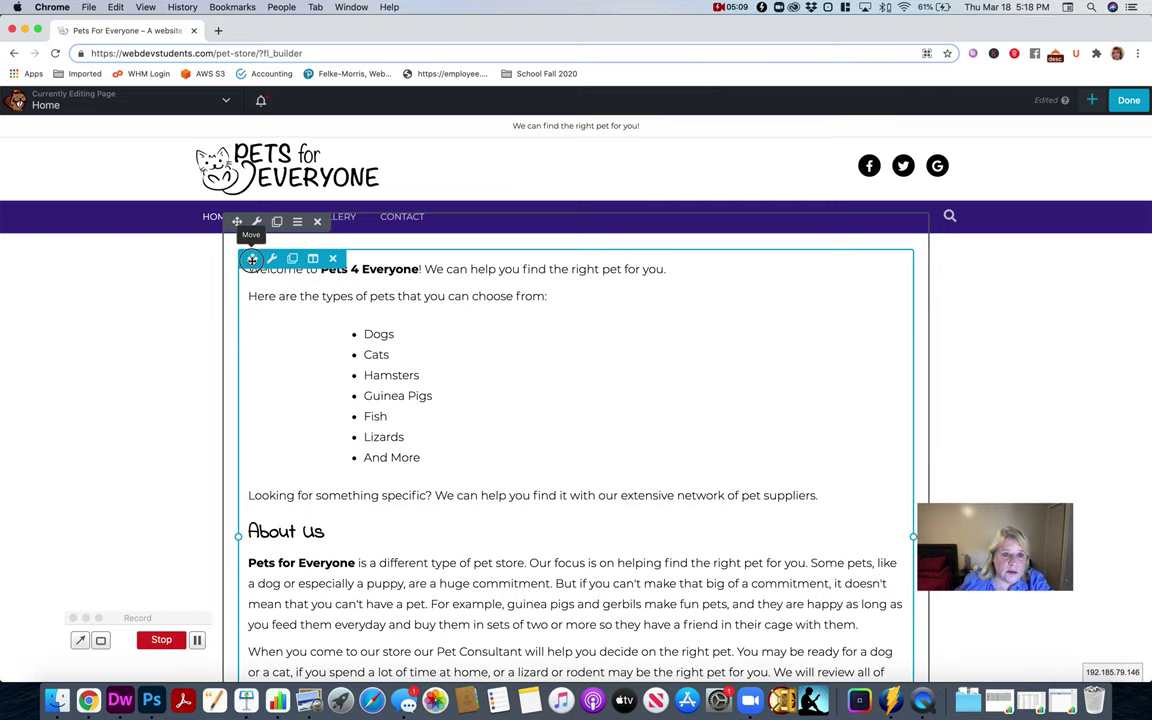
pyautogui.moveTo(251, 260); pyautogui.dragTo(419, 617)
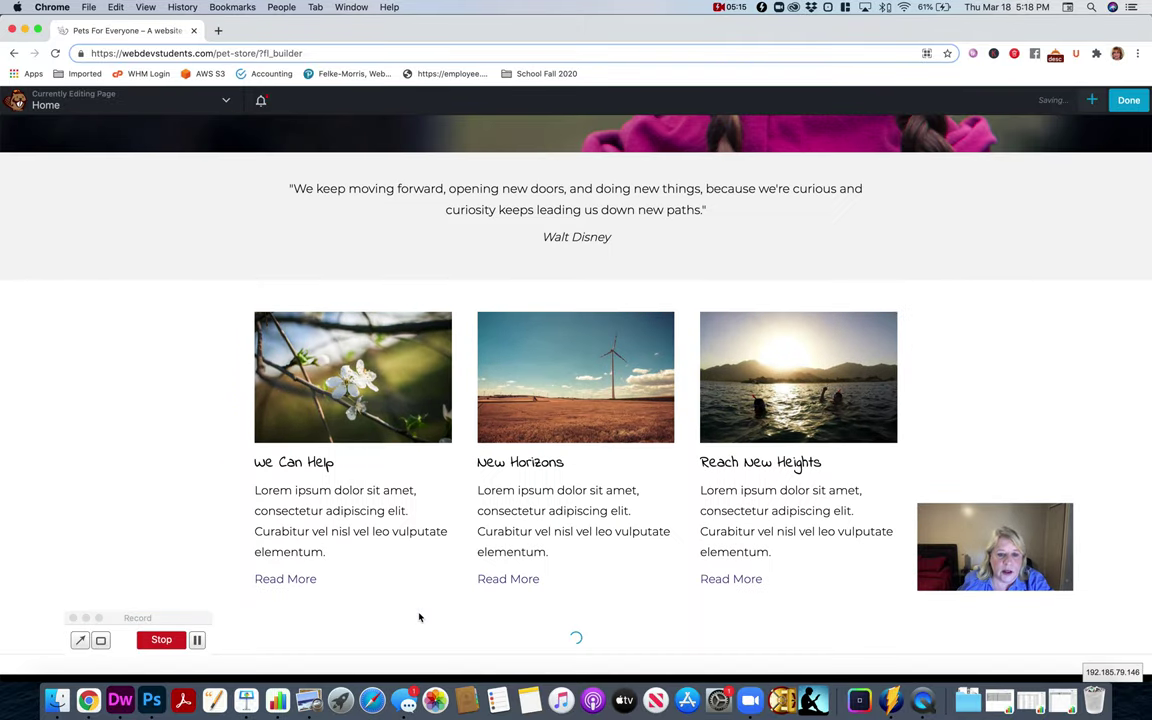
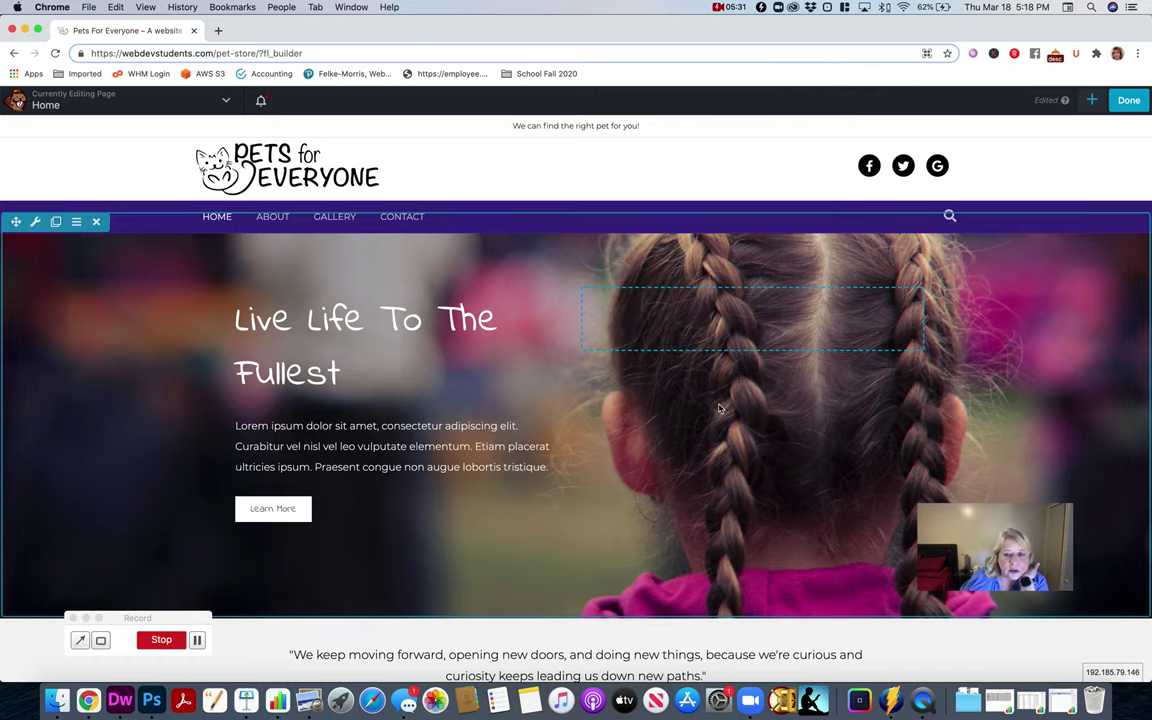
pyautogui.scroll(-3, 697, 450)
pyautogui.scroll(-2, 697, 450)
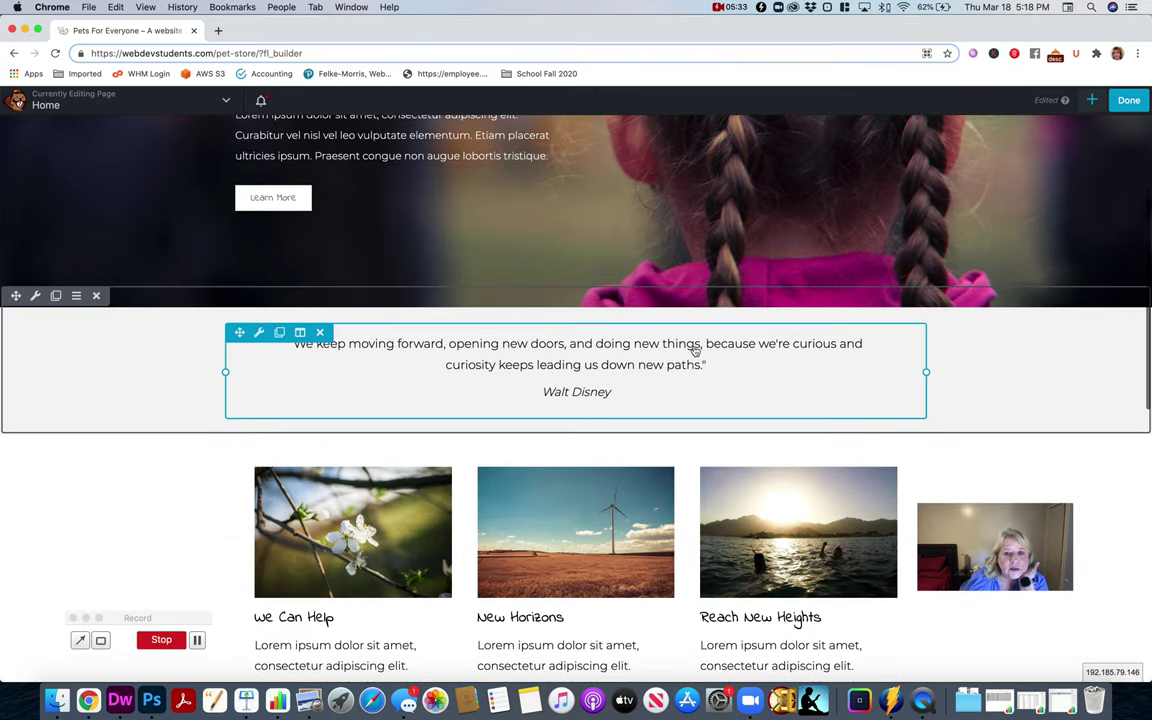
pyautogui.scroll(-1, 180, 475)
pyautogui.scroll(-2, 180, 475)
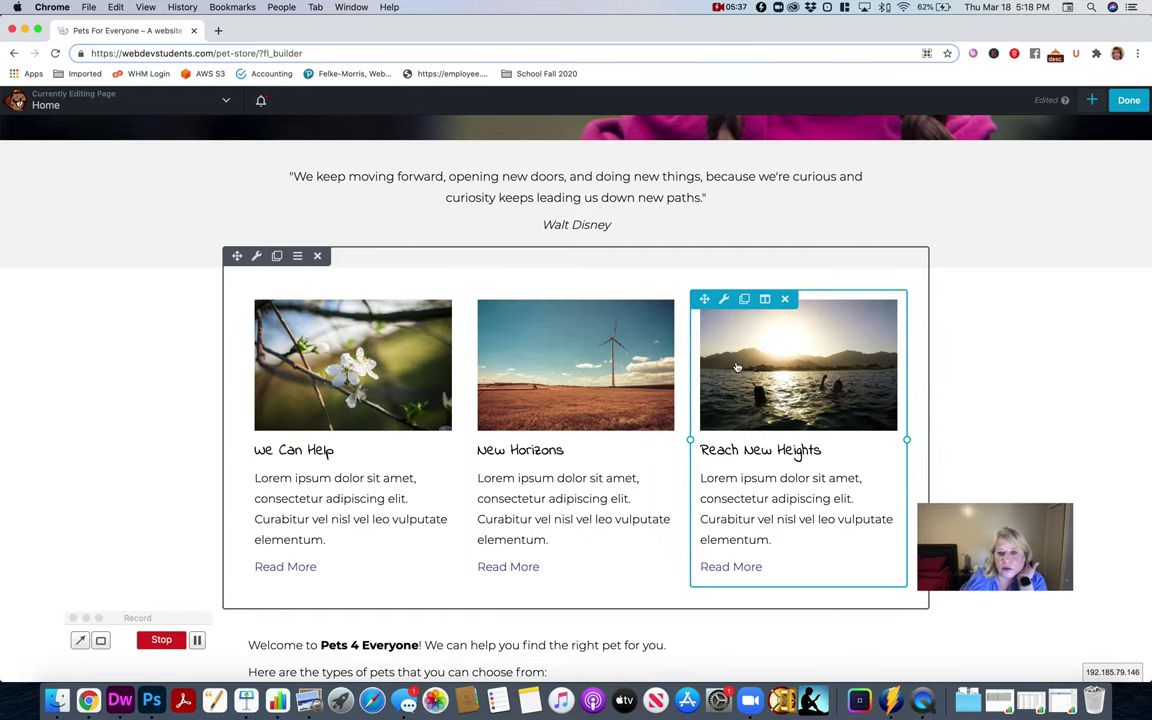
pyautogui.scroll(7, 430, 360)
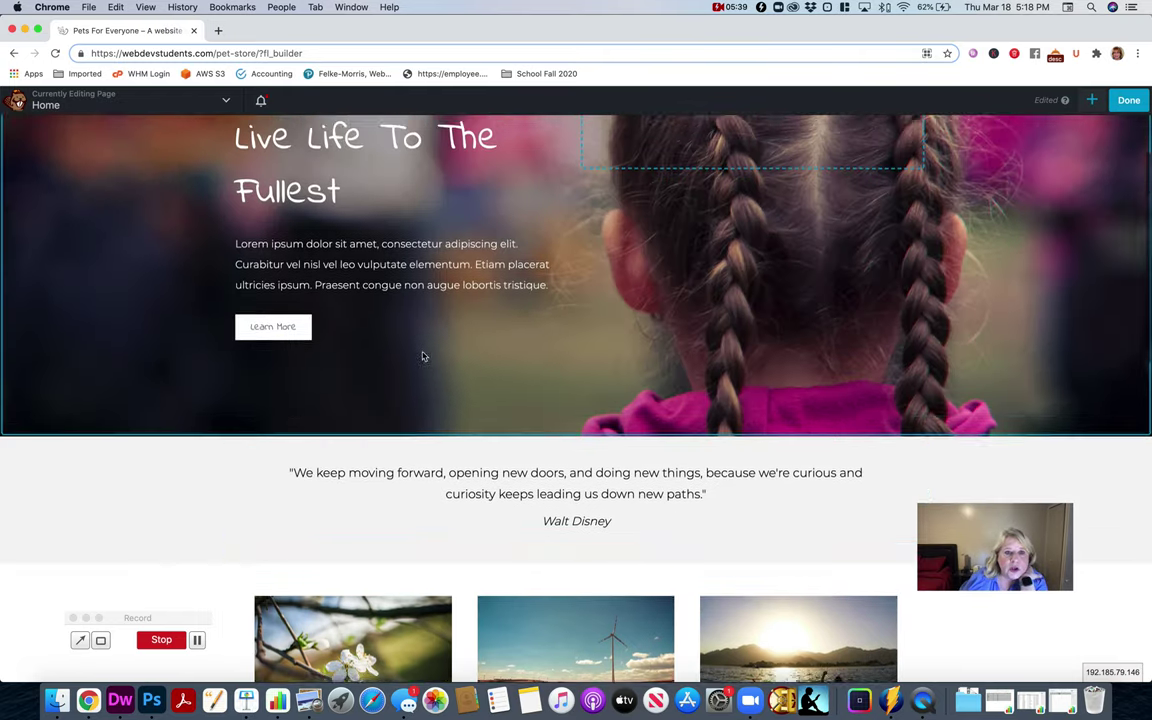
# Duplicate the We Can Help callout and place the copy as a fourth column after Reach New Heights.
pyautogui.scroll(-6, 447, 367)
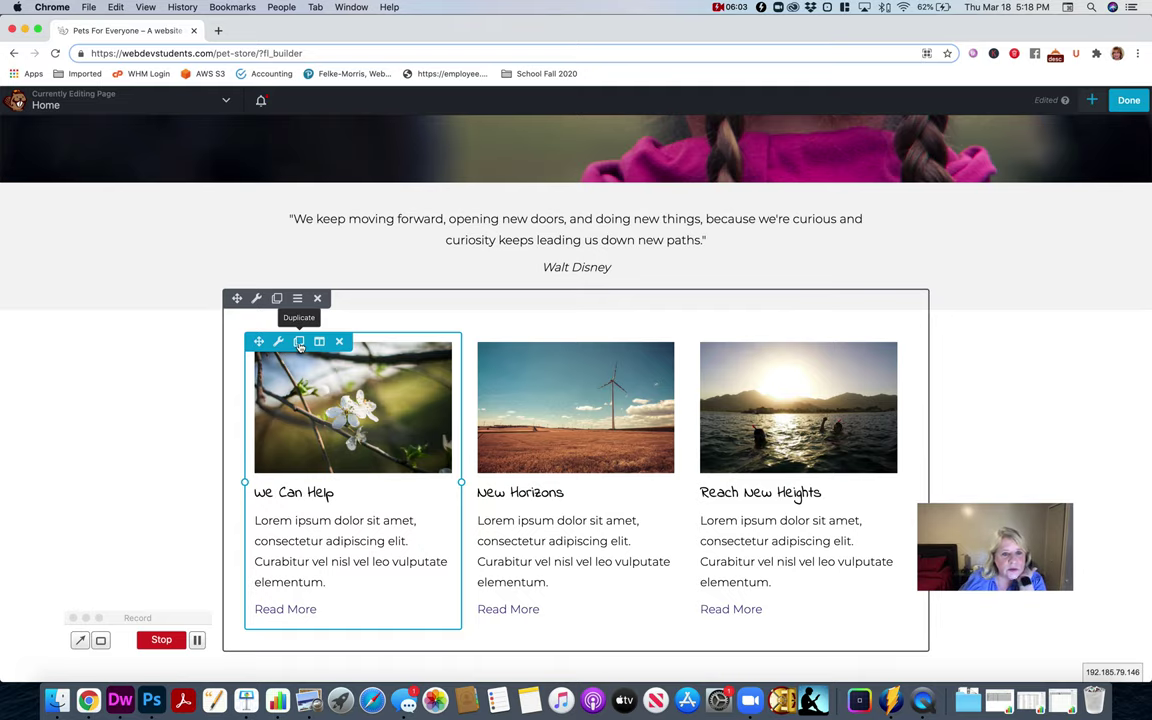
pyautogui.click(299, 343)
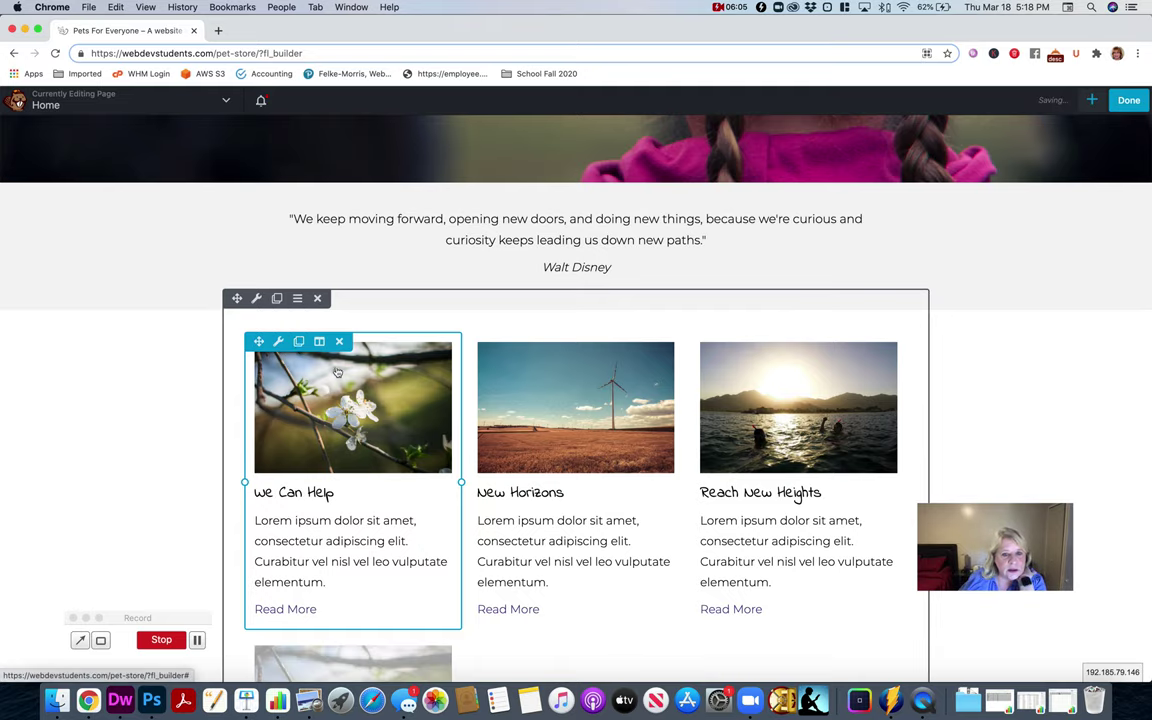
pyautogui.scroll(-3, 334, 375)
pyautogui.moveTo(259, 479); pyautogui.dragTo(900, 262)
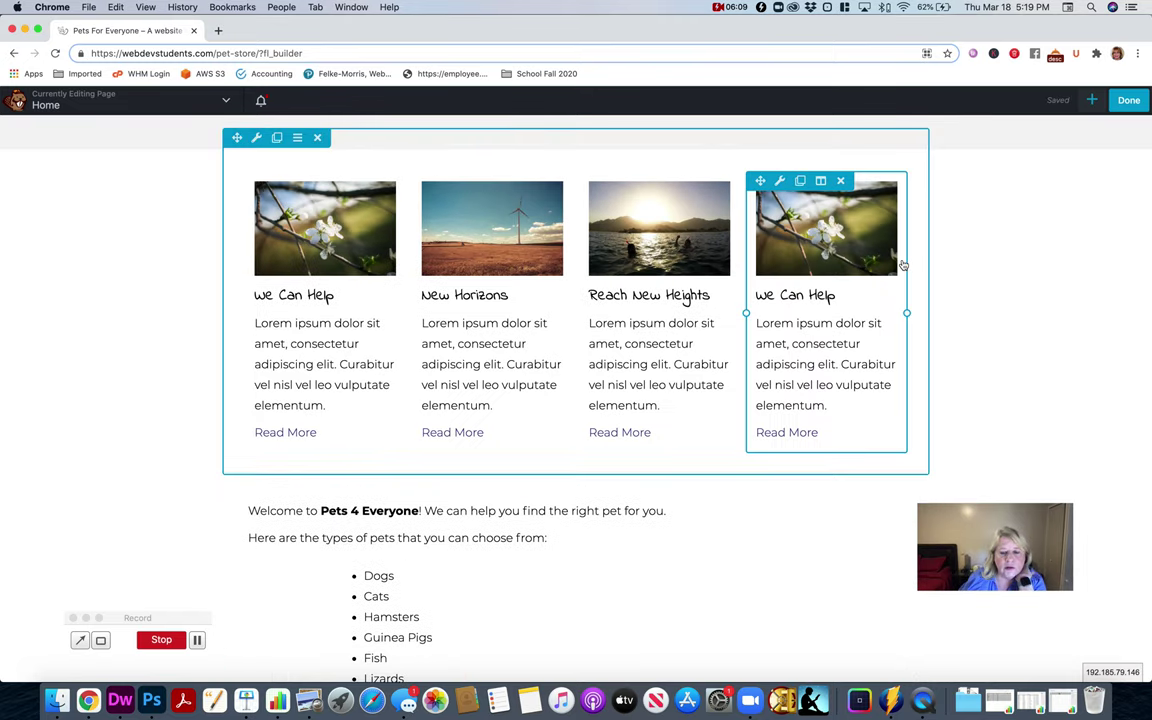
# Open the settings of the hero row with the girl's photo and examine its width, colour and background style options.
pyautogui.scroll(10, 358, 501)
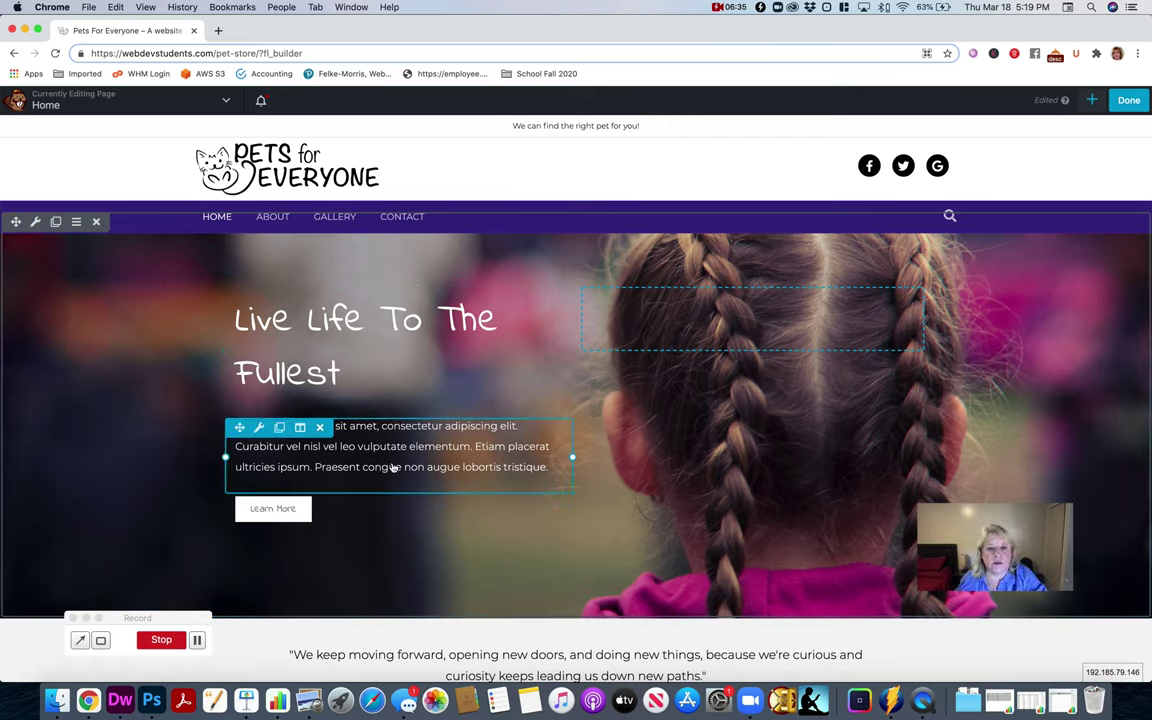
pyautogui.click(35, 222)
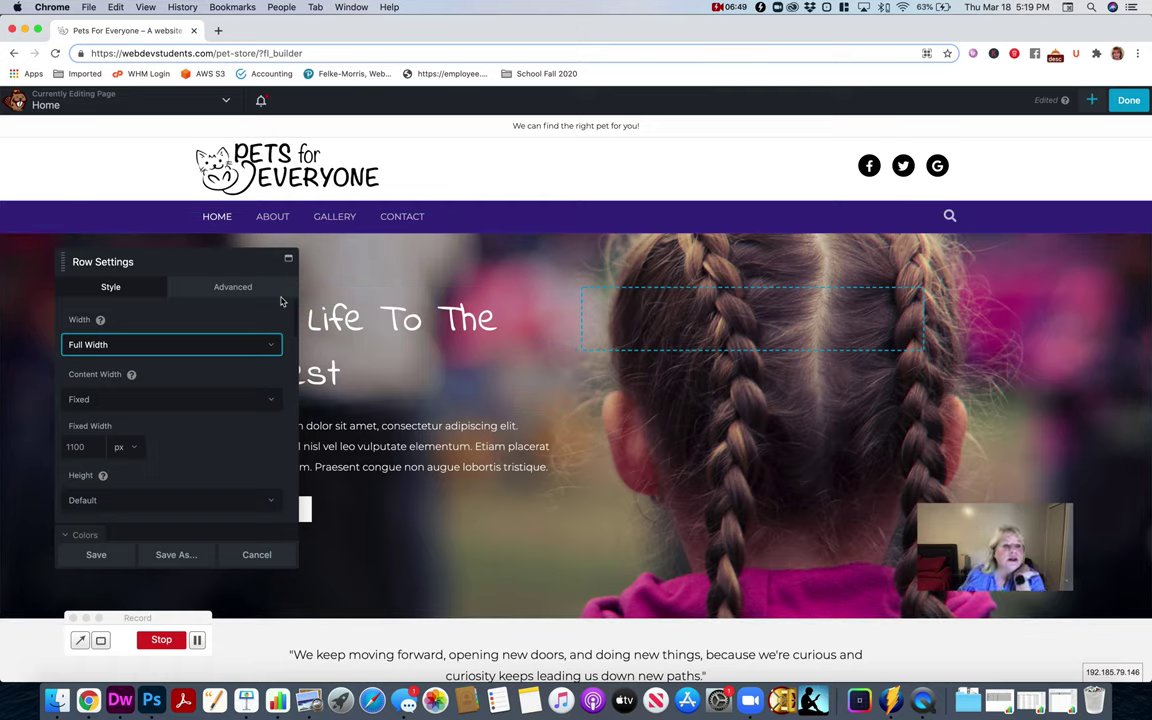
pyautogui.scroll(-2, 218, 408)
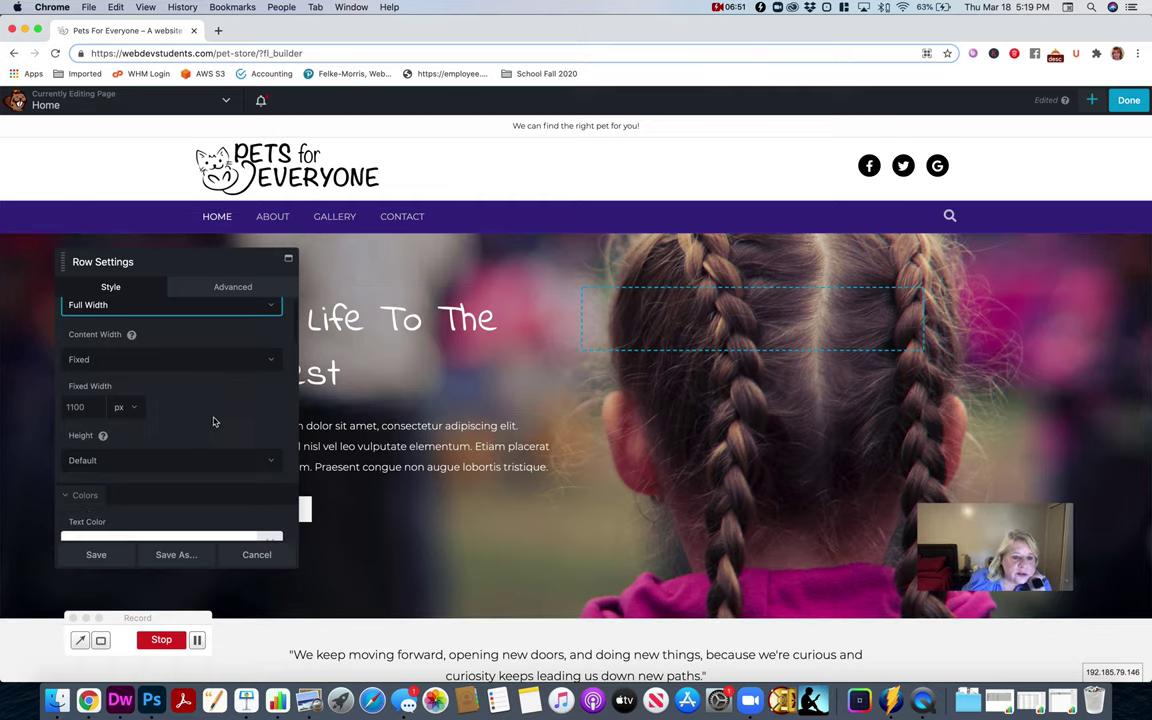
pyautogui.scroll(-3, 213, 421)
pyautogui.scroll(1, 213, 421)
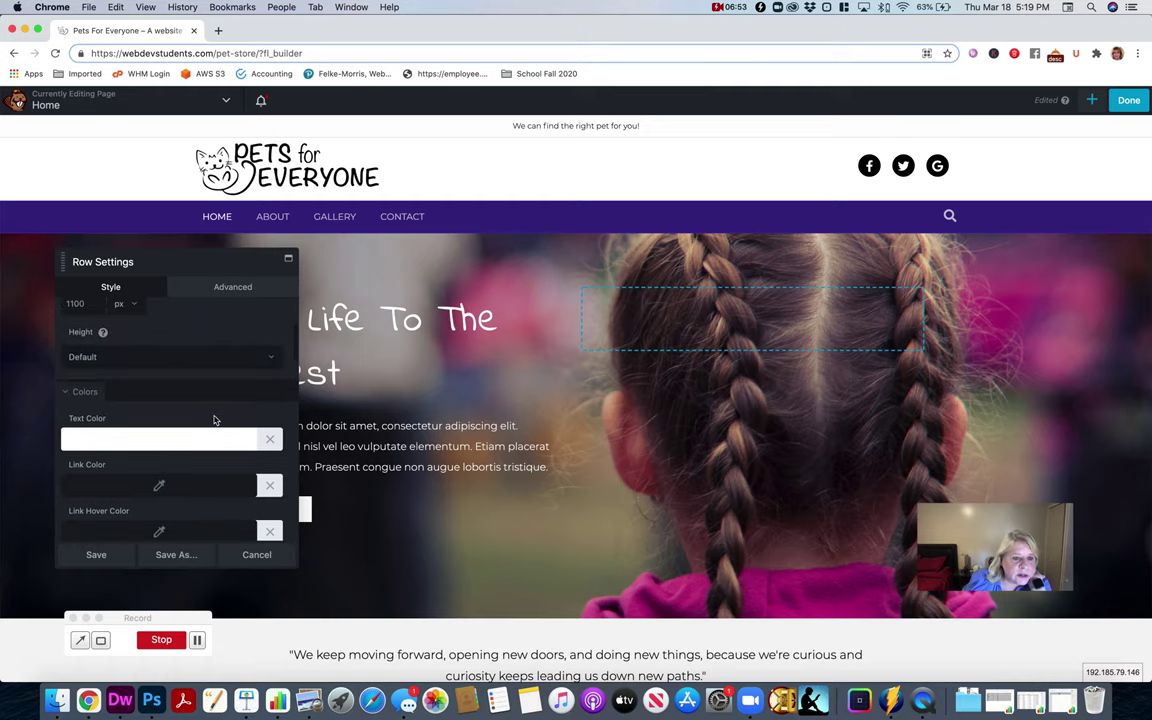
pyautogui.scroll(3, 215, 420)
pyautogui.scroll(-4, 215, 420)
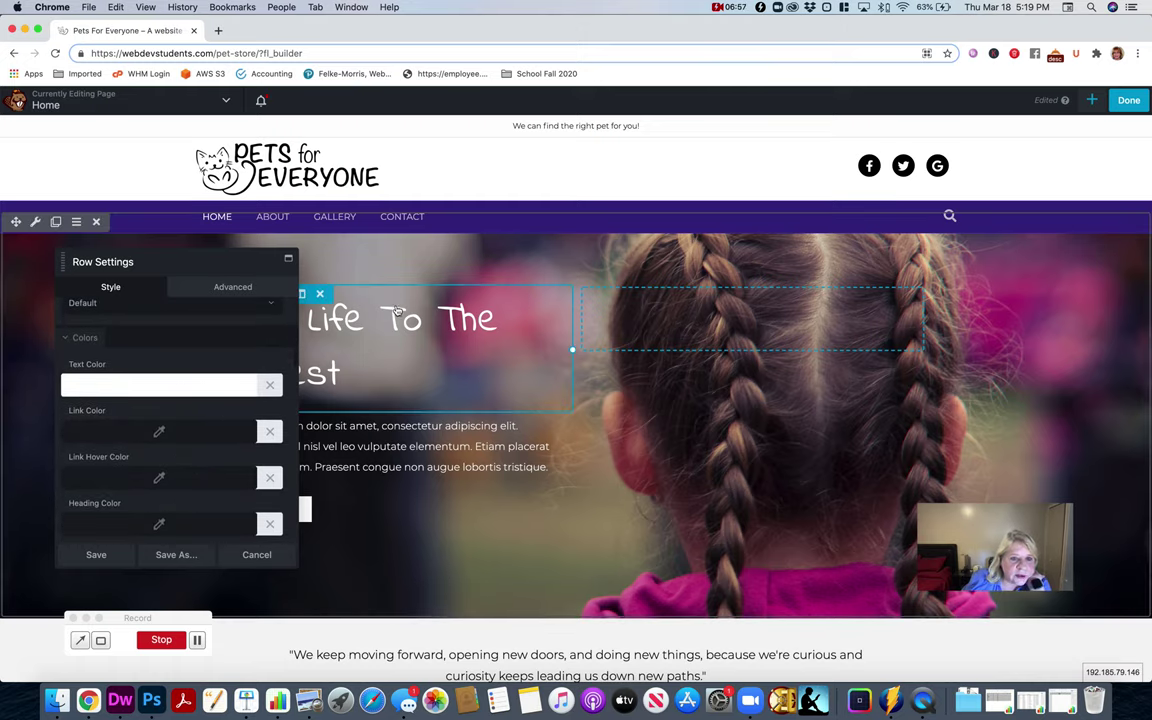
pyautogui.scroll(-3, 172, 422)
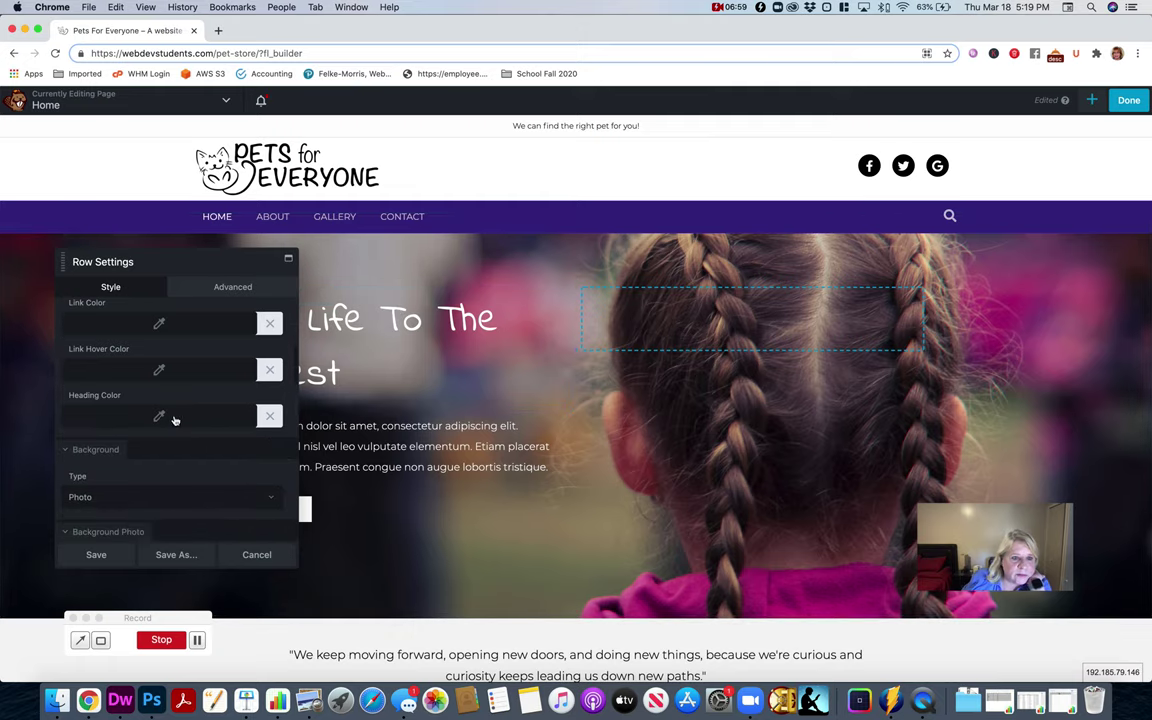
pyautogui.scroll(-5, 175, 420)
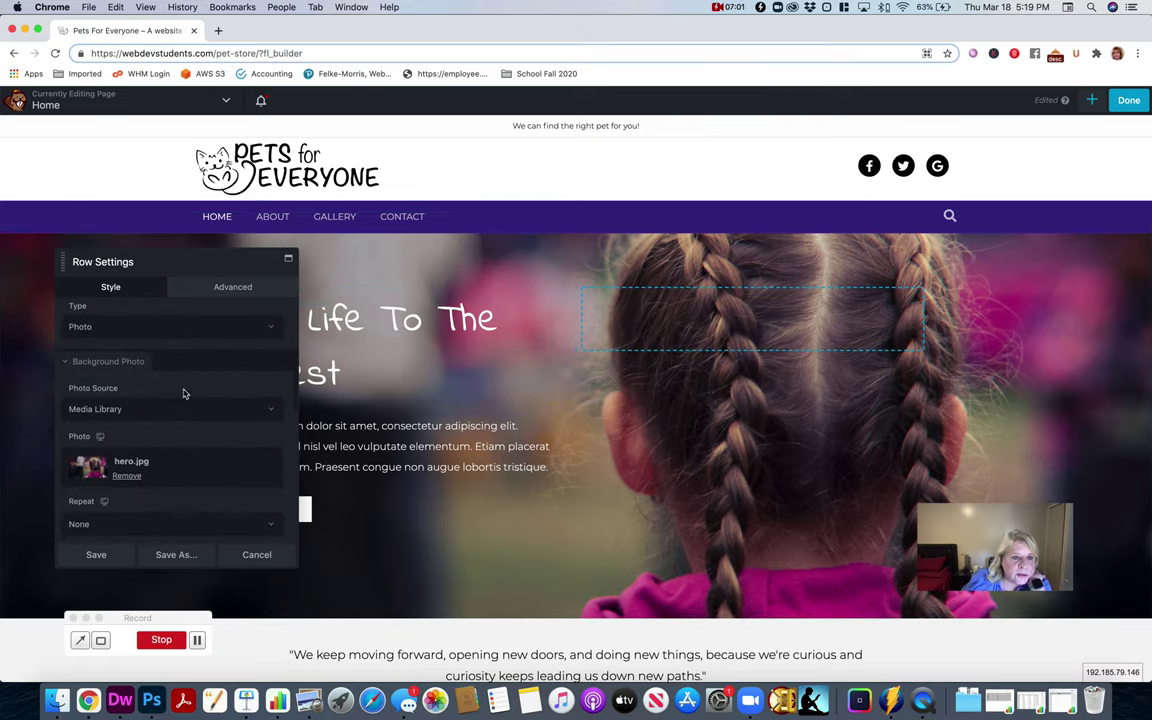
pyautogui.scroll(2, 175, 347)
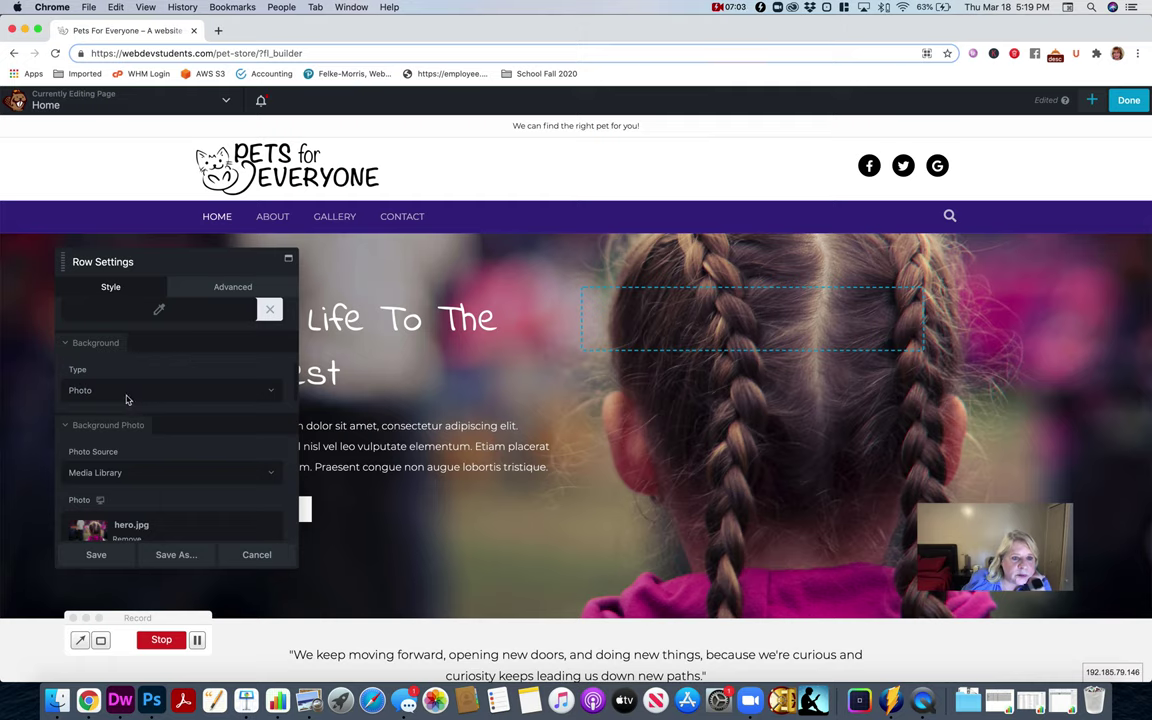
pyautogui.scroll(-2, 161, 403)
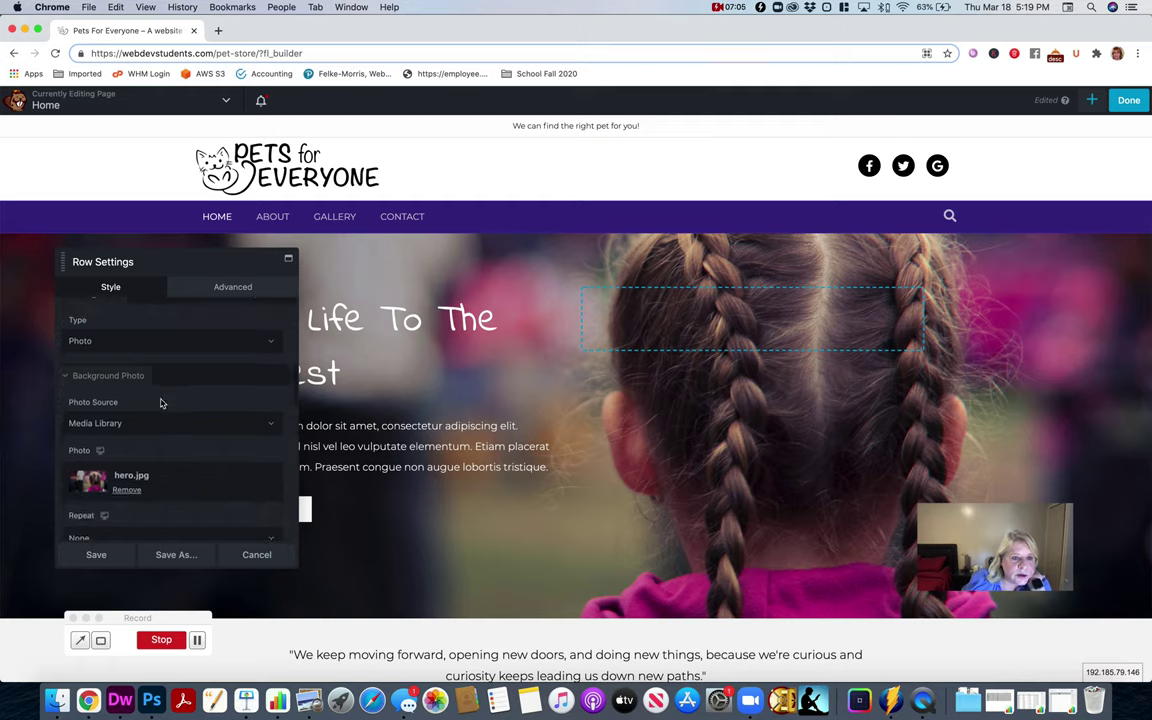
pyautogui.click(220, 349)
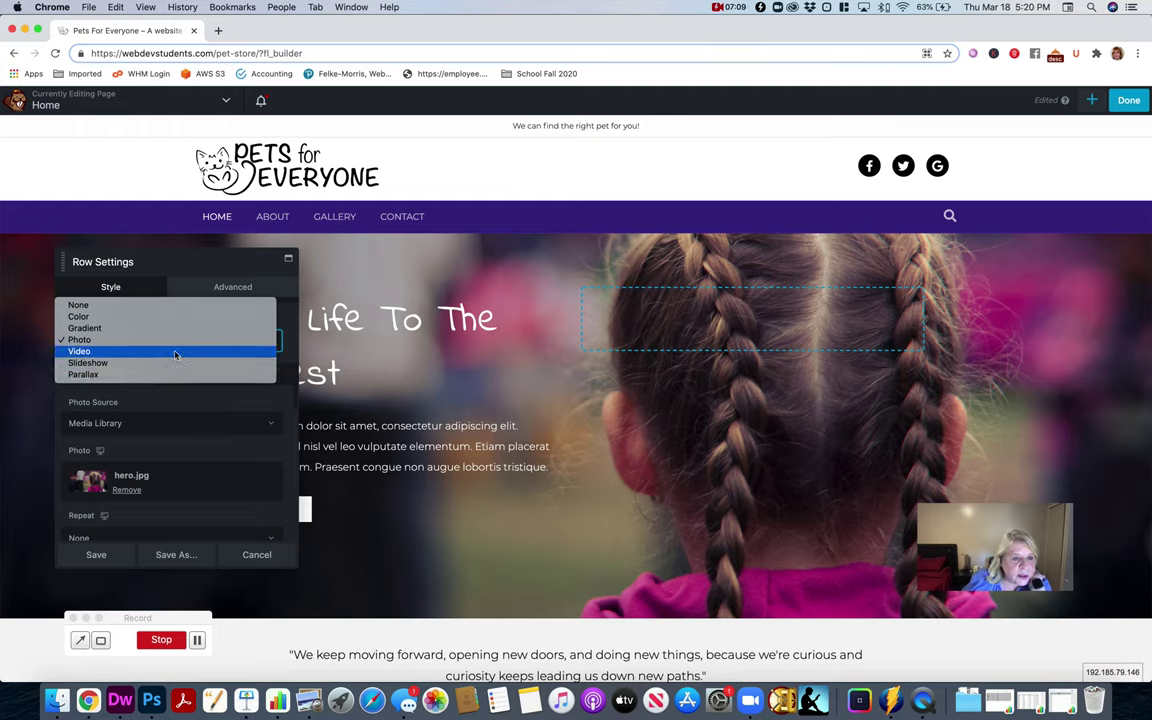
pyautogui.click(175, 345)
pyautogui.scroll(-2, 187, 385)
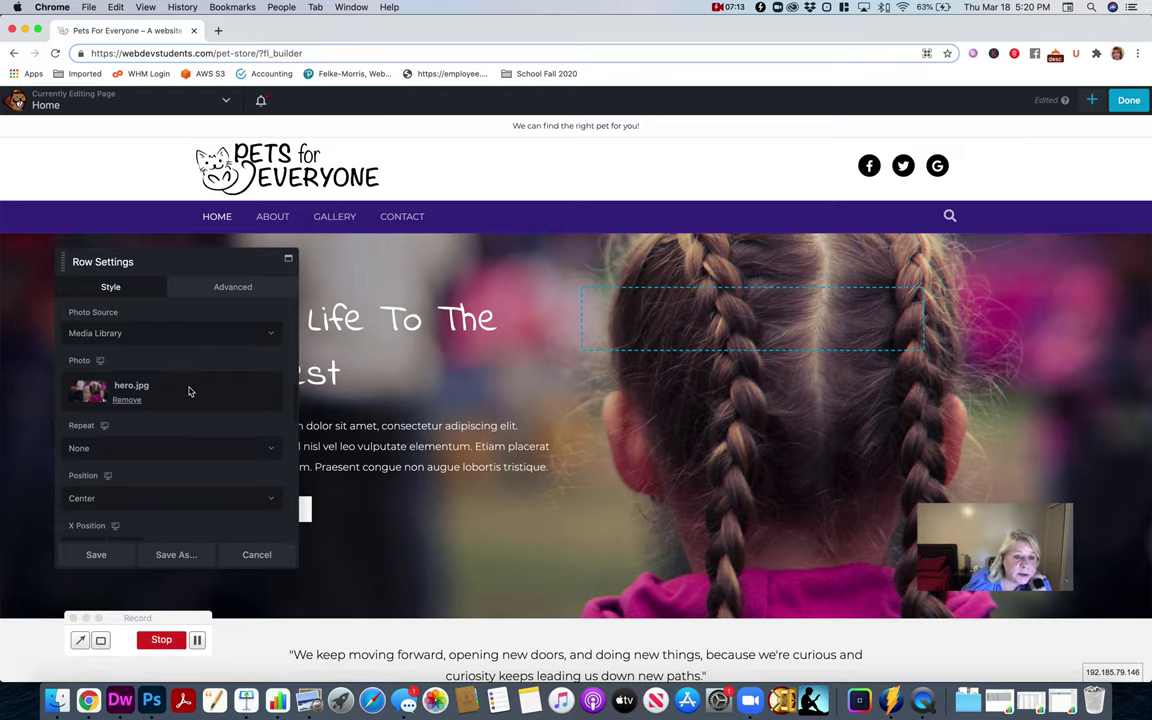
# Replace the hero row's background photo hero.jpg with the red and blue fish photo nature-4526924_1920.jpg from the media library.
pyautogui.click(127, 400)
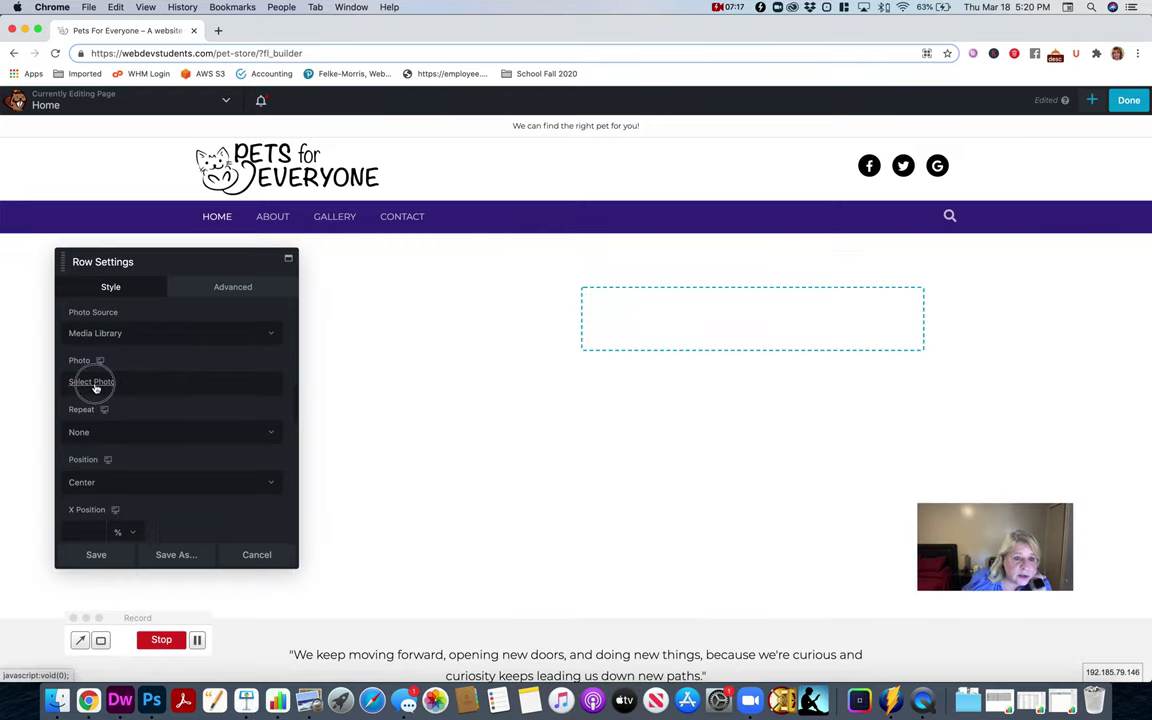
pyautogui.click(93, 384)
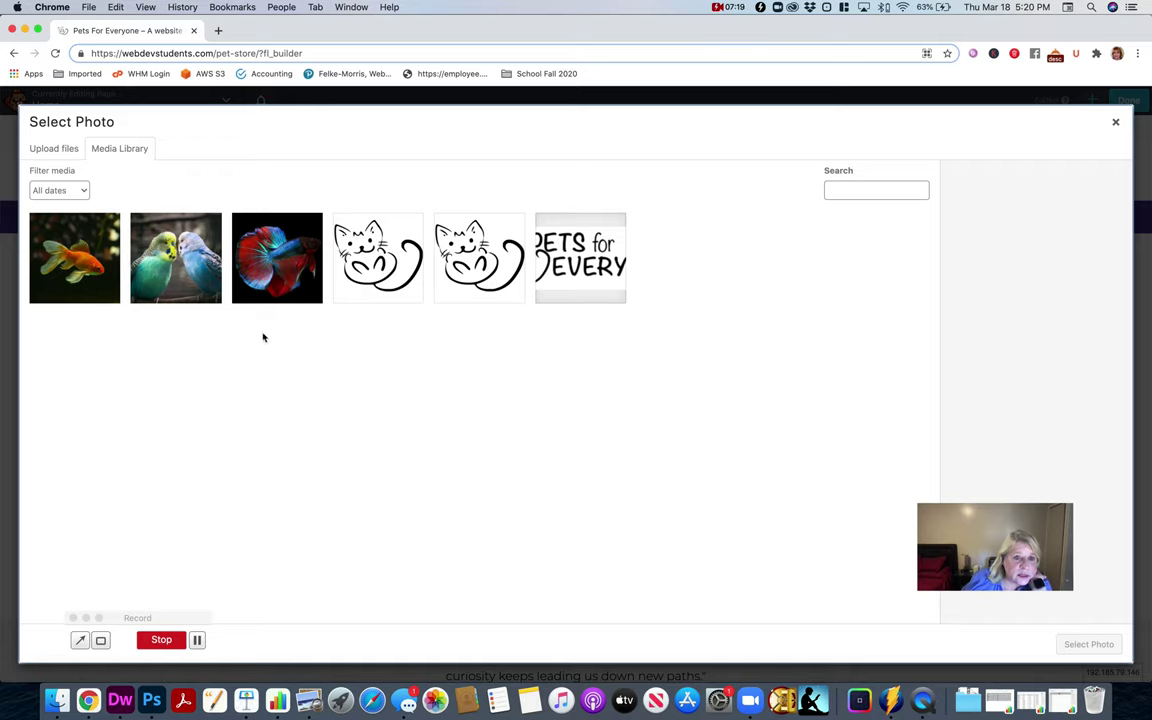
pyautogui.click(278, 279)
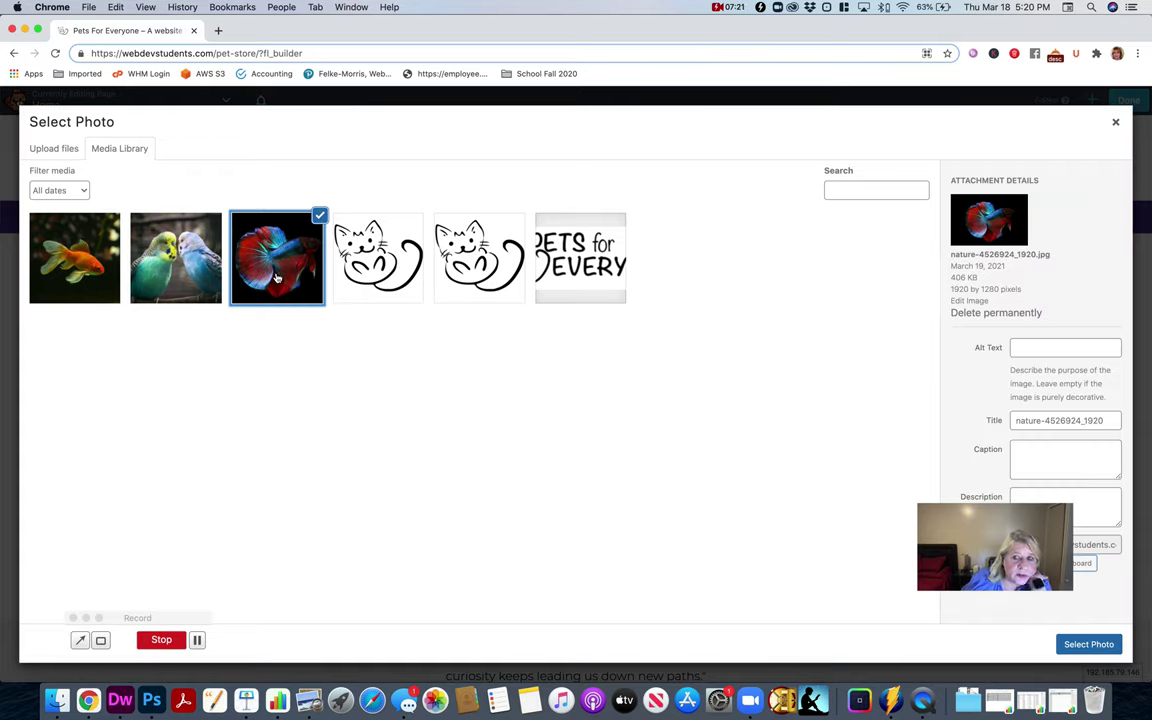
pyautogui.click(99, 271)
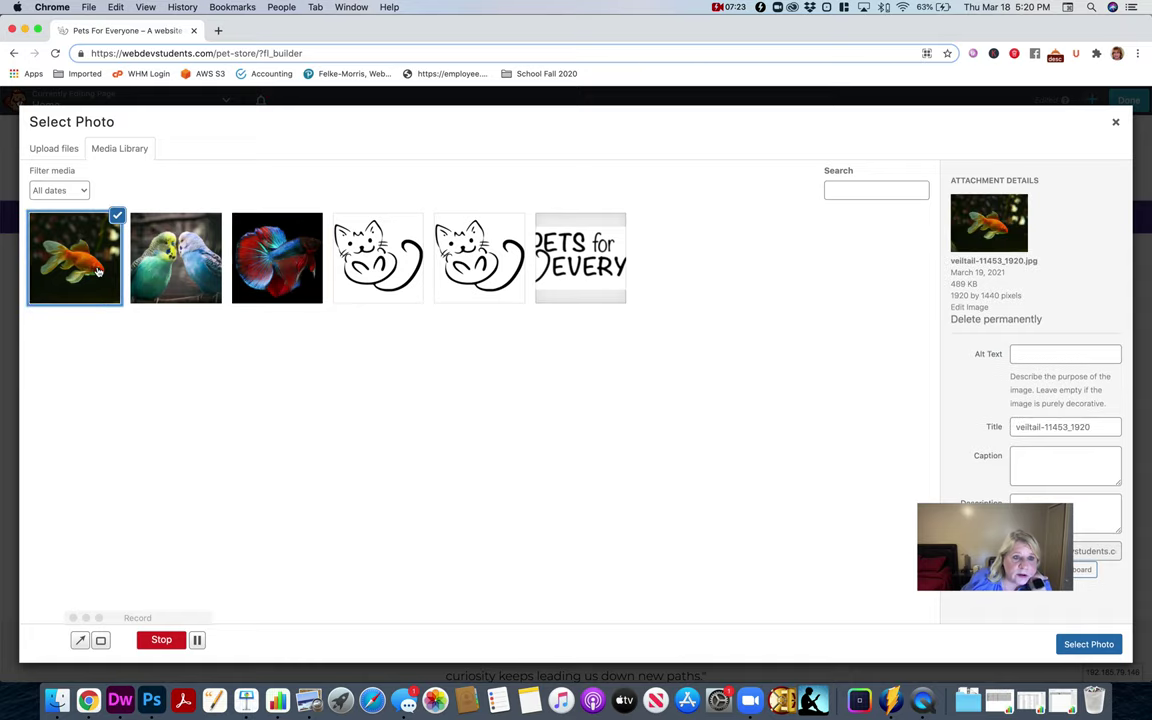
pyautogui.click(178, 264)
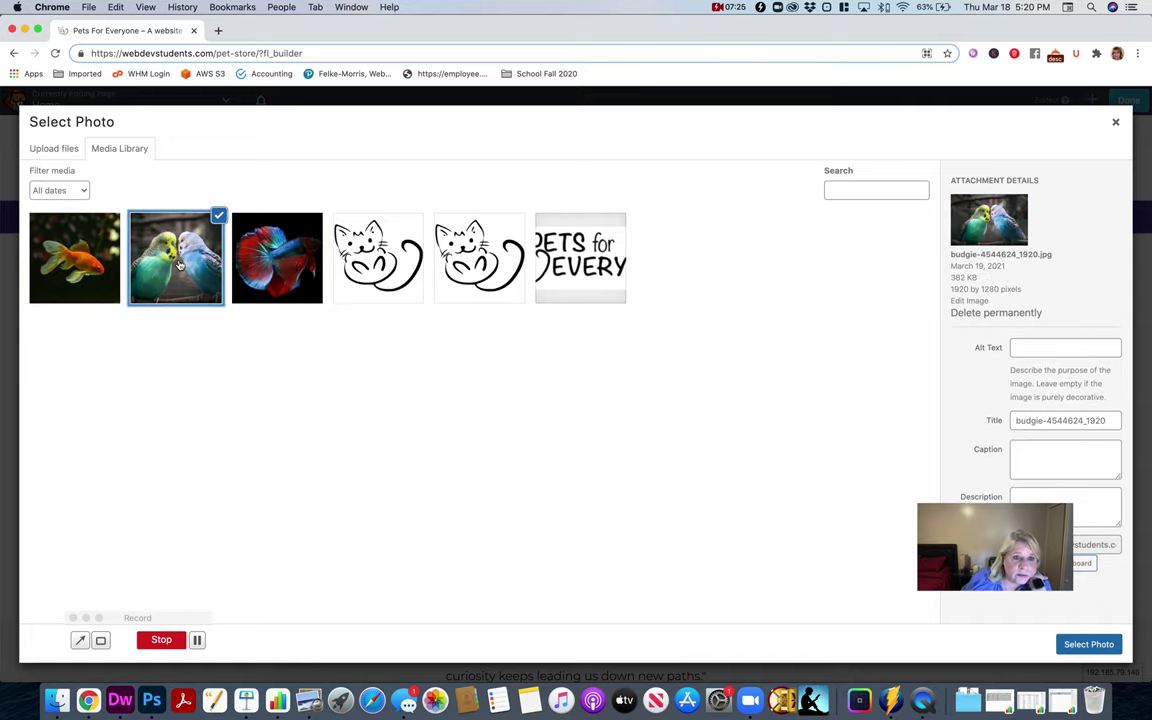
pyautogui.click(267, 268)
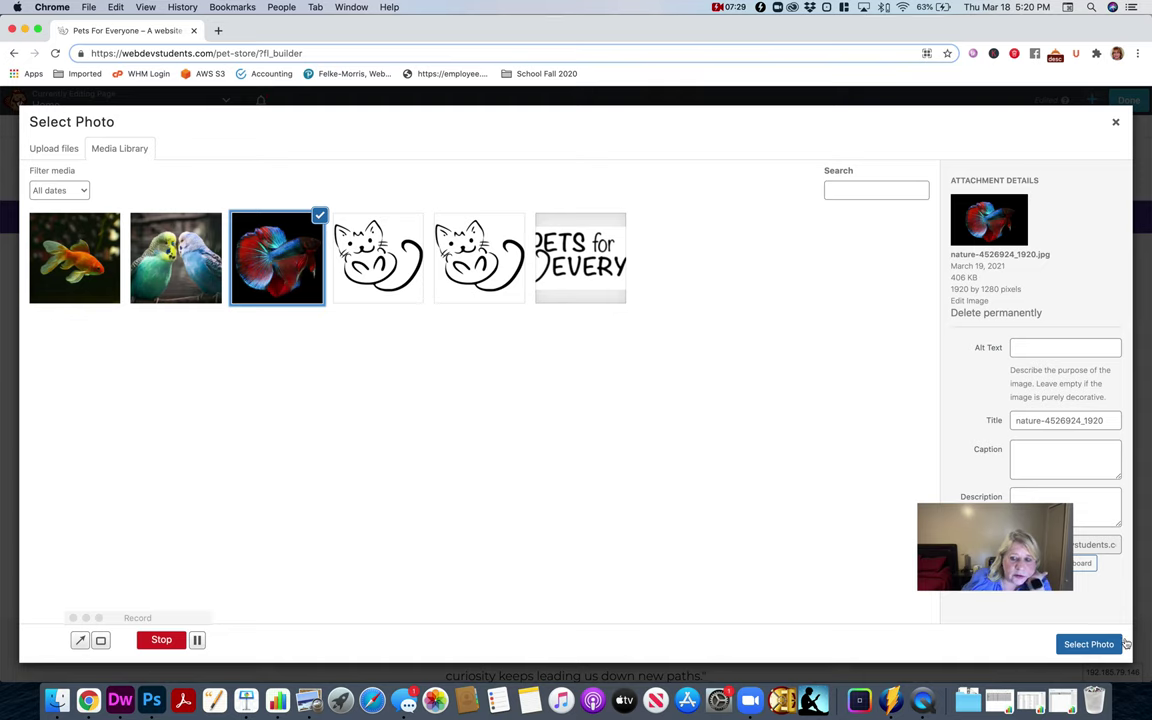
pyautogui.click(1100, 644)
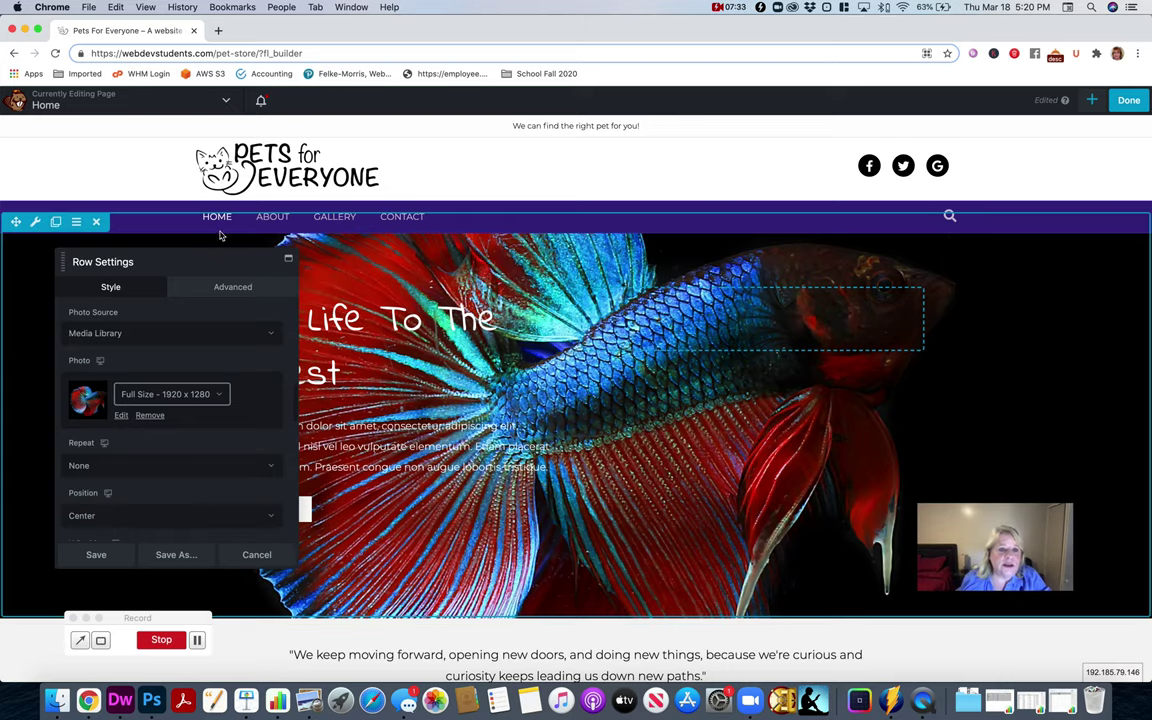
# Move the row settings window off the hero text and set the background photo's position to Left Top.
pyautogui.moveTo(203, 264); pyautogui.dragTo(506, 329)
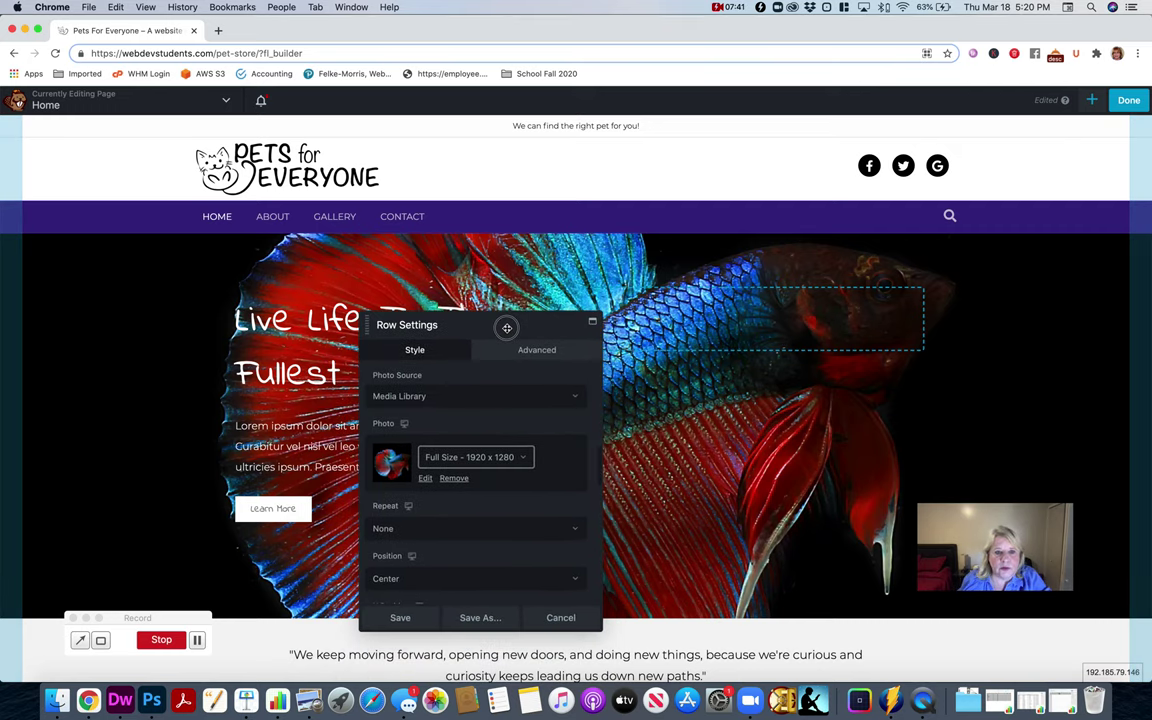
pyautogui.moveTo(507, 329); pyautogui.dragTo(217, 154)
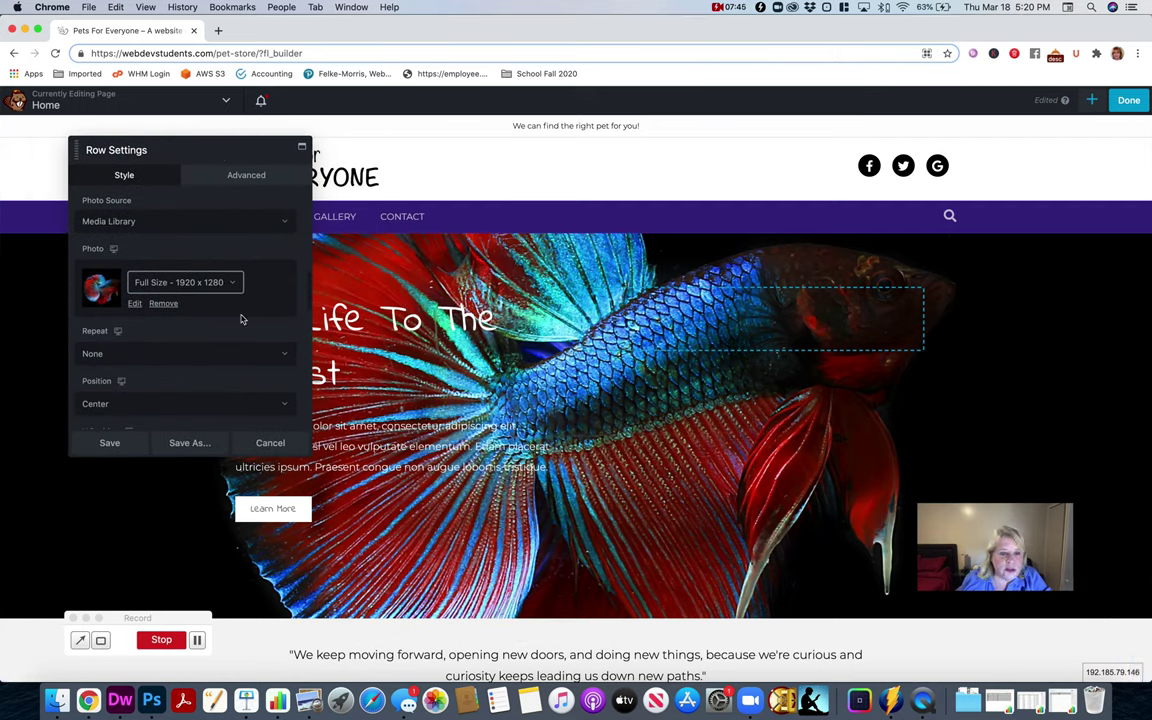
pyautogui.scroll(-2, 192, 384)
pyautogui.click(175, 323)
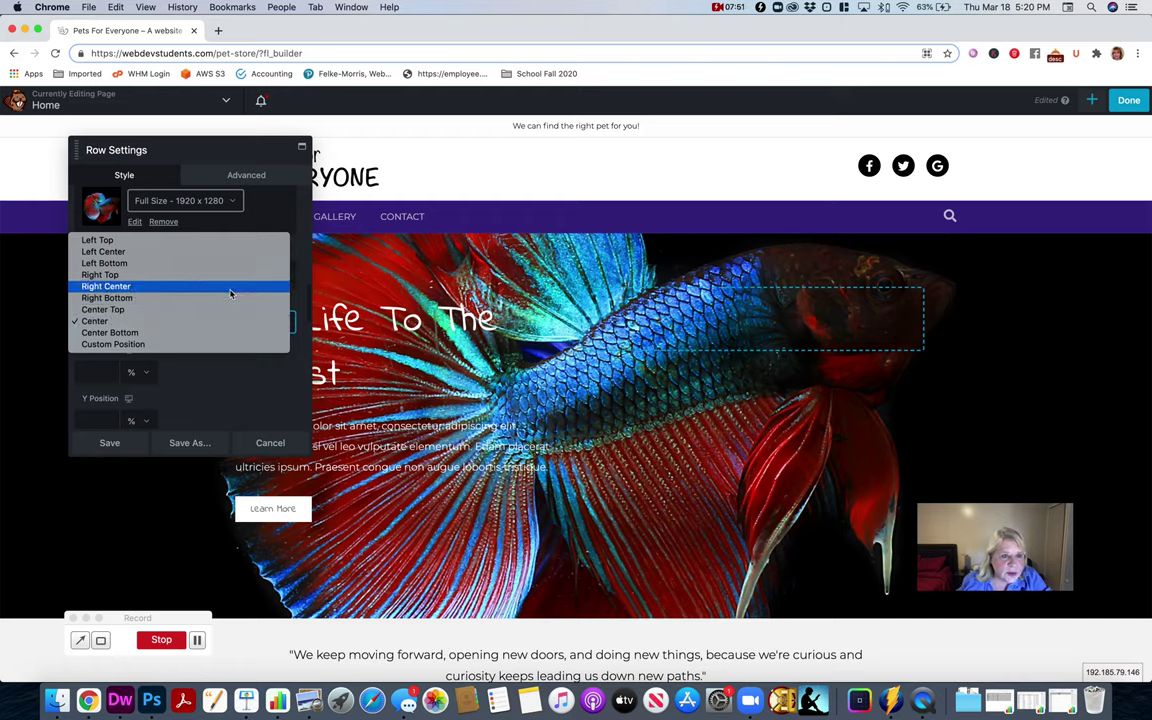
pyautogui.click(236, 321)
pyautogui.scroll(3, 236, 326)
pyautogui.scroll(-2, 237, 326)
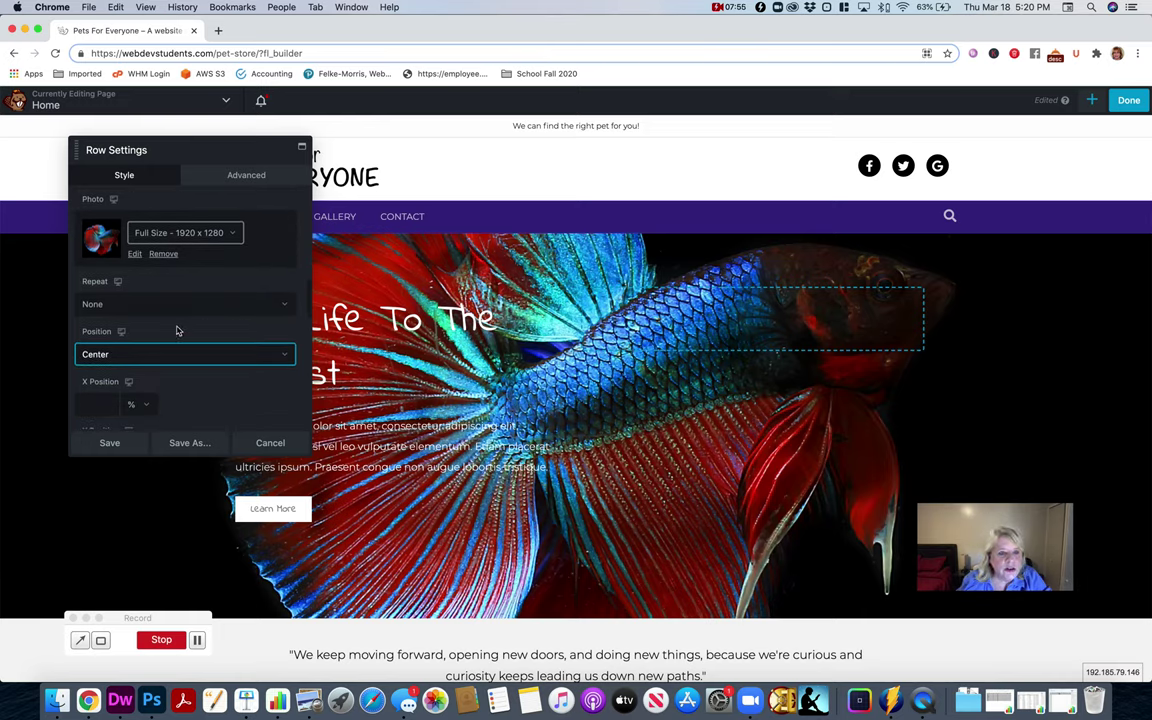
pyautogui.scroll(2, 177, 330)
pyautogui.scroll(-2, 177, 330)
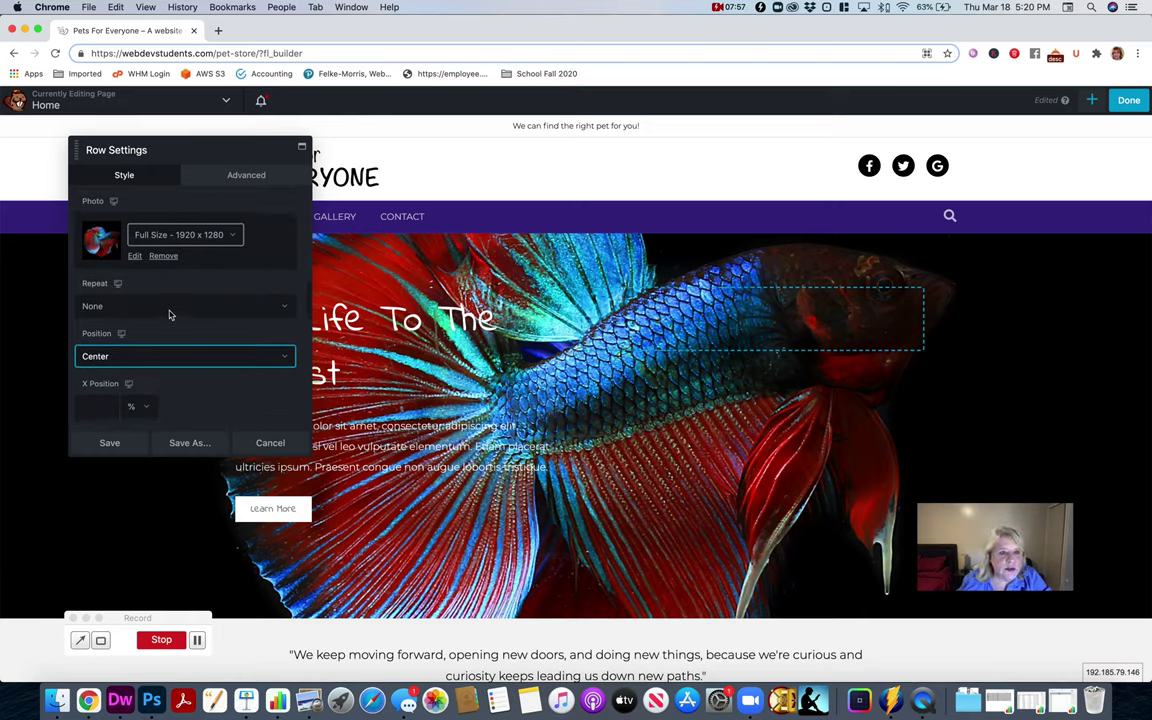
pyautogui.scroll(-2, 170, 315)
pyautogui.click(162, 318)
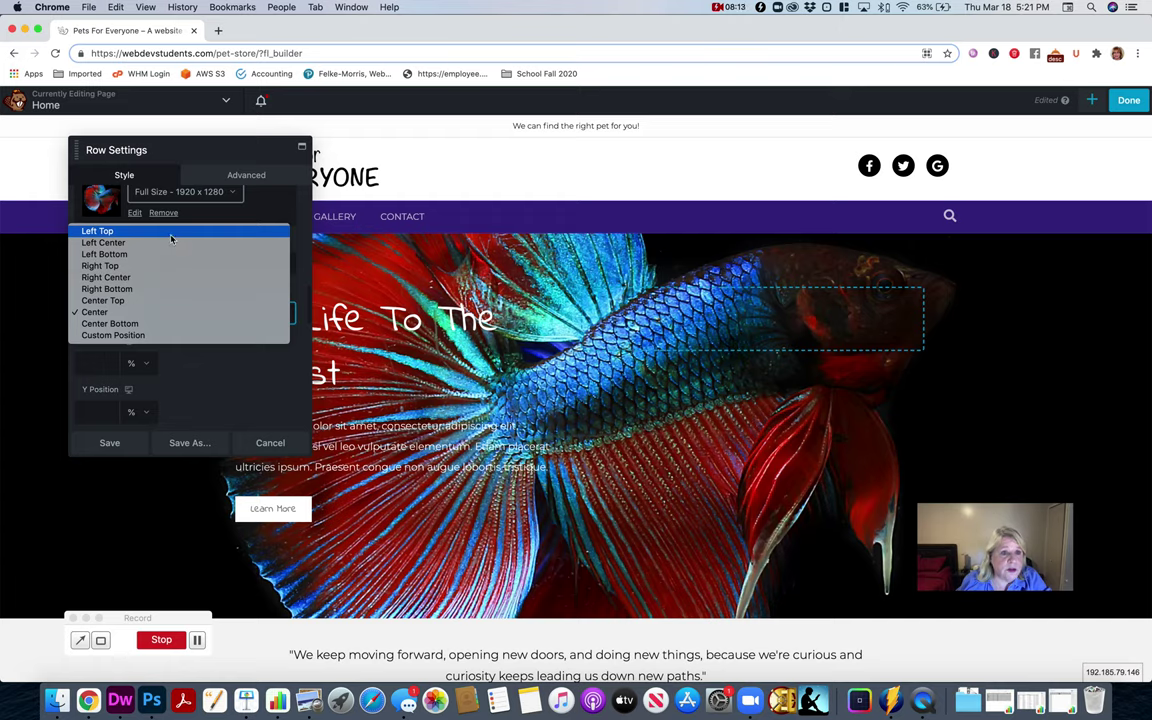
pyautogui.click(170, 234)
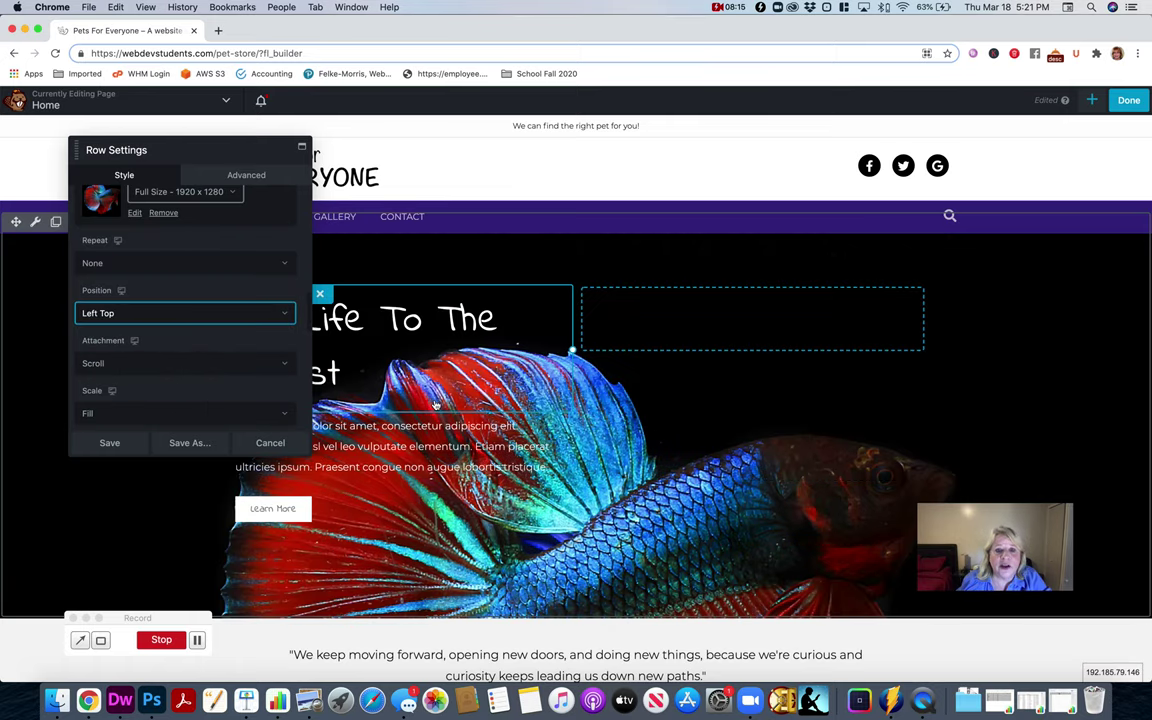
# Delete the empty column beside the Live Life To The Fullest heading and save the row settings.
pyautogui.moveTo(630, 290)
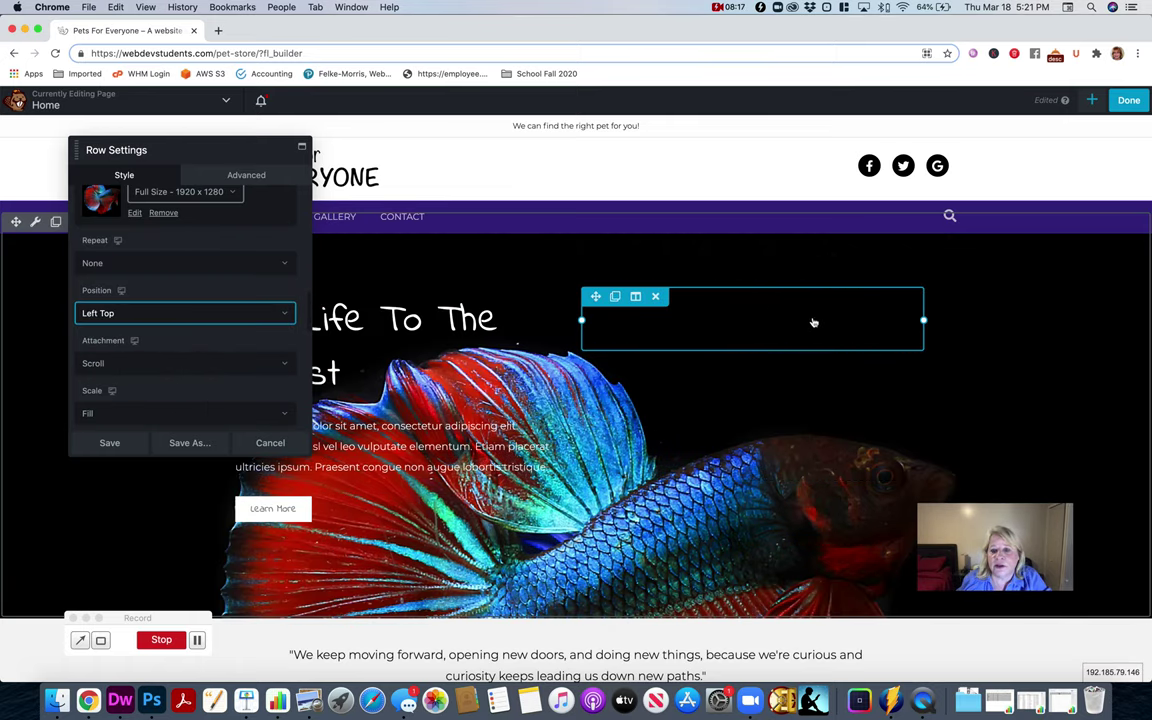
pyautogui.moveTo(692, 339)
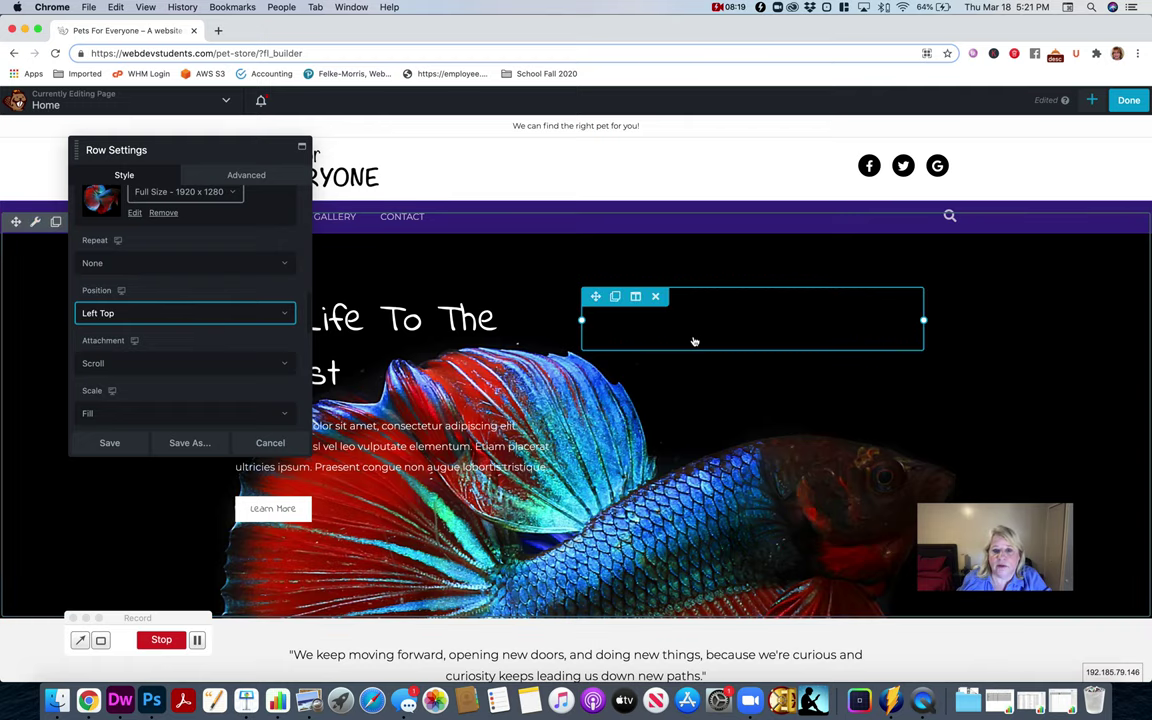
pyautogui.click(656, 298)
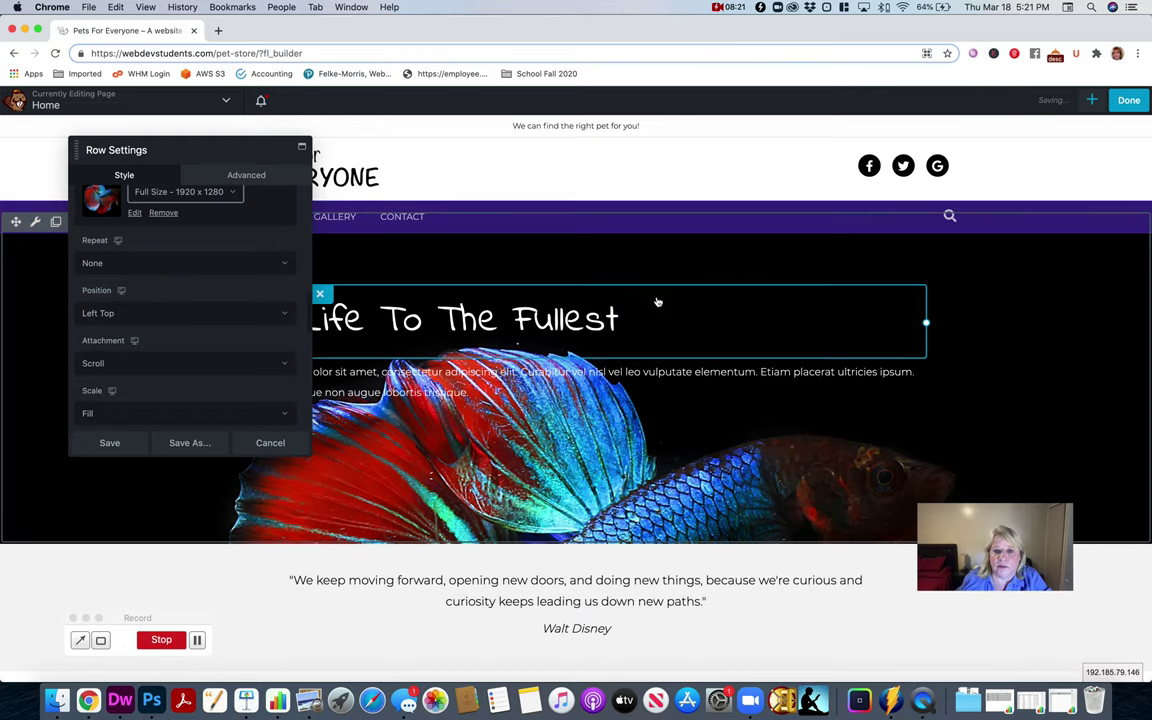
pyautogui.click(109, 443)
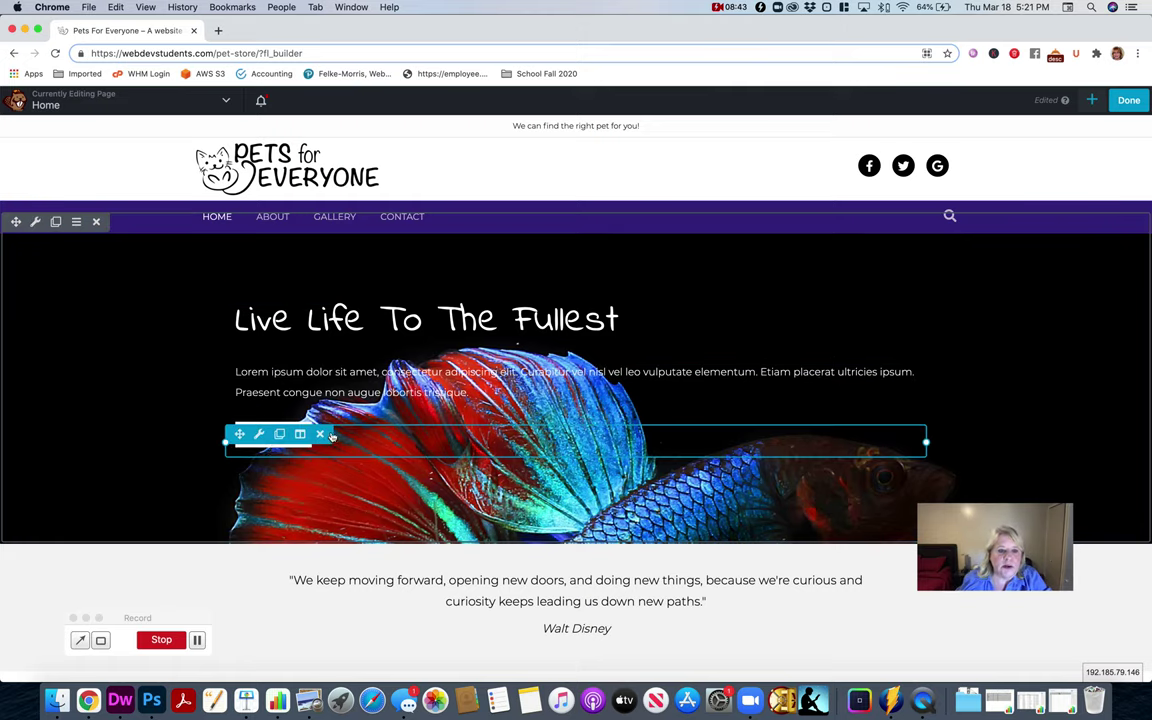
# Delete the Learn More button and the lorem ipsum text module below the hero heading.
pyautogui.click(321, 434)
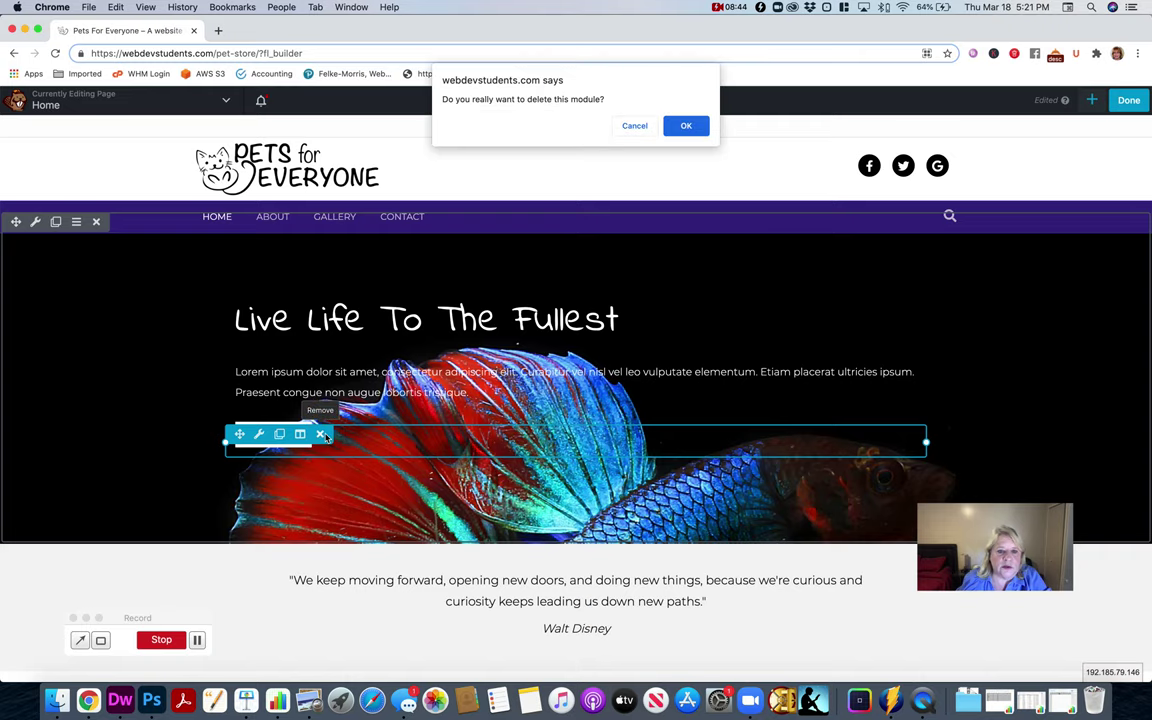
pyautogui.click(687, 124)
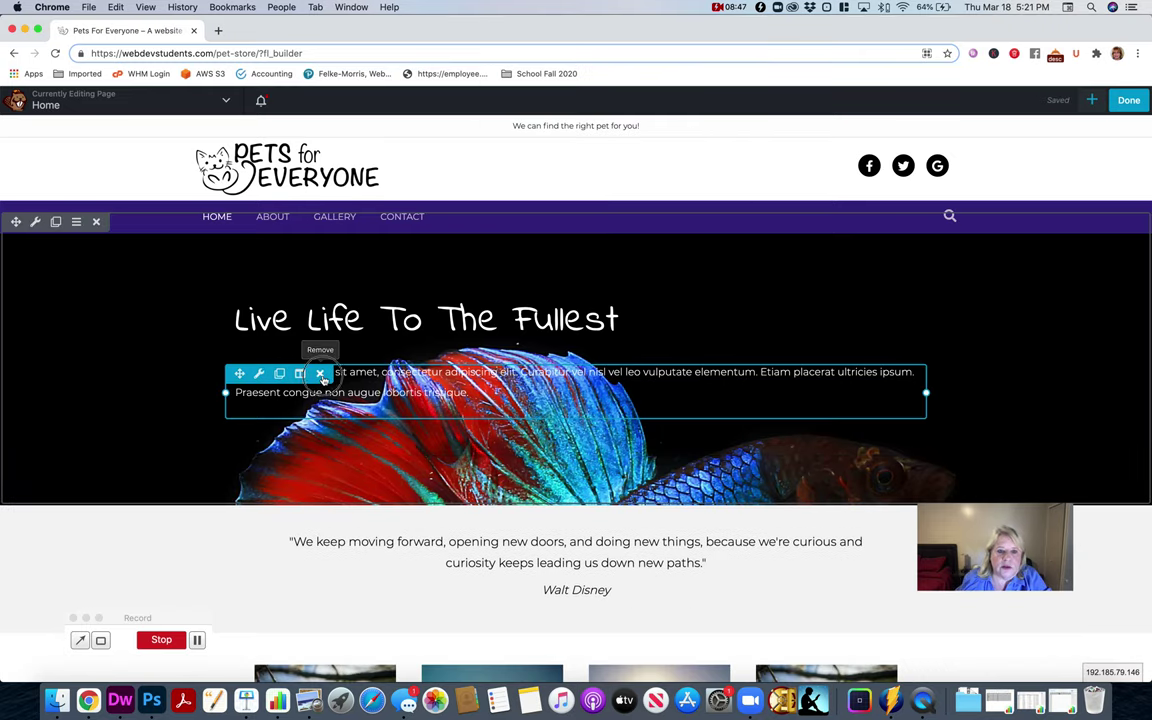
pyautogui.click(320, 373)
pyautogui.click(686, 126)
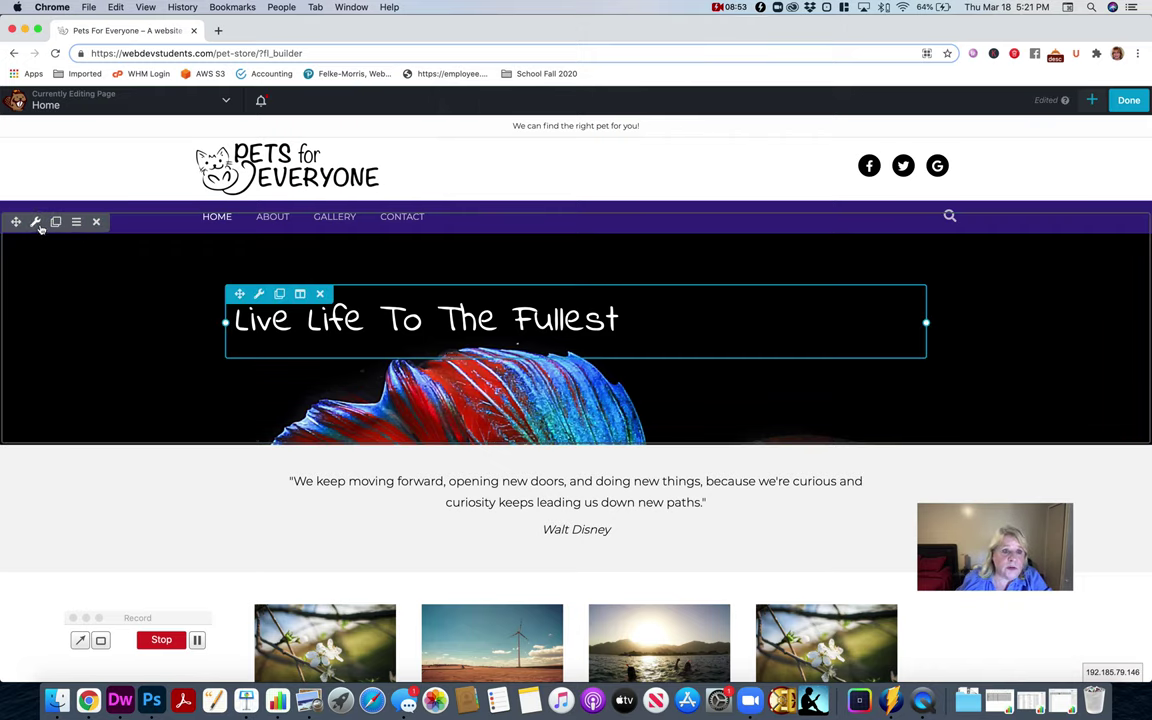
# Set the hero row's bottom padding to 230 px.
pyautogui.click(36, 222)
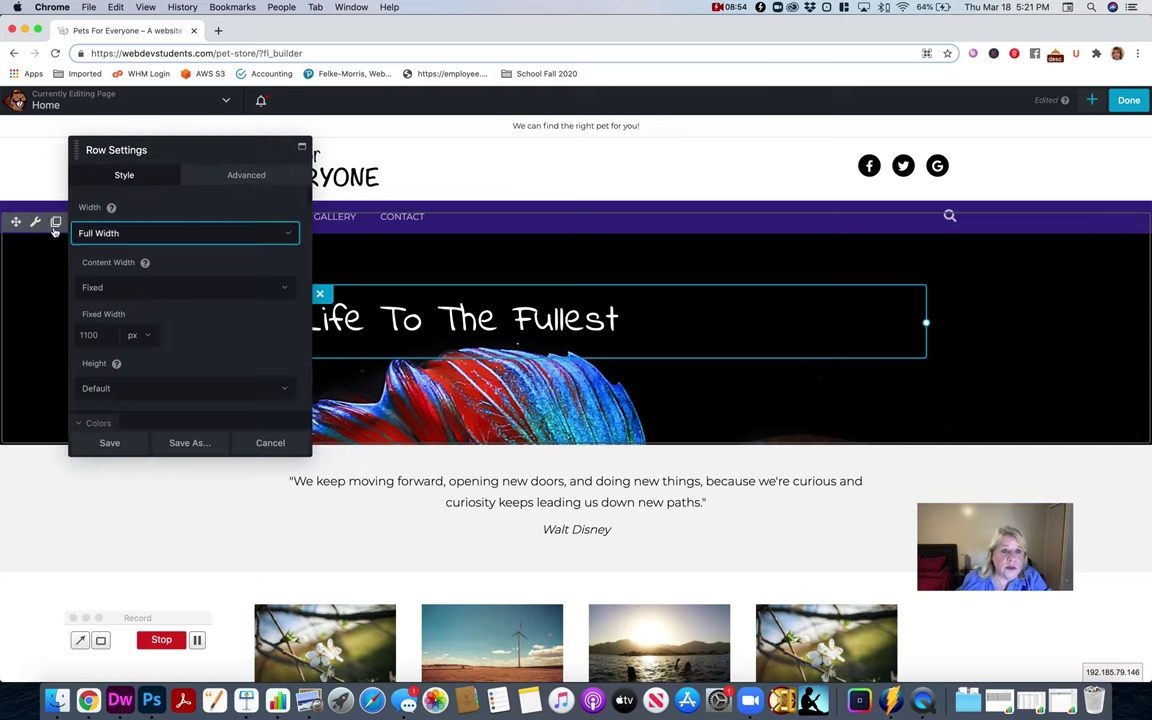
pyautogui.click(250, 177)
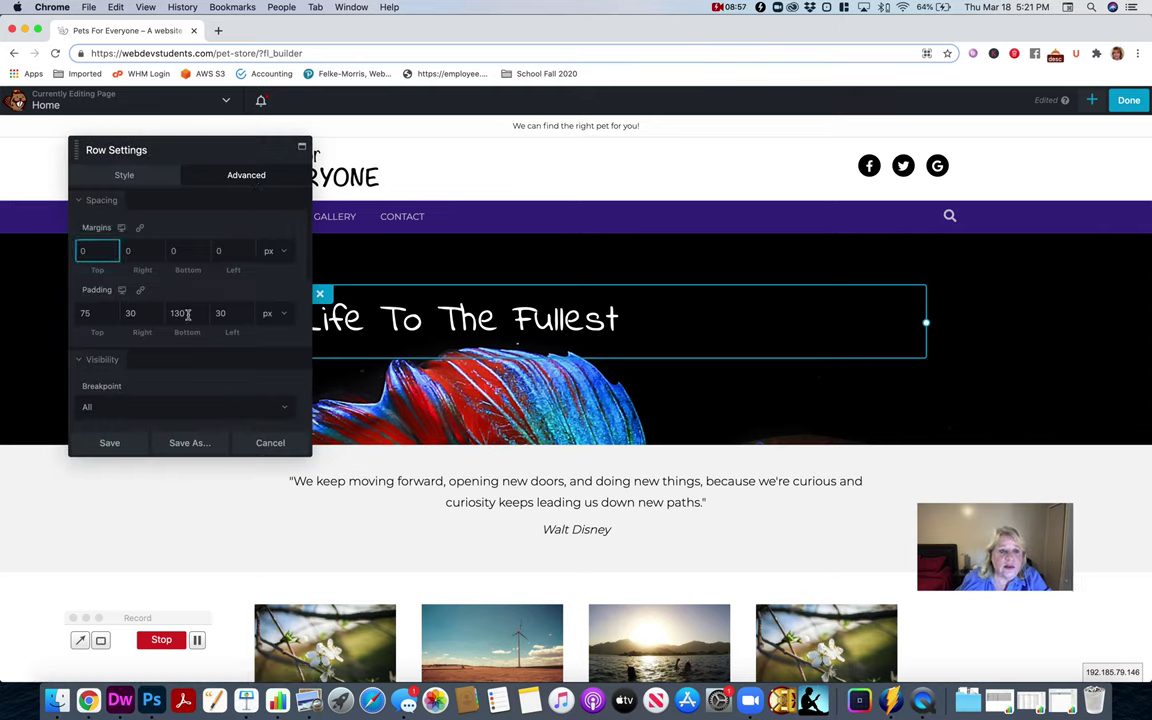
pyautogui.moveTo(187, 314); pyautogui.dragTo(171, 313)
pyautogui.write('230')
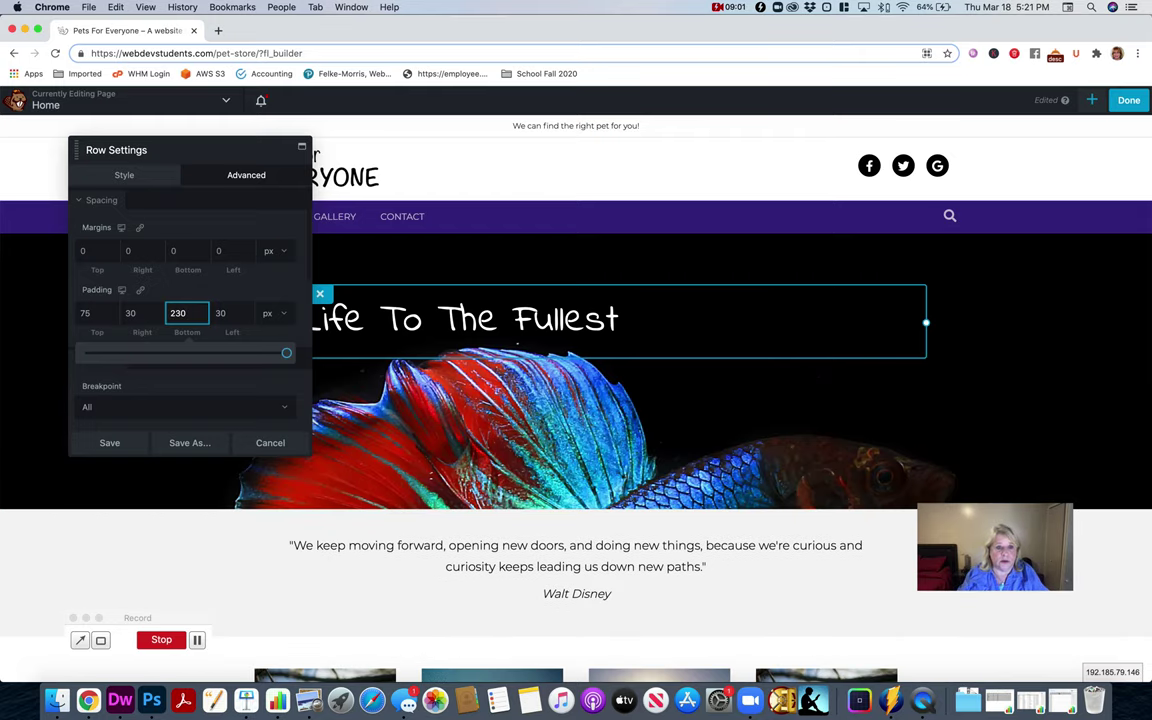
# Set the hero row's bottom padding to 300 px and save the row settings.
pyautogui.press('Left')
pyautogui.press('BackSpace')
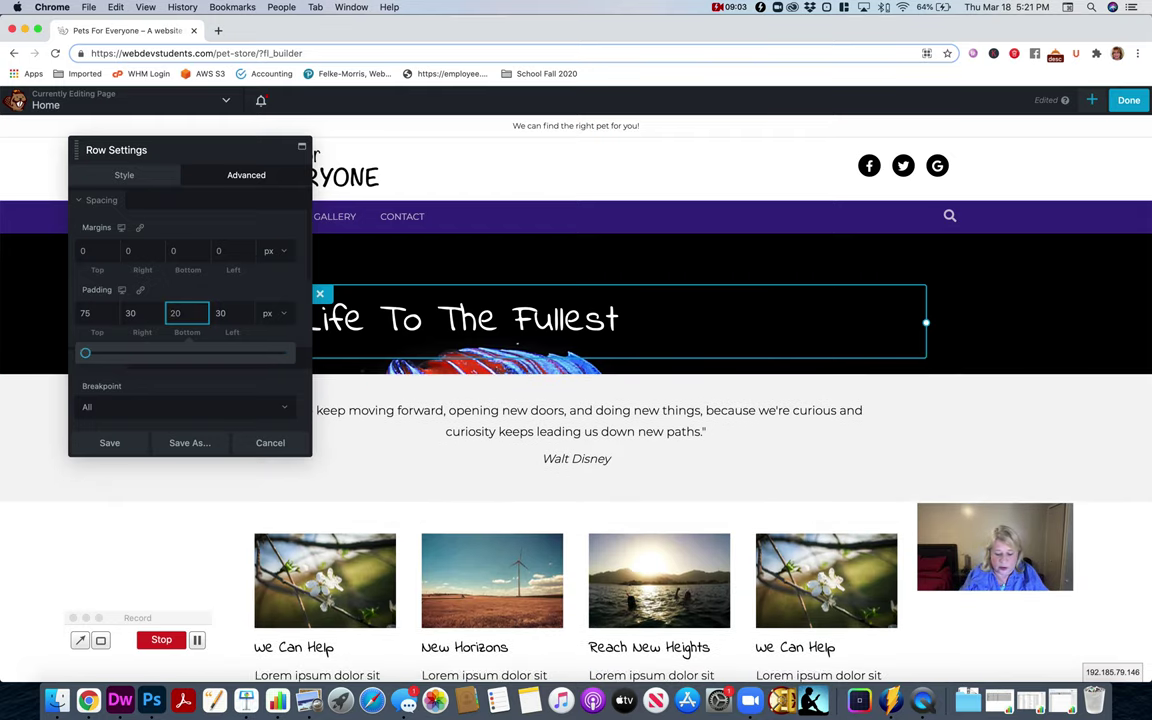
pyautogui.press('BackSpace')
pyautogui.write('300')
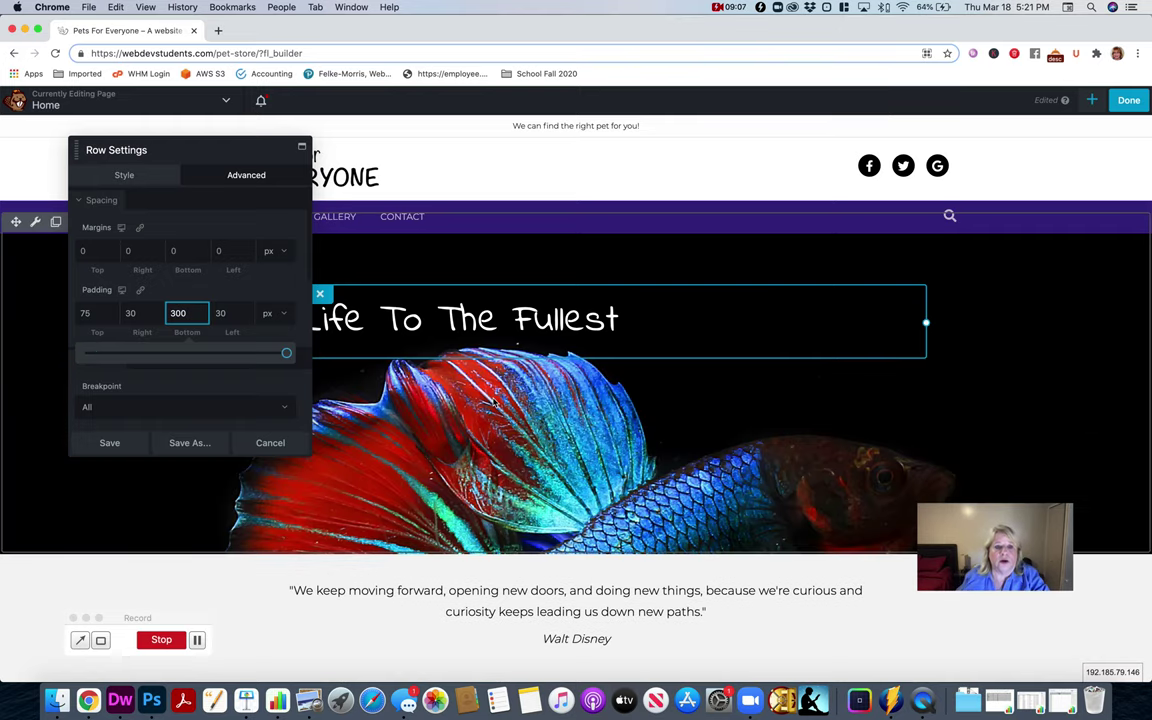
pyautogui.click(103, 445)
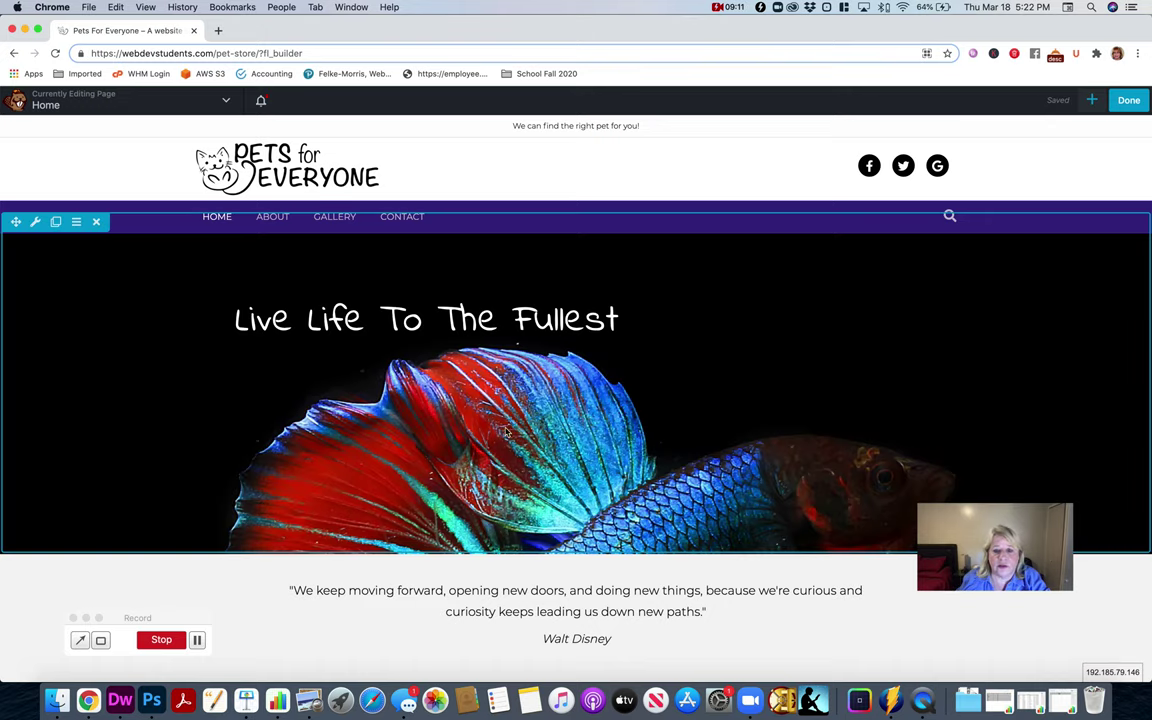
# Reopen the hero row's settings, set its bottom padding to 400 px and save.
pyautogui.click(33, 226)
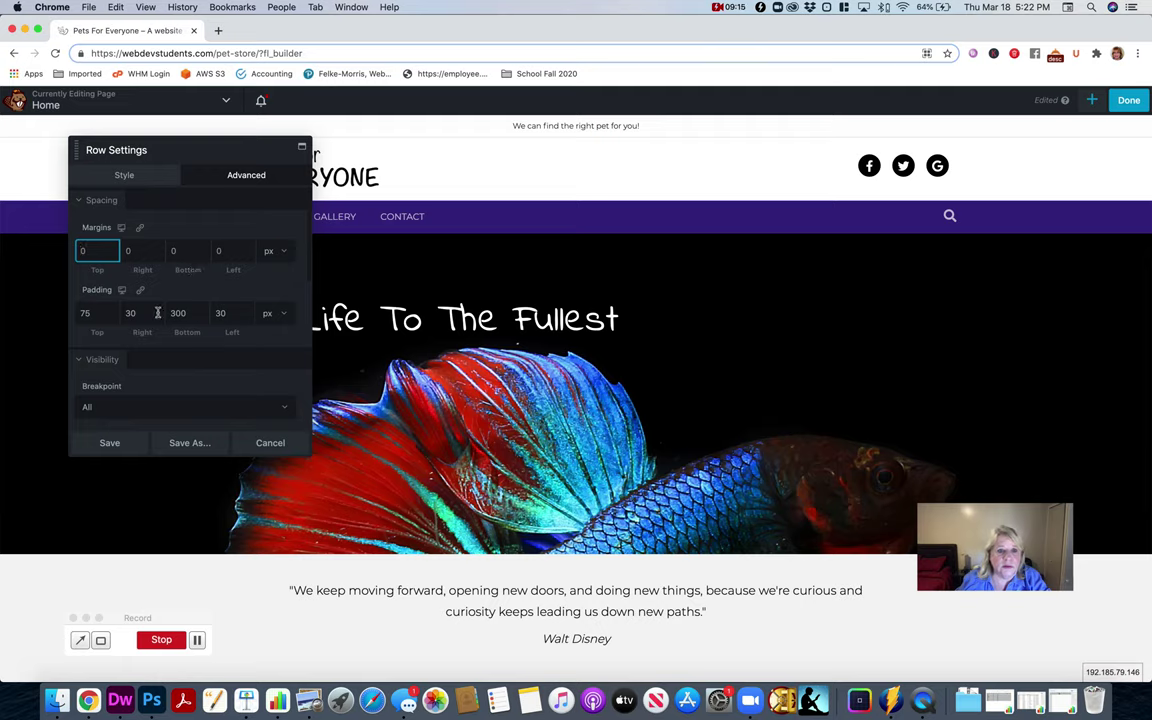
pyautogui.doubleClick(83, 313)
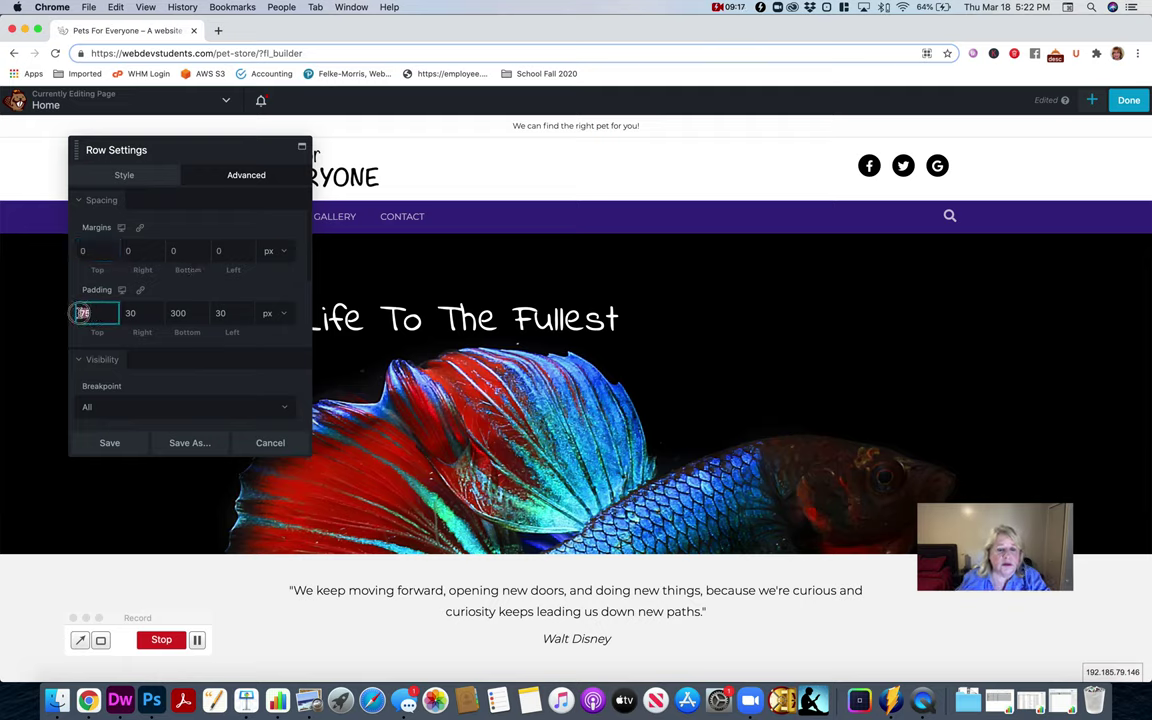
pyautogui.doubleClick(177, 313)
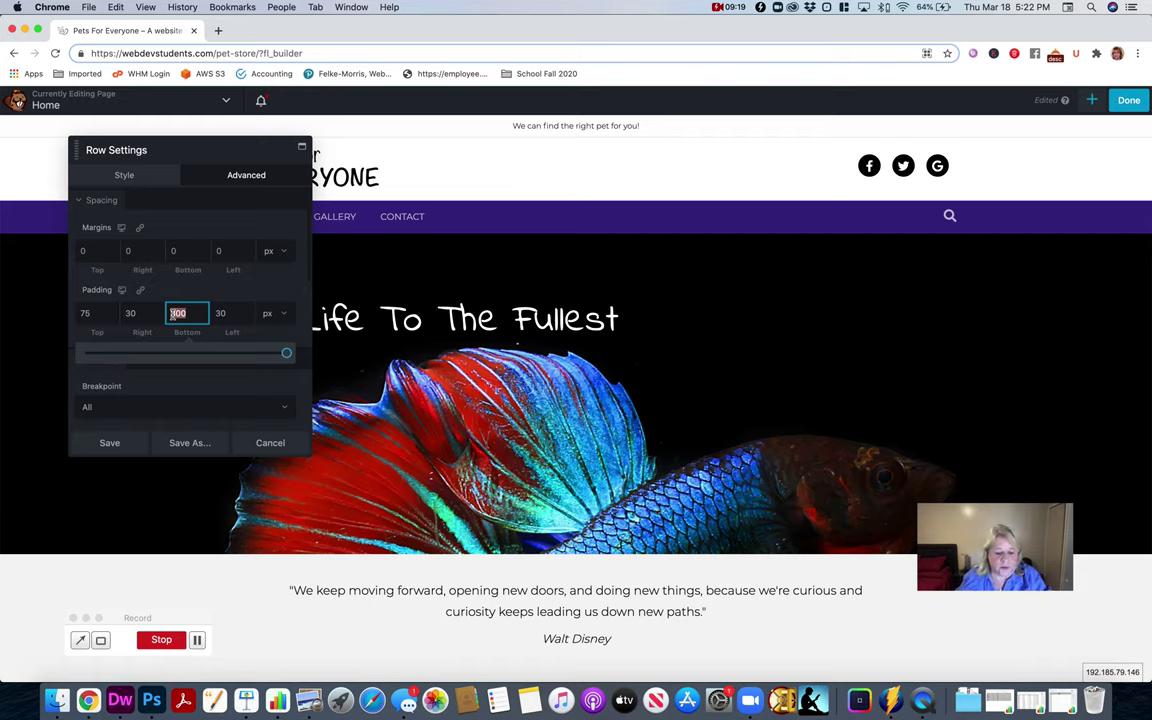
pyautogui.write('400')
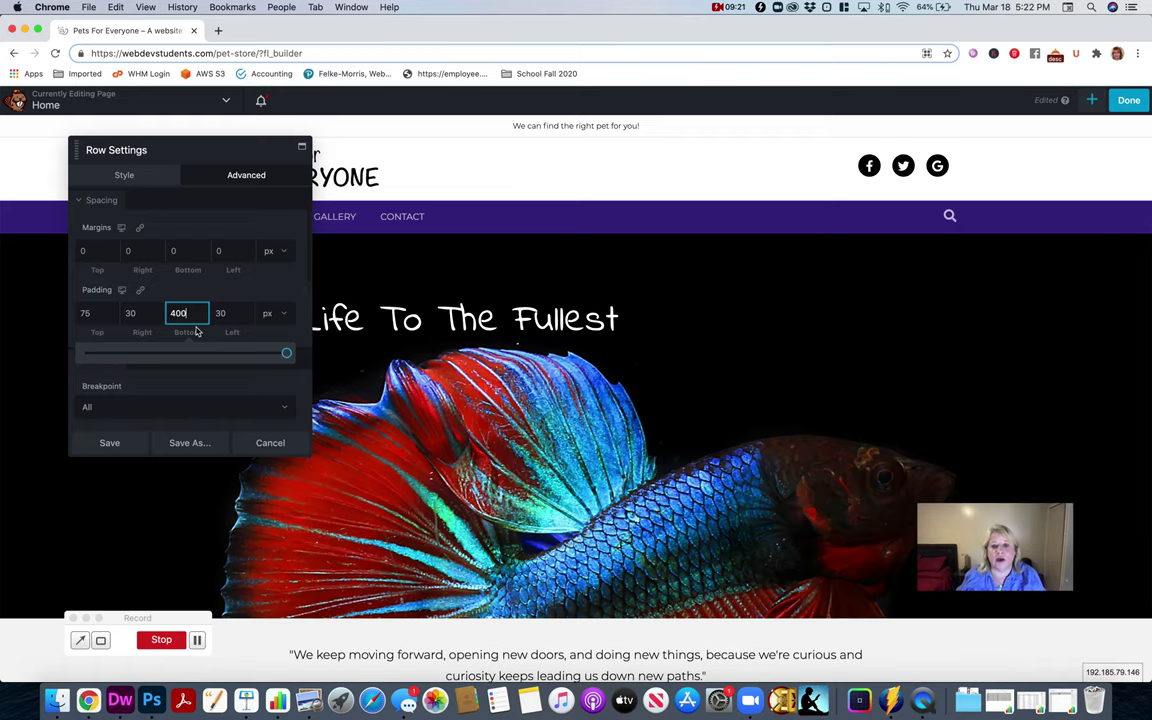
pyautogui.click(108, 443)
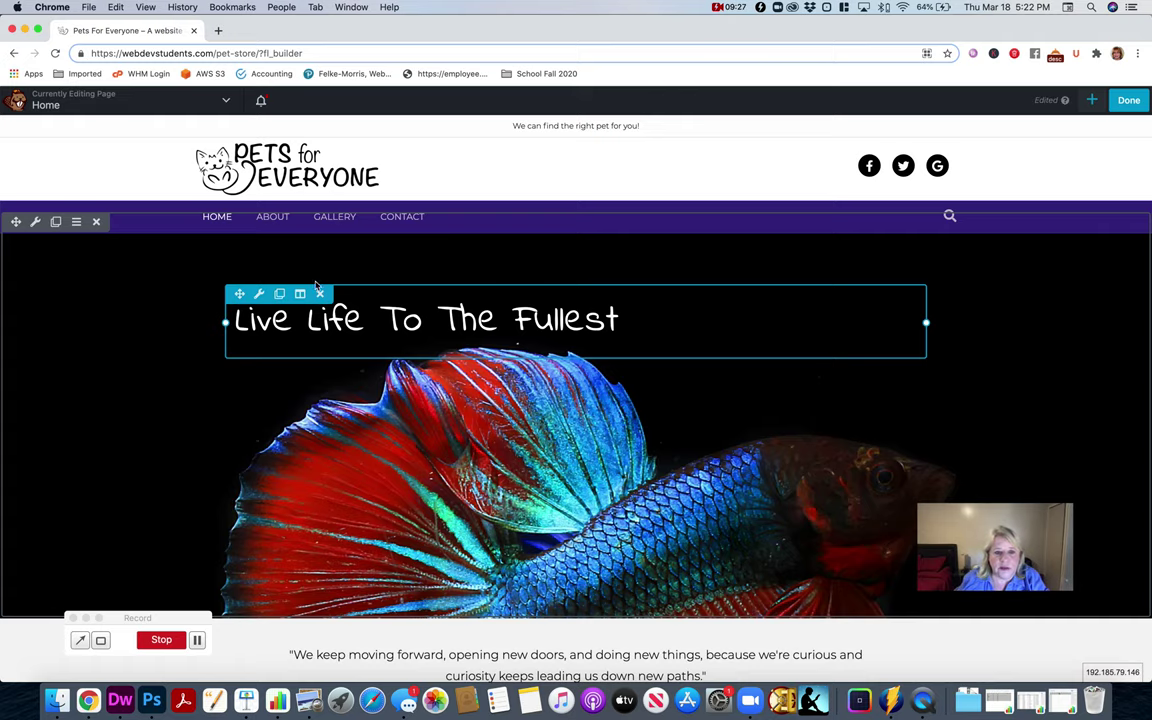
# Replace the hero heading text Live Life To The Fullest with "Pets for Everyone".
pyautogui.click(259, 293)
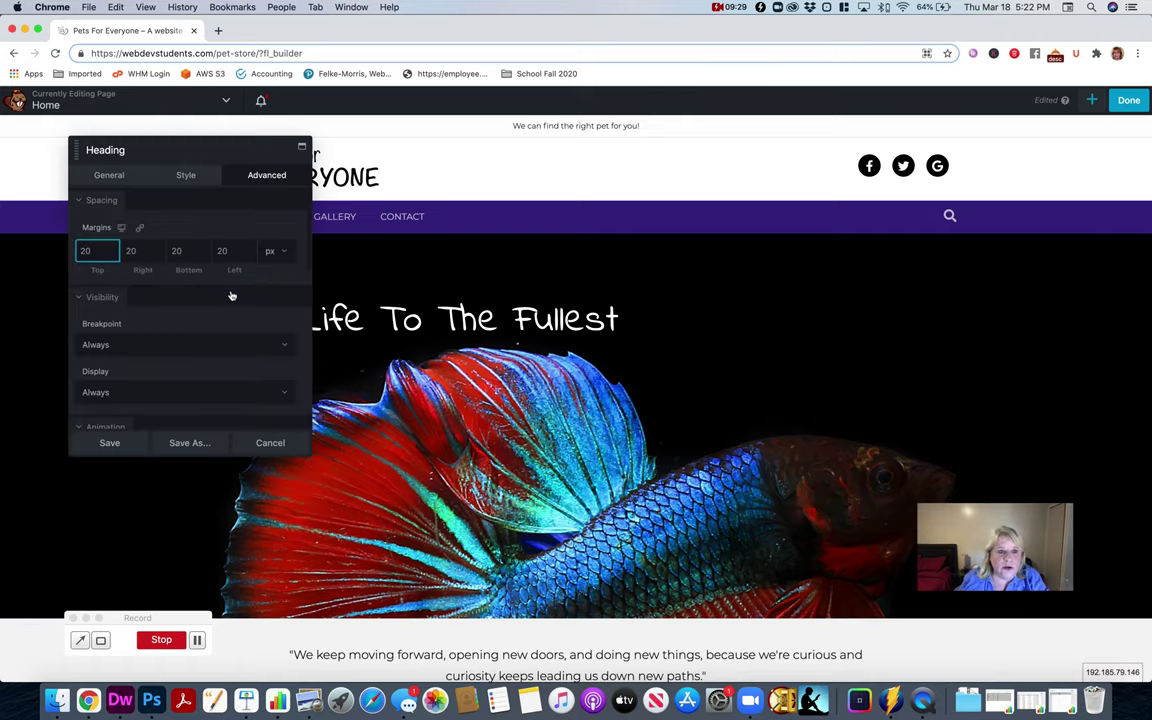
pyautogui.click(109, 175)
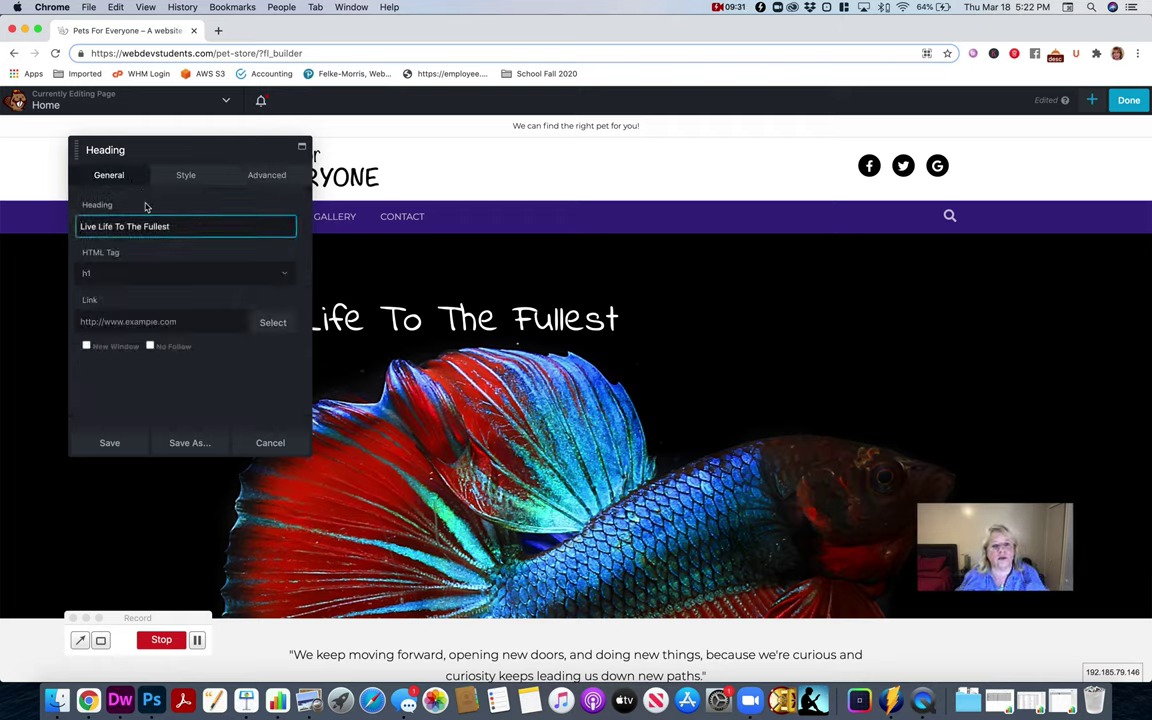
pyautogui.click(185, 175)
pyautogui.click(269, 176)
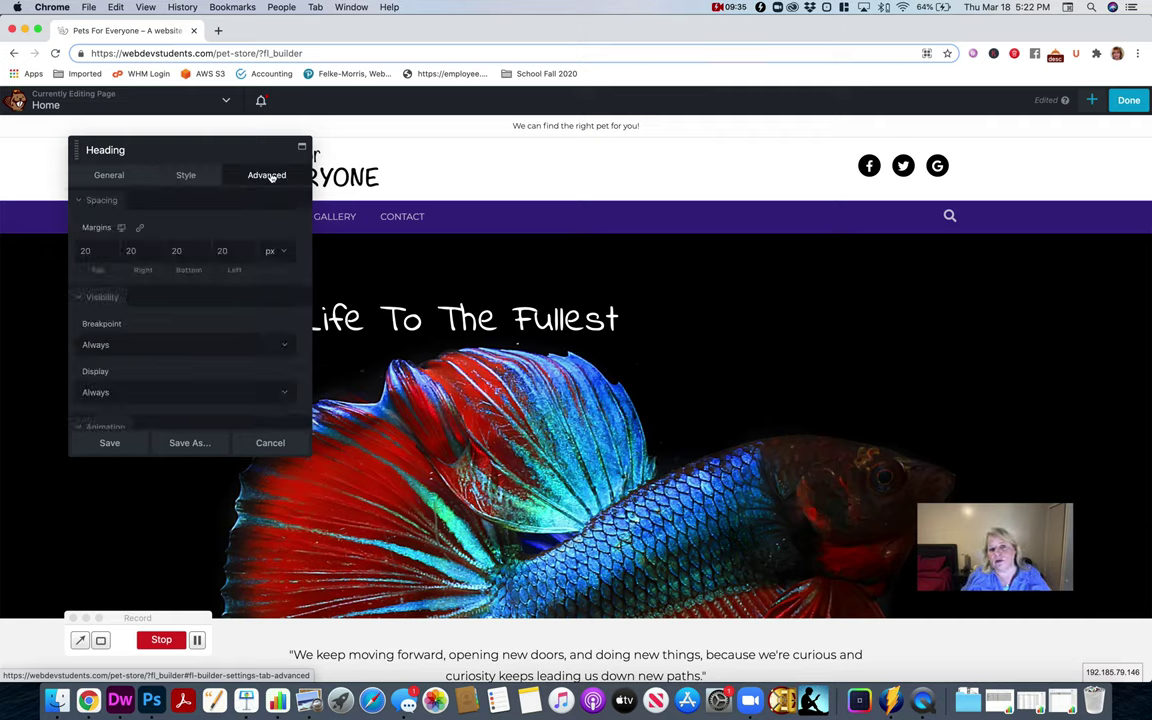
pyautogui.click(106, 175)
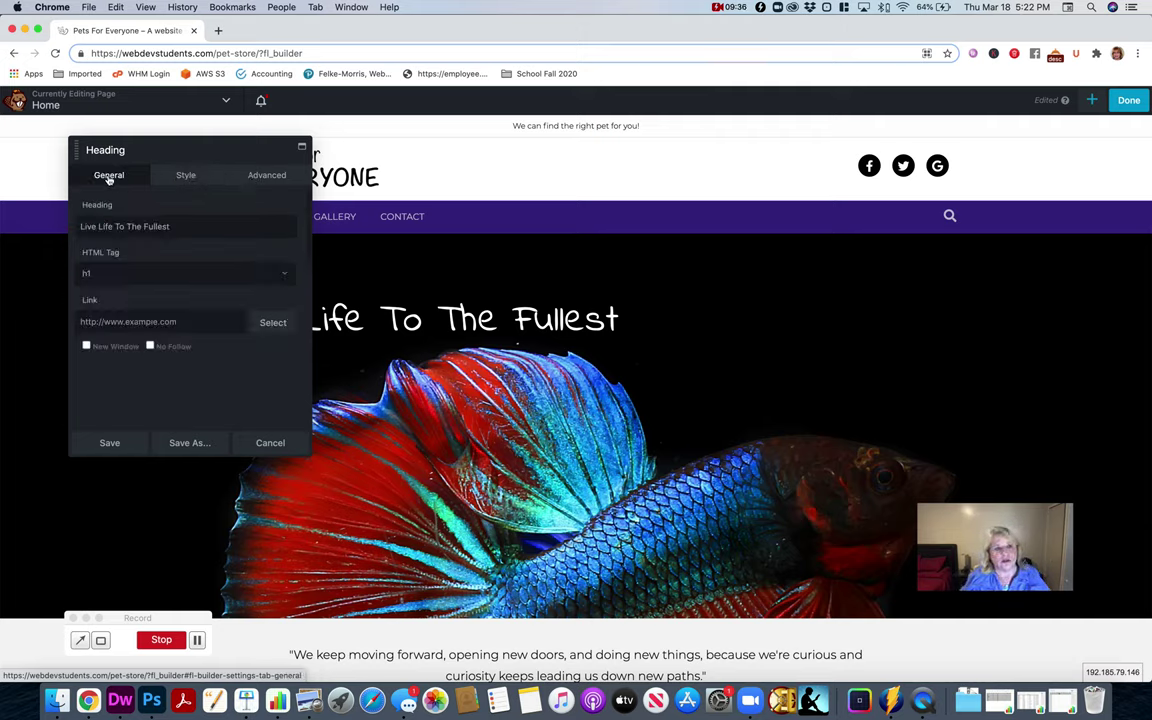
pyautogui.tripleClick(133, 227)
pyautogui.write('P')
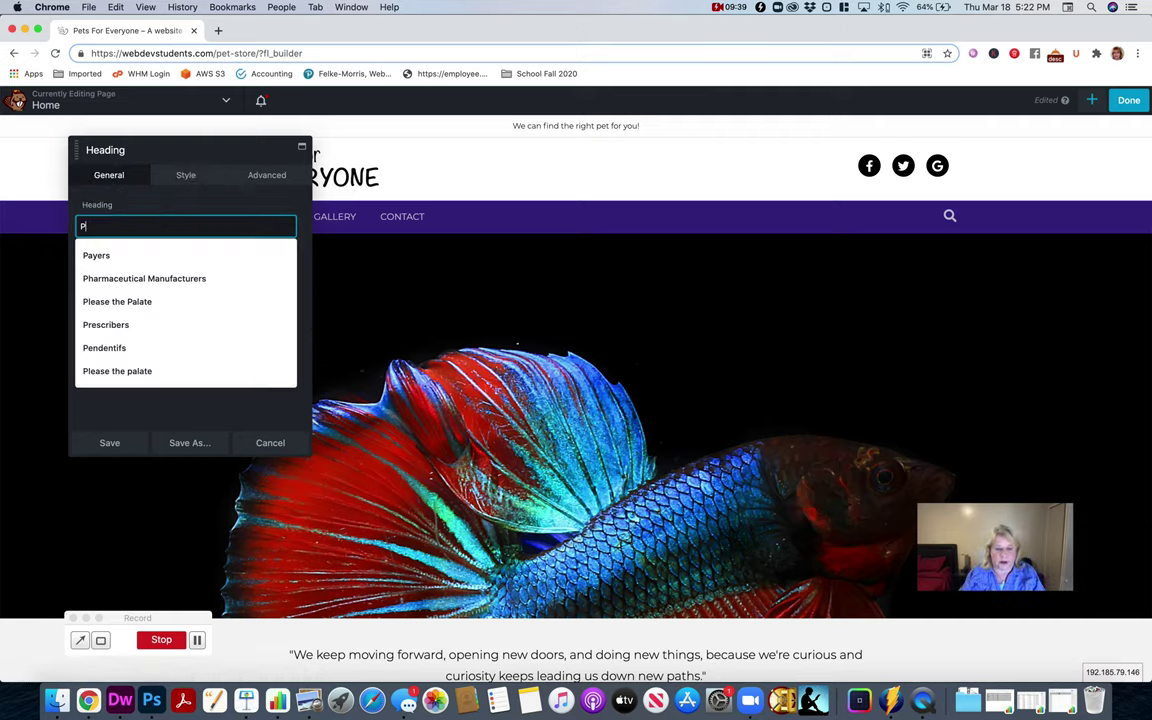
pyautogui.write('ets for Everyone')
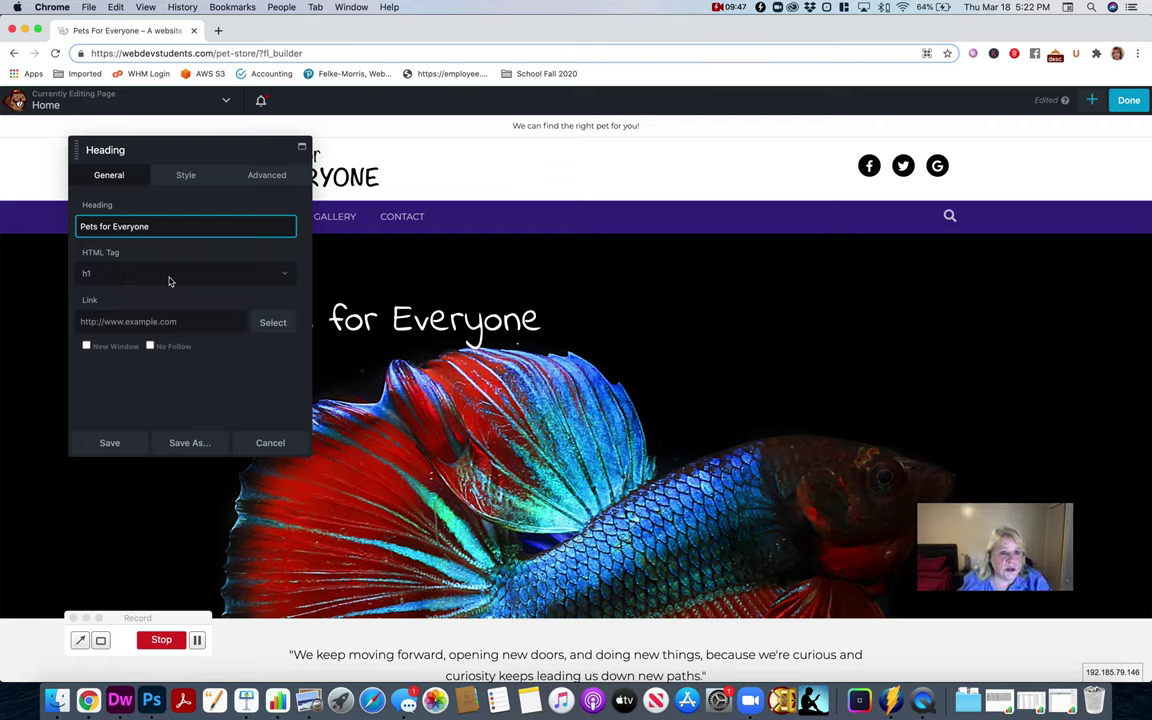
# Center-align the hero heading's text and save the heading settings.
pyautogui.click(186, 177)
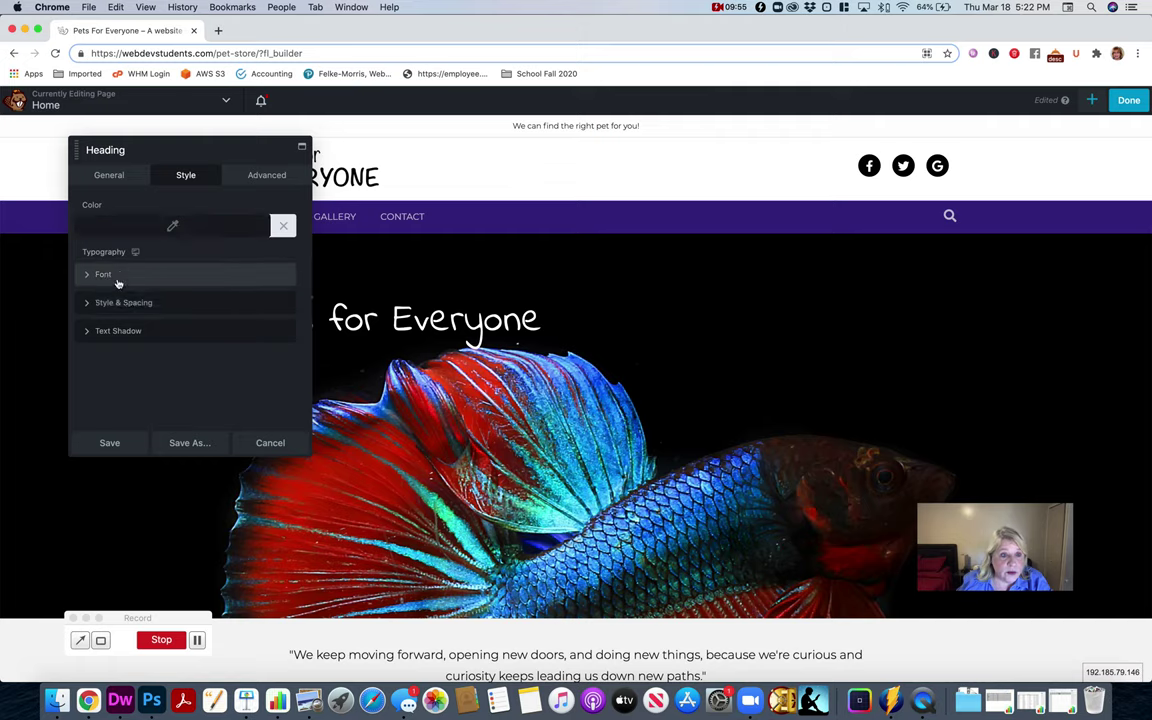
pyautogui.click(116, 280)
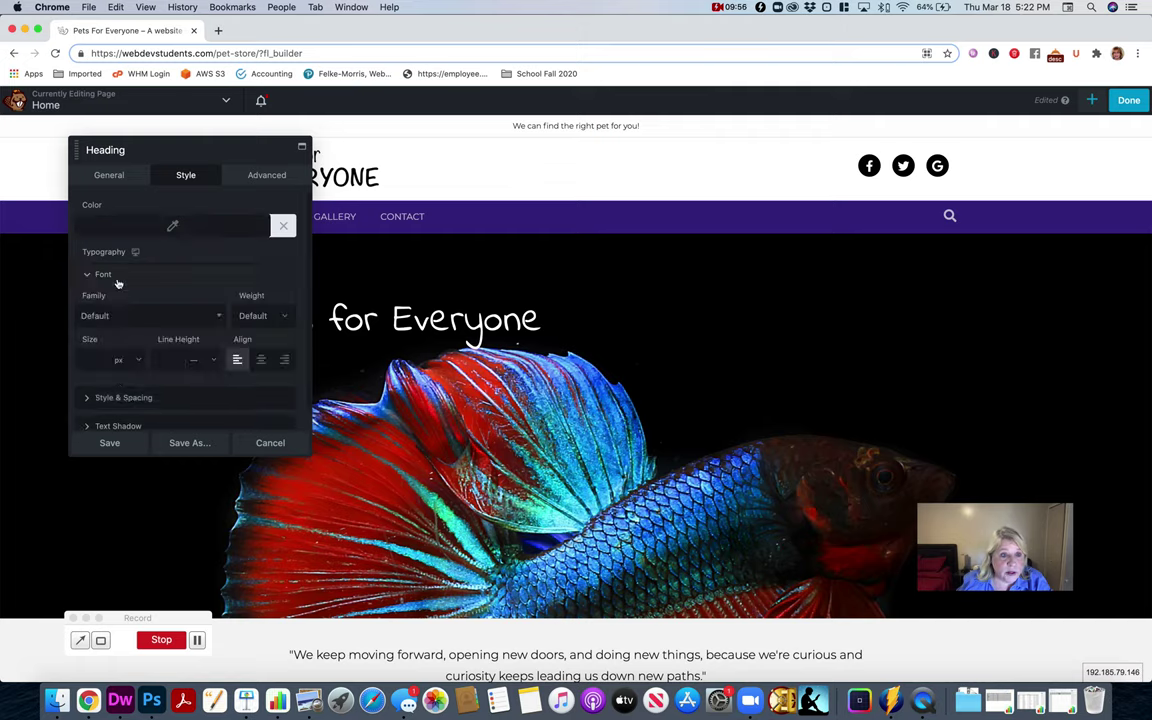
pyautogui.click(260, 360)
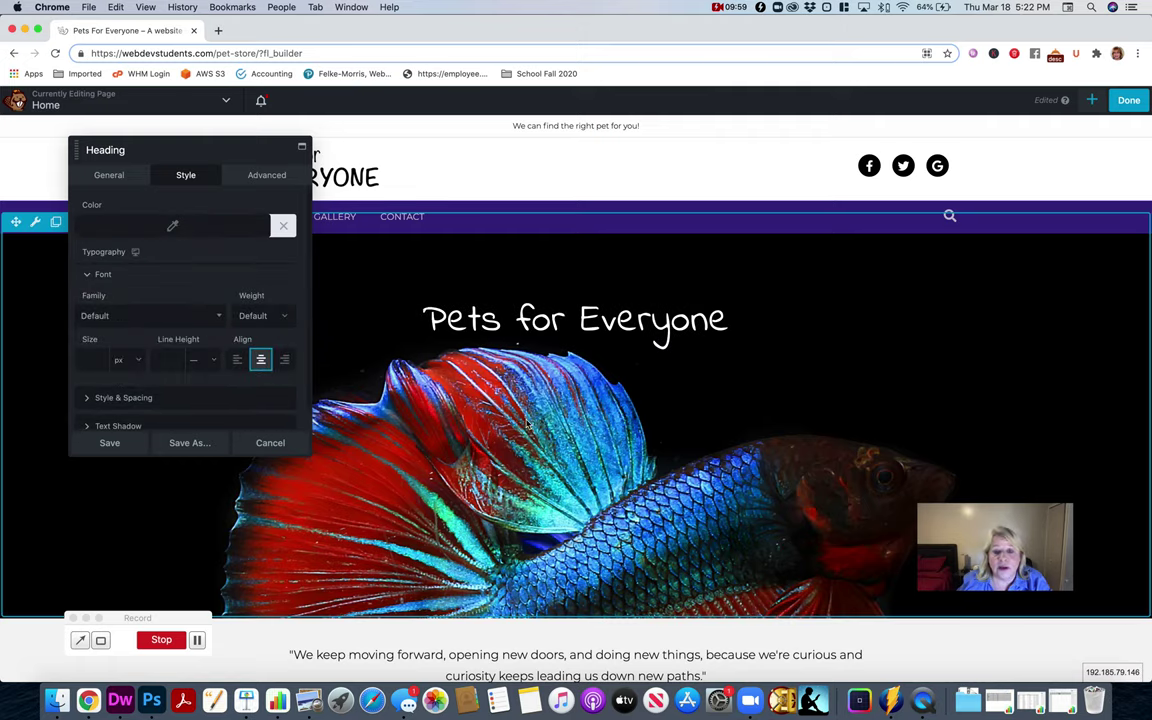
pyautogui.click(137, 443)
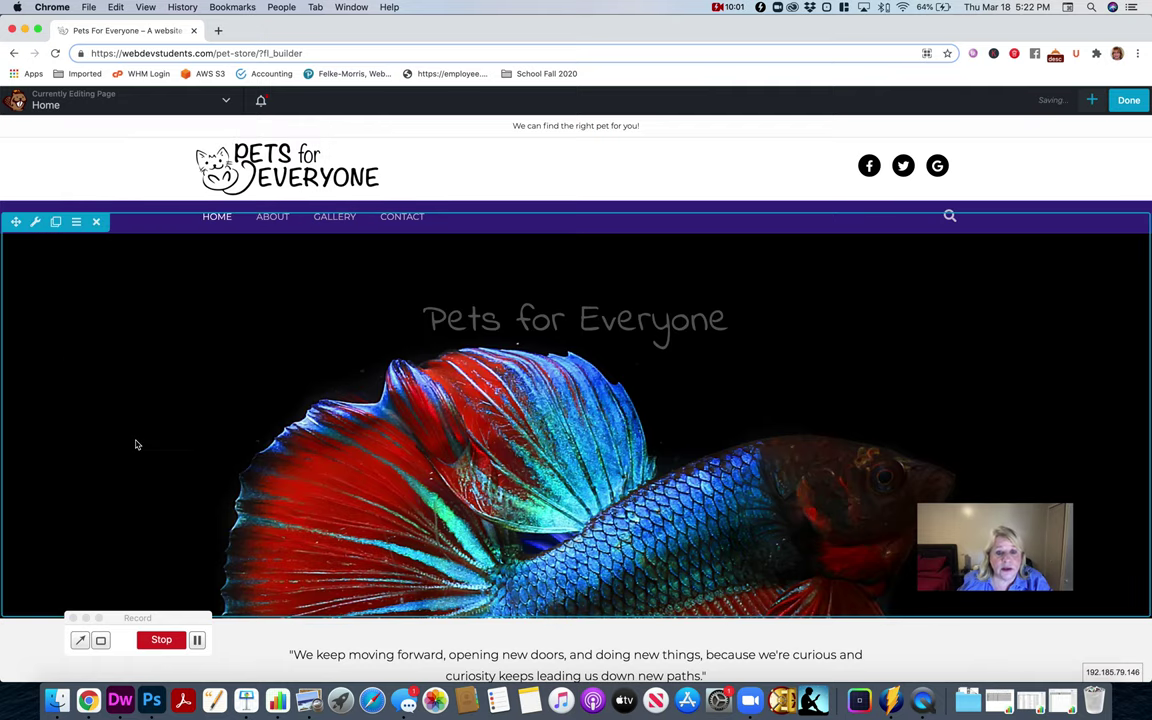
# Delete the whole row containing the Walt Disney quote below the hero image.
pyautogui.scroll(-2, 388, 468)
pyautogui.scroll(1, 405, 467)
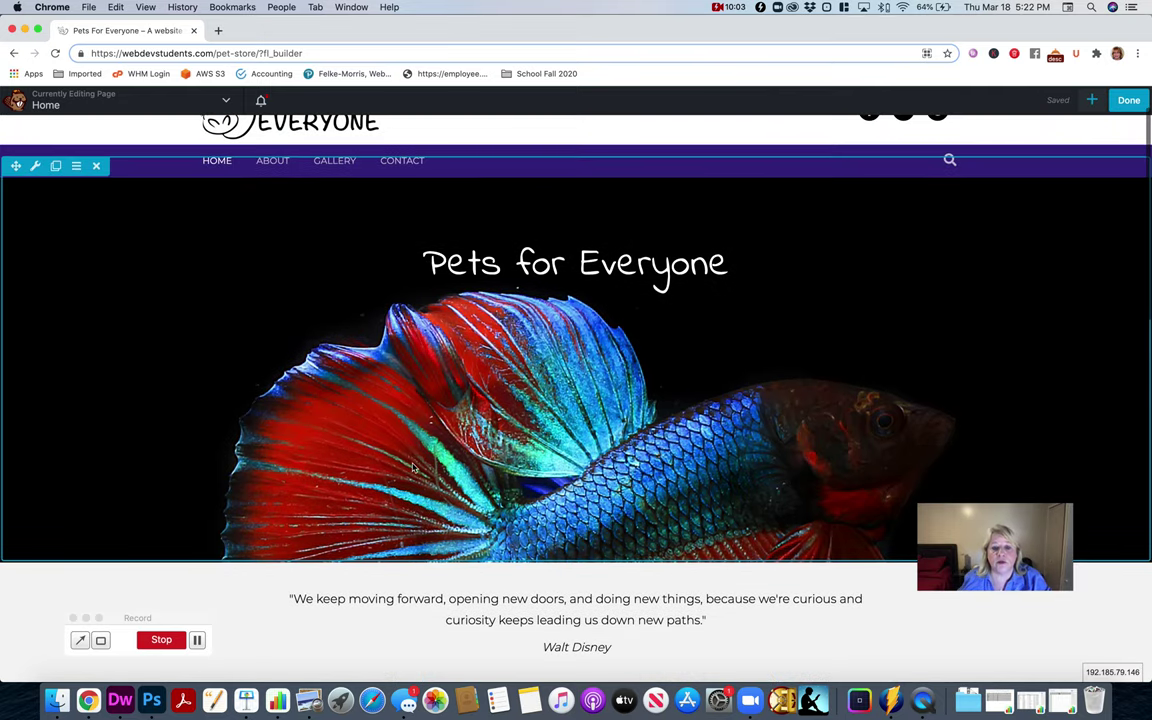
pyautogui.scroll(-2, 414, 467)
pyautogui.scroll(1, 415, 468)
pyautogui.scroll(-3, 417, 468)
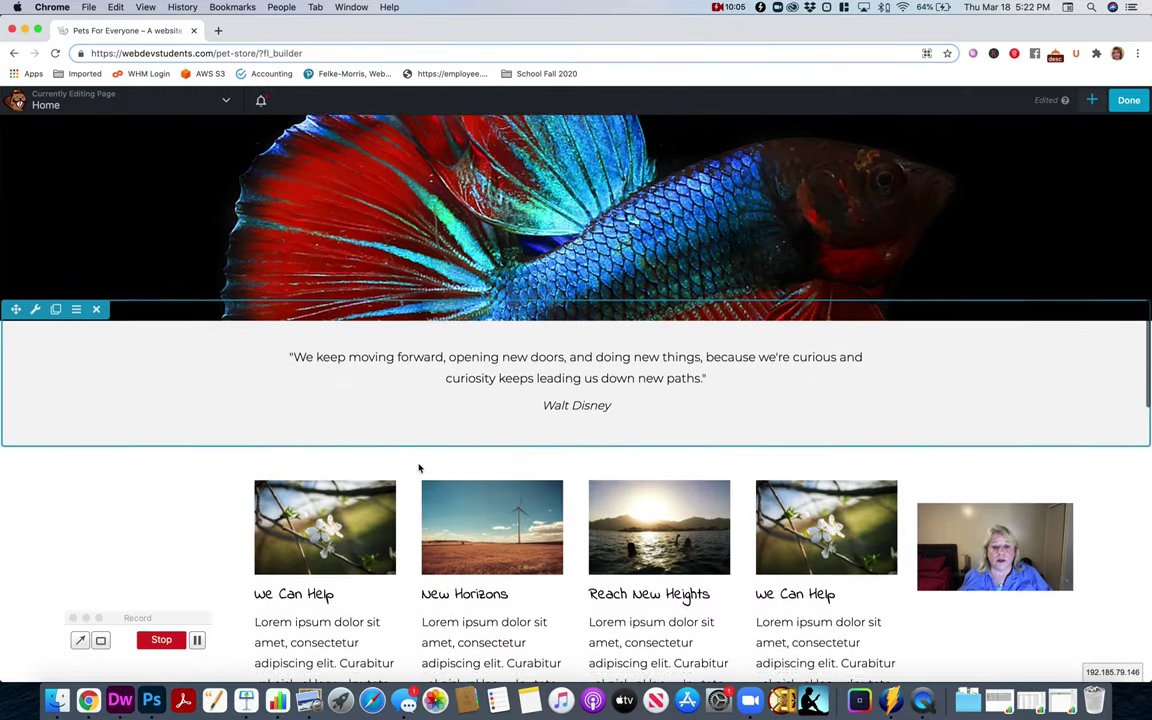
pyautogui.scroll(1, 419, 469)
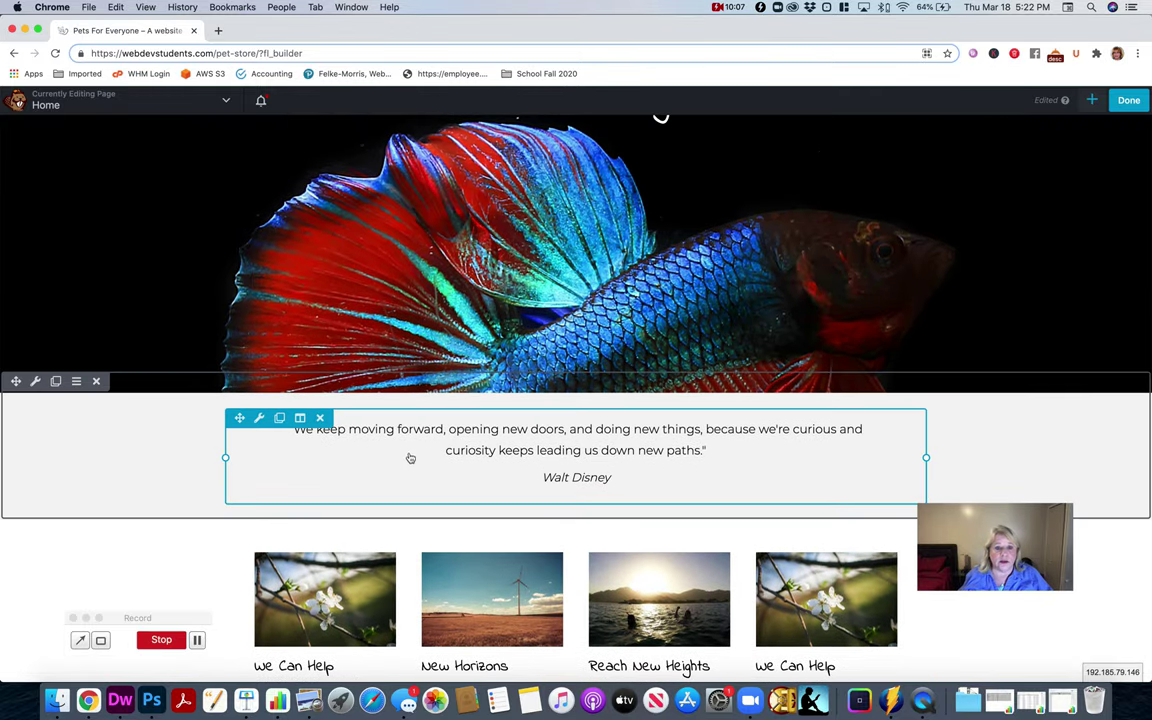
pyautogui.click(96, 381)
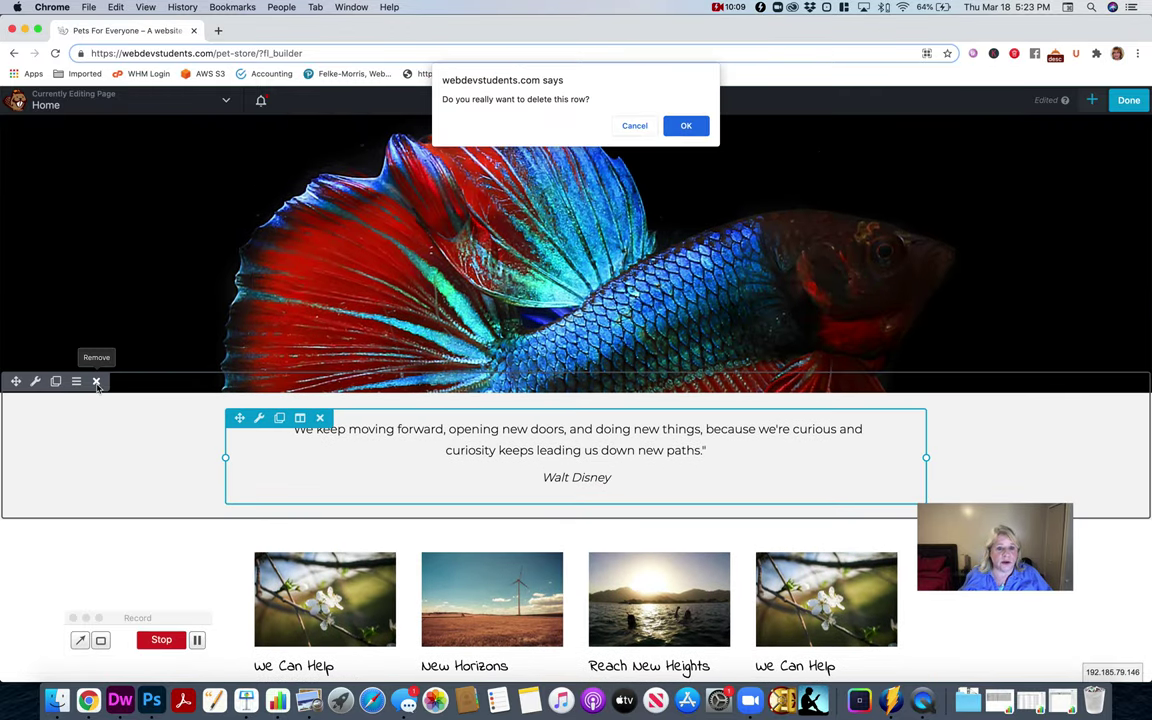
pyautogui.click(684, 126)
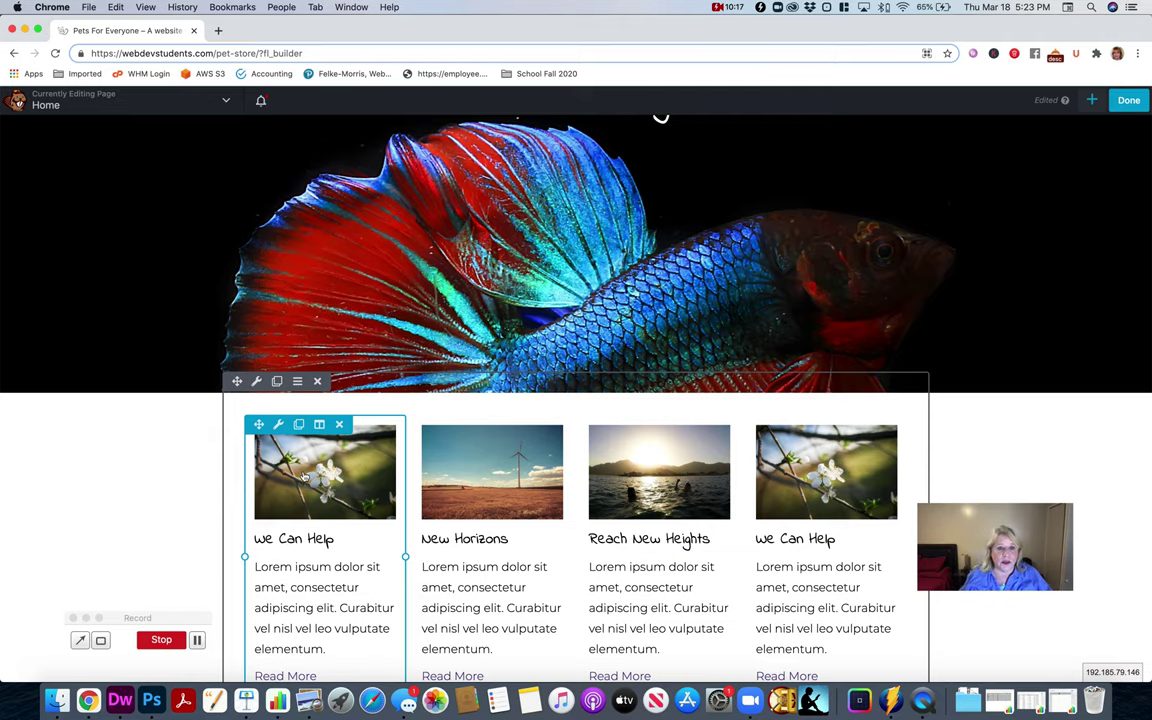
# Keep the four-column picture row at a fixed width and set that width to 1200 px.
pyautogui.scroll(5, 306, 487)
pyautogui.scroll(-2, 303, 485)
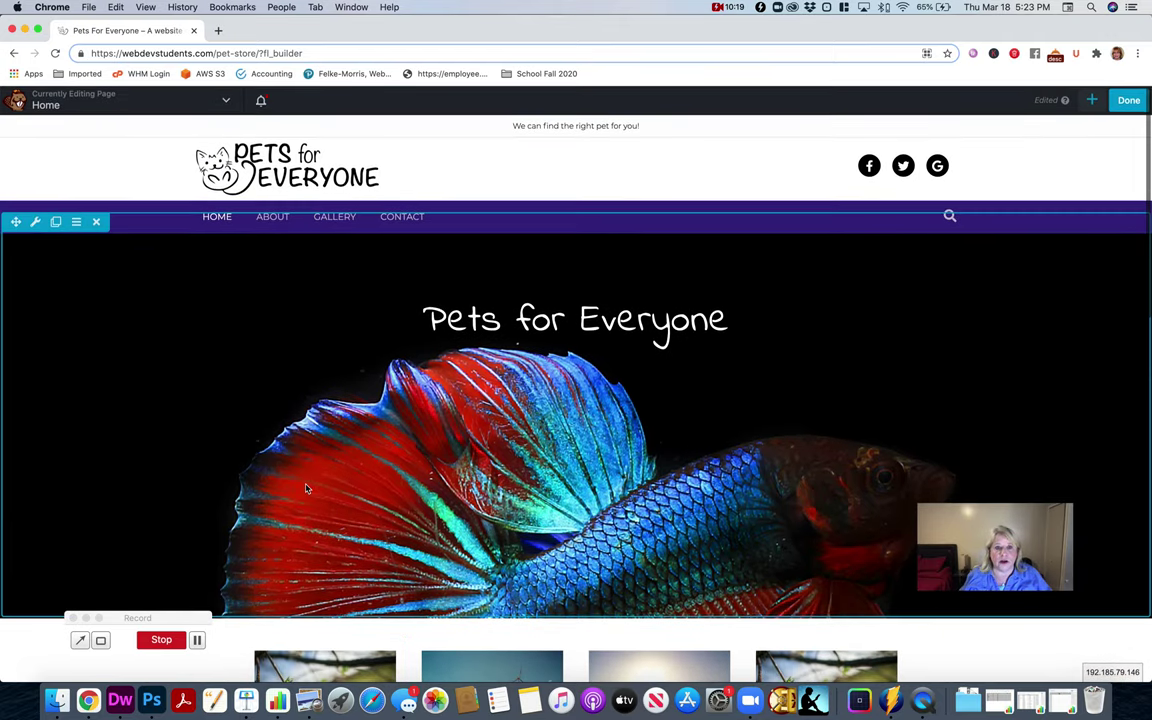
pyautogui.scroll(2, 262, 370)
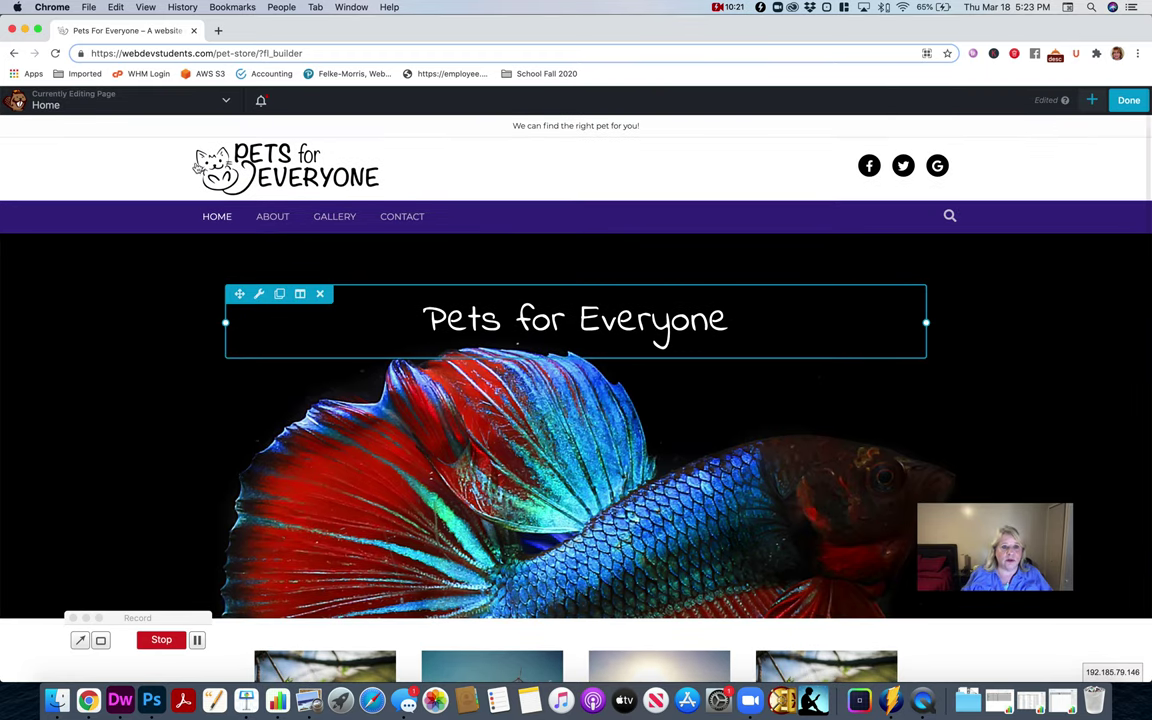
pyautogui.scroll(-5, 212, 559)
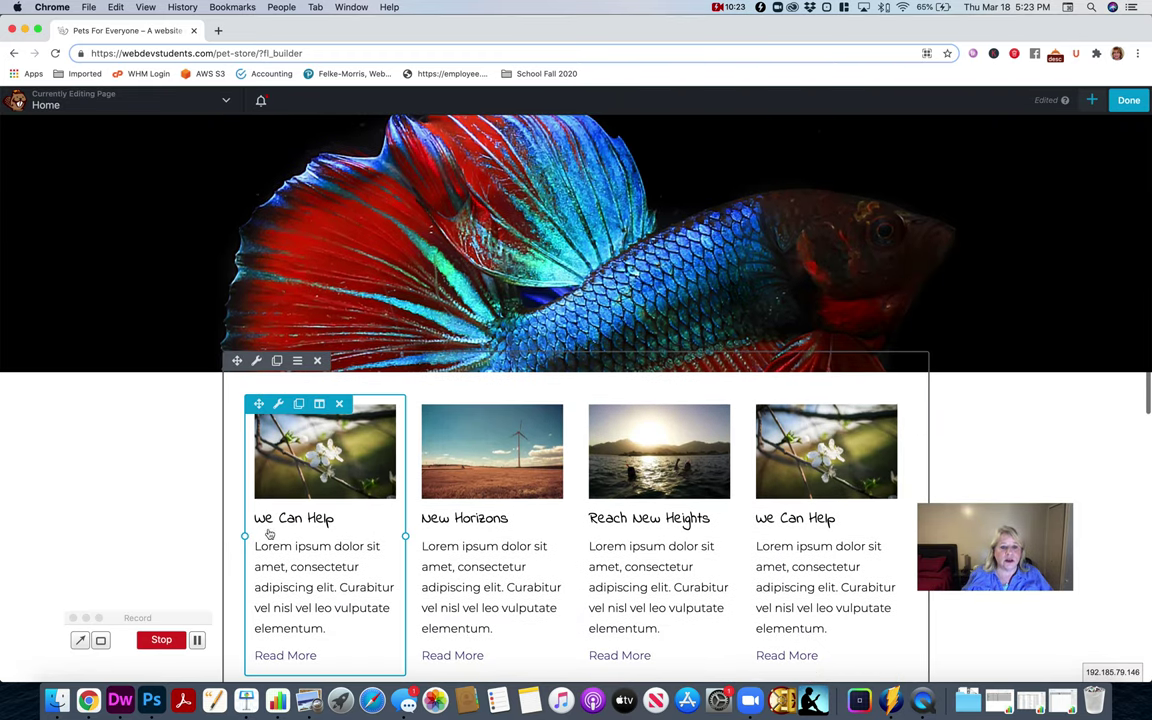
pyautogui.click(258, 363)
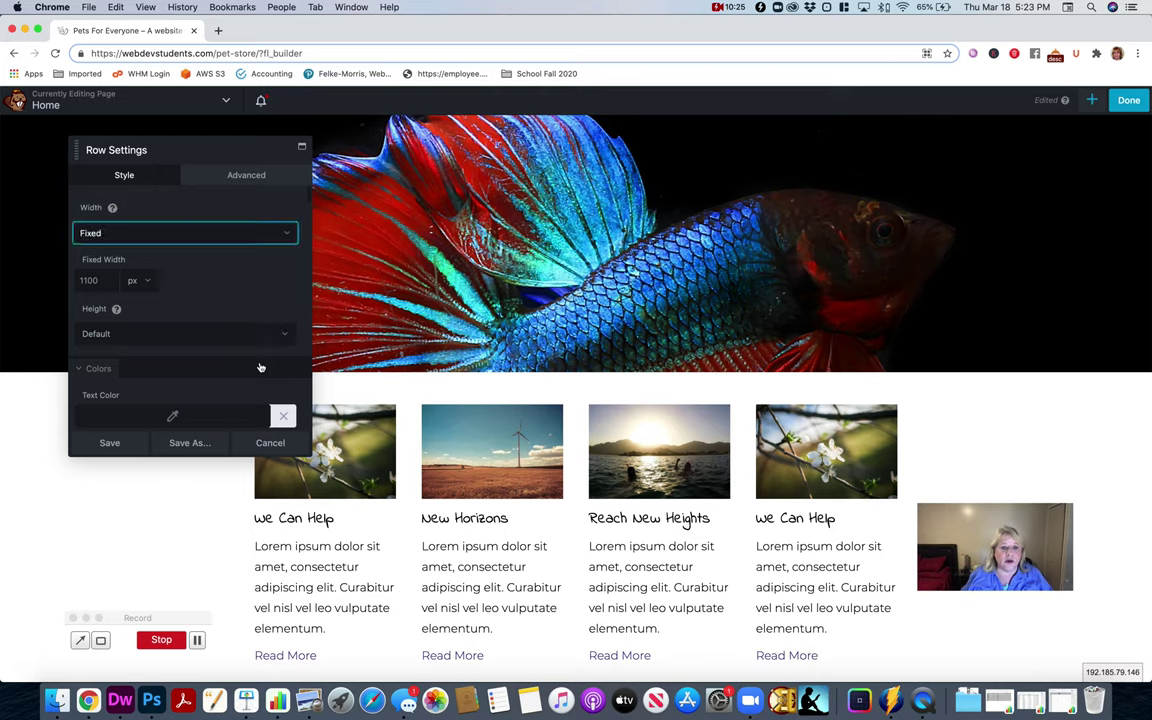
pyautogui.click(142, 240)
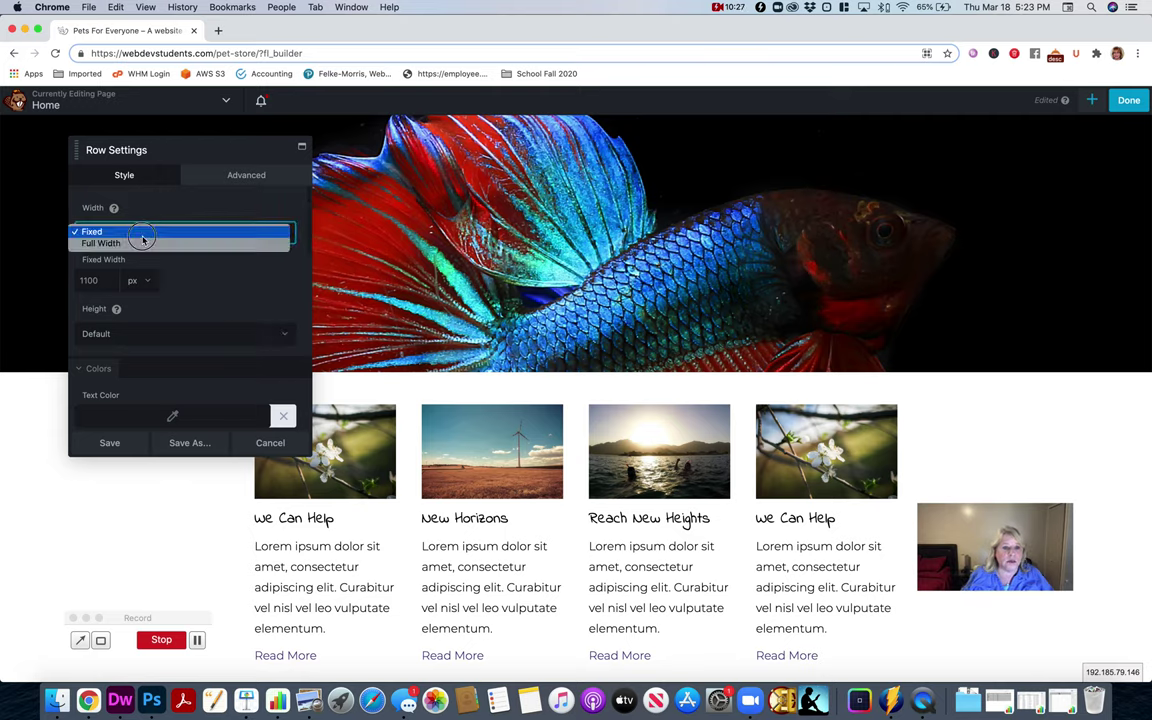
pyautogui.click(119, 232)
pyautogui.doubleClick(100, 280)
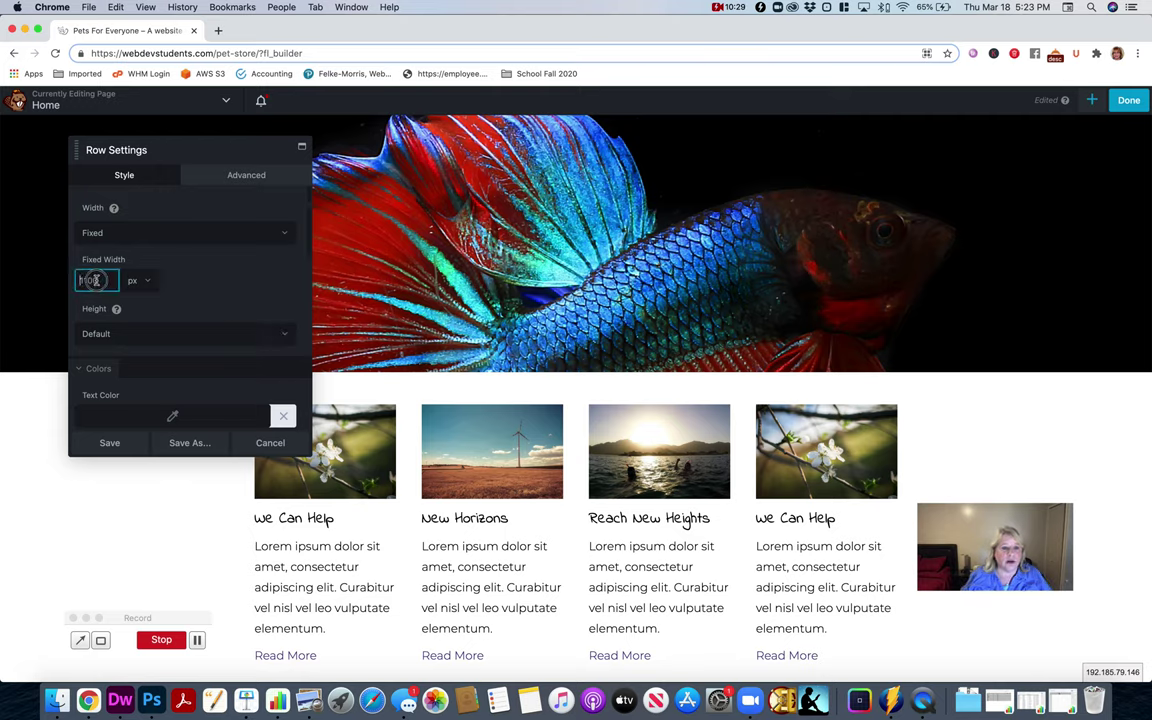
pyautogui.write('1200')
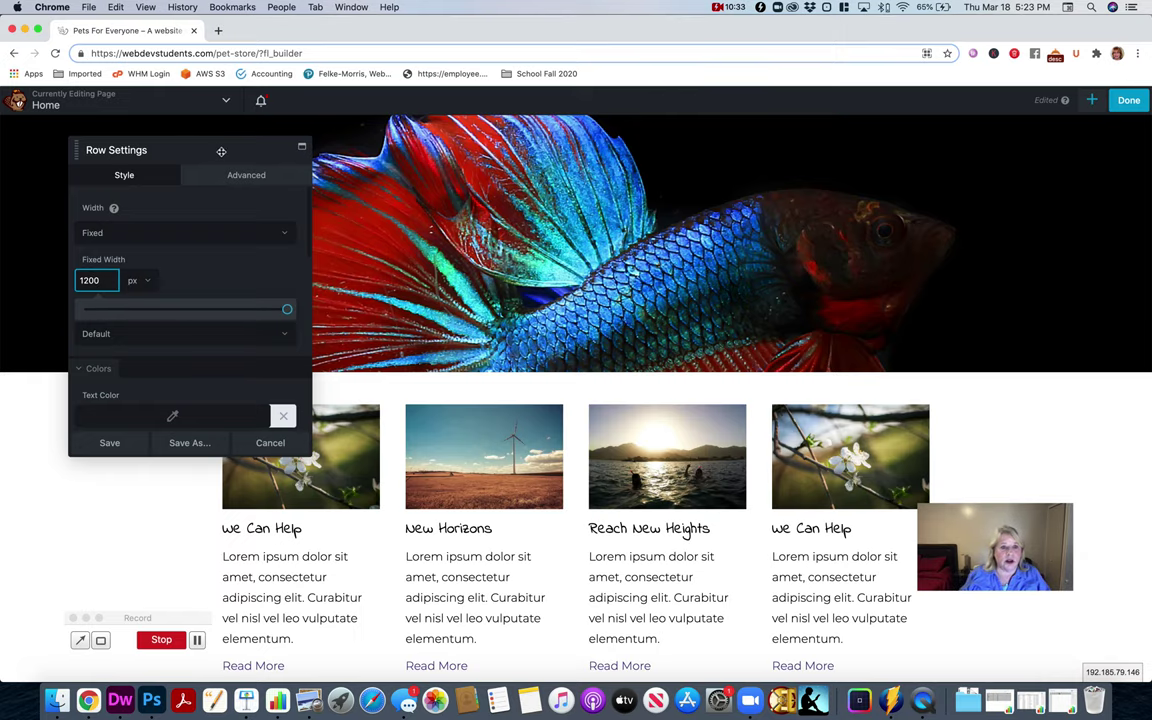
# Move the row settings window aside and examine how the four-column row lines up with the page header and hero image.
pyautogui.moveTo(221, 151); pyautogui.dragTo(135, 481)
pyautogui.scroll(5, 262, 441)
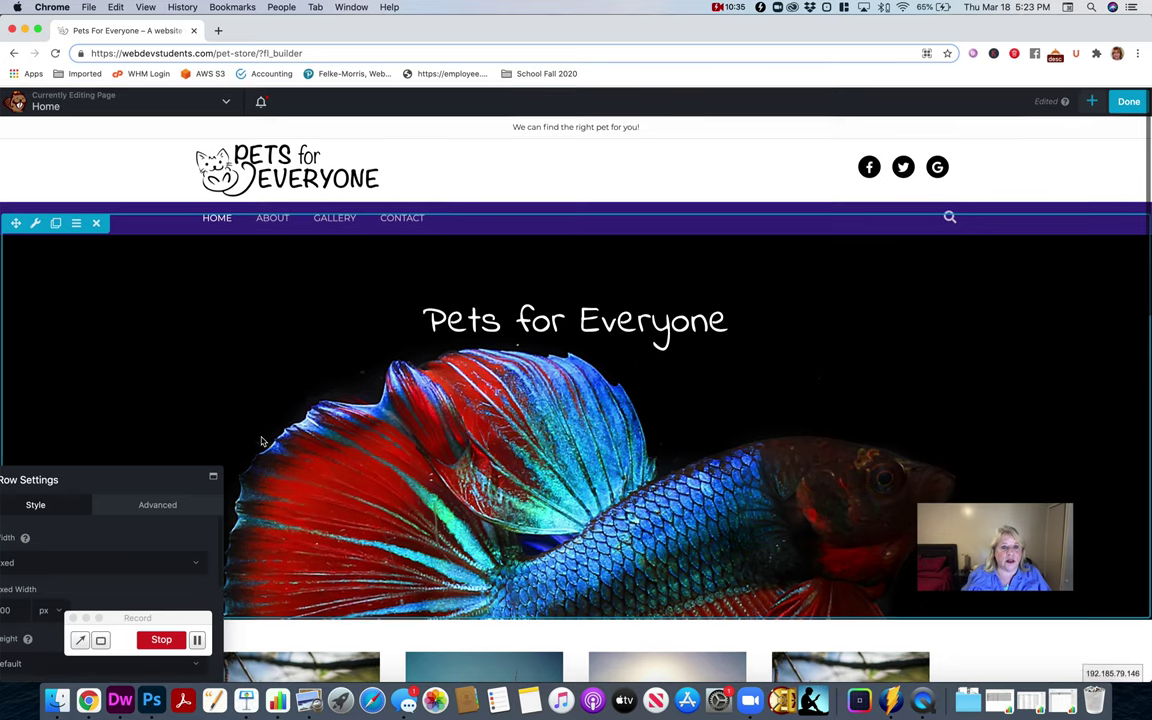
pyautogui.scroll(-5, 372, 614)
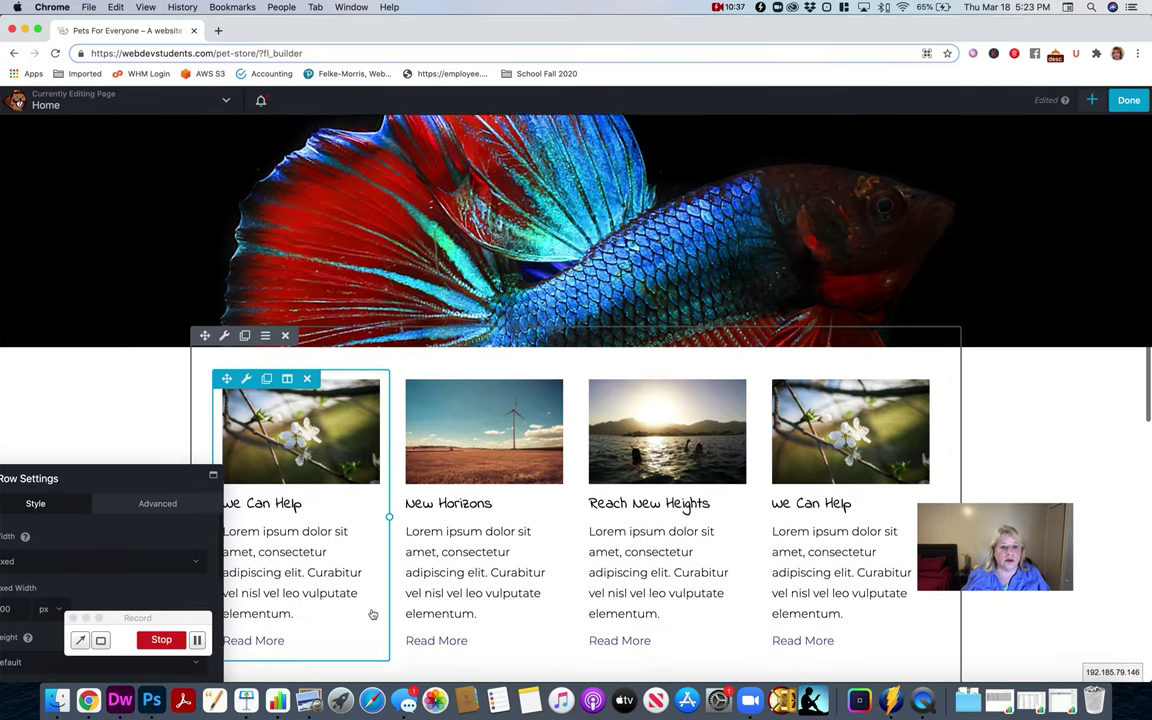
pyautogui.scroll(-3, 139, 526)
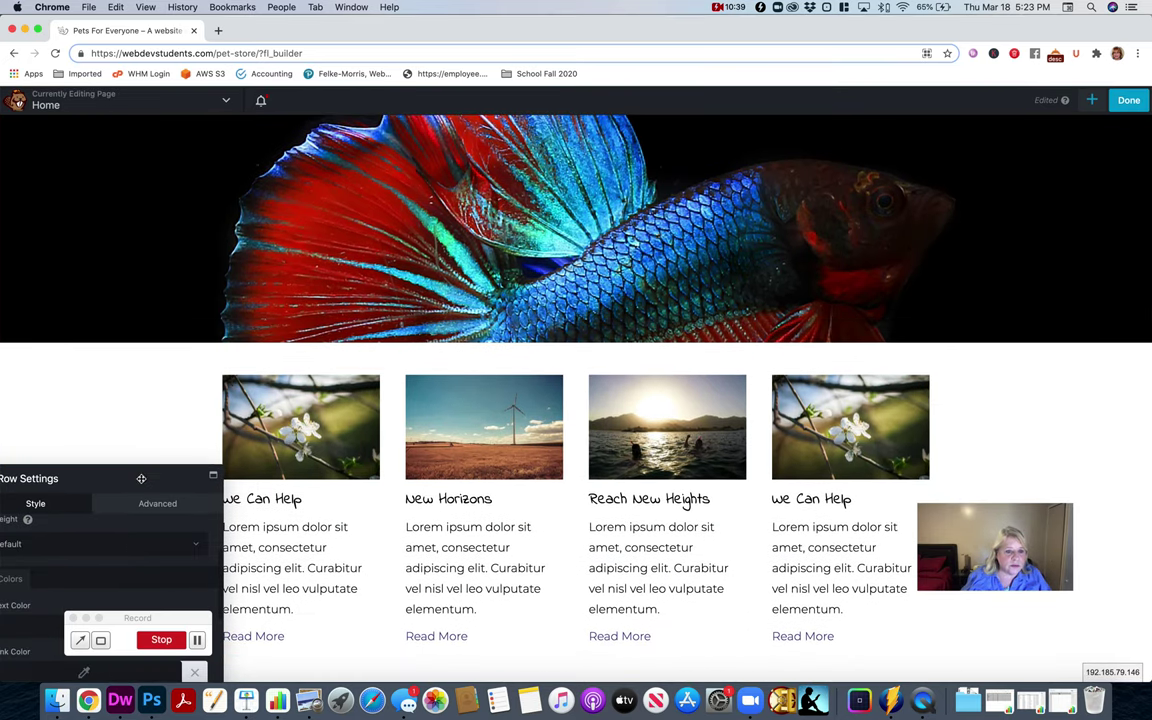
pyautogui.moveTo(141, 478); pyautogui.dragTo(185, 332)
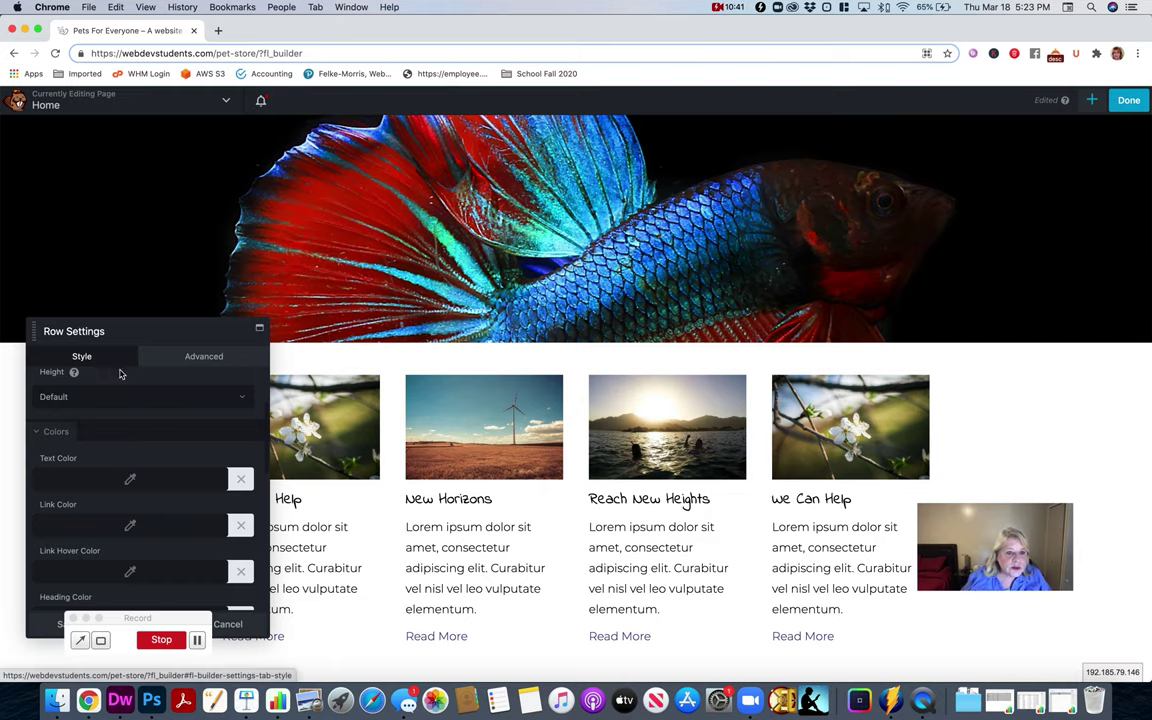
pyautogui.scroll(3, 135, 395)
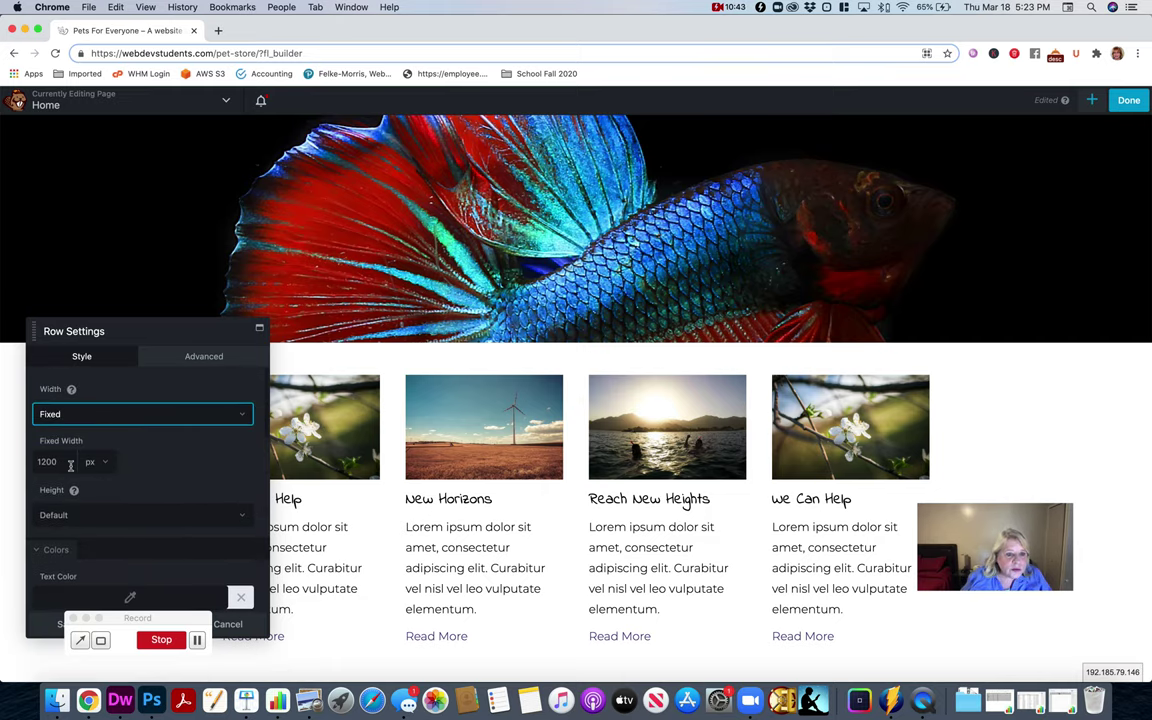
# Set the four-column picture row's fixed width to 1250 px and move its settings window clear of the row.
pyautogui.click(71, 463)
pyautogui.press('BackSpace')
pyautogui.press('BackSpace')
pyautogui.write('50')
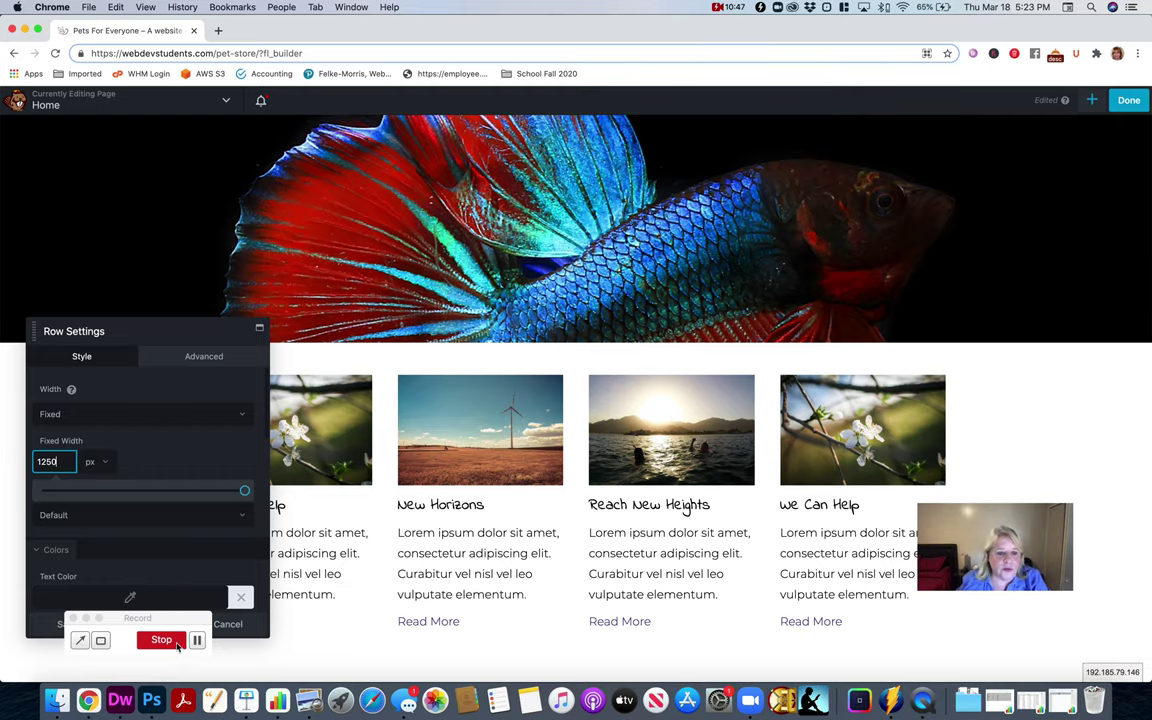
pyautogui.moveTo(228, 342); pyautogui.dragTo(1020, 174)
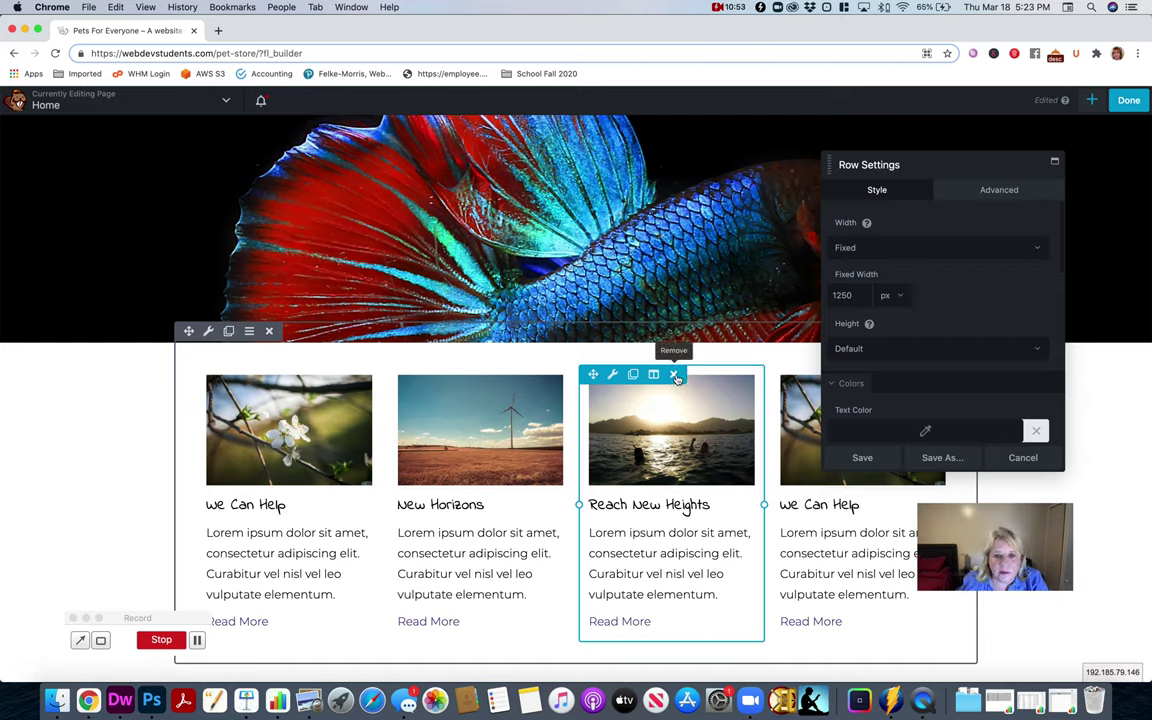
# Remove the Reach New Heights callout along with its emptied column, and save the row settings.
pyautogui.click(674, 375)
pyautogui.click(686, 126)
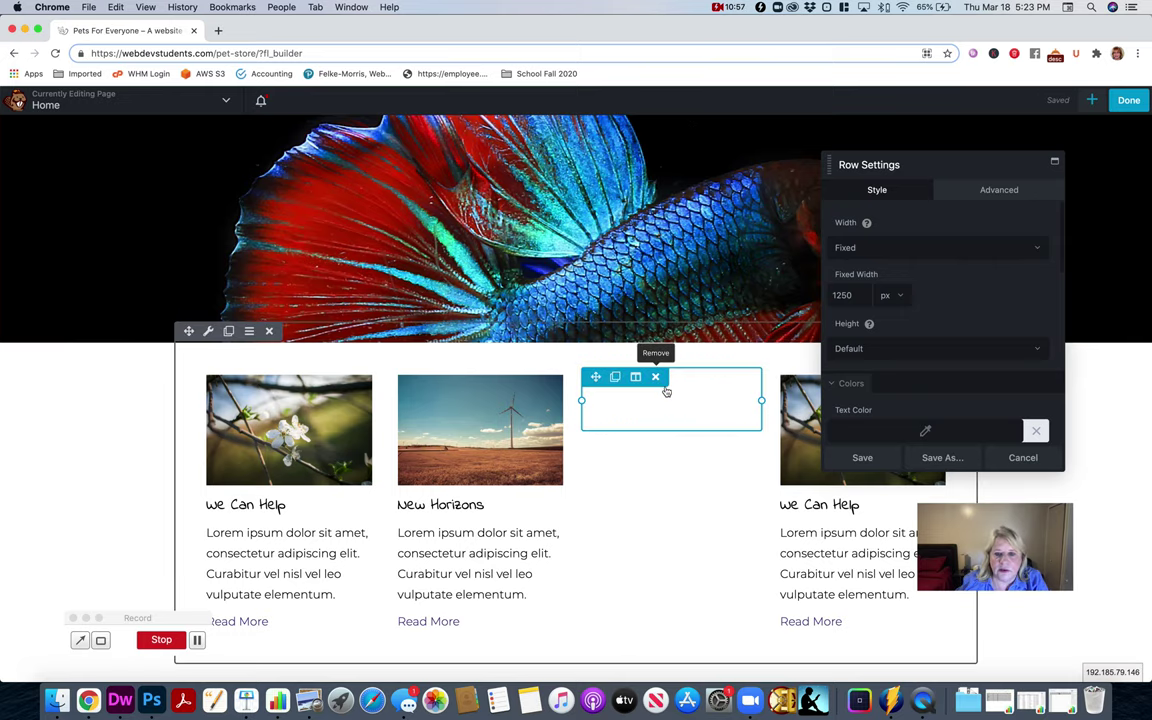
pyautogui.click(657, 378)
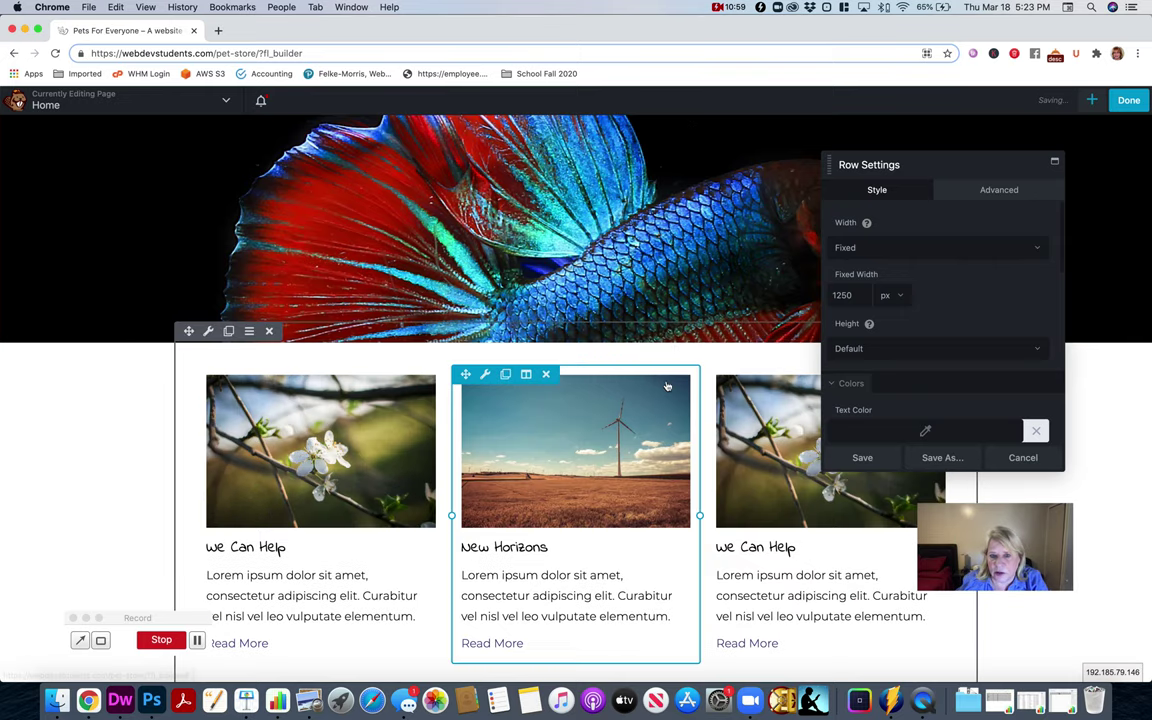
pyautogui.click(866, 460)
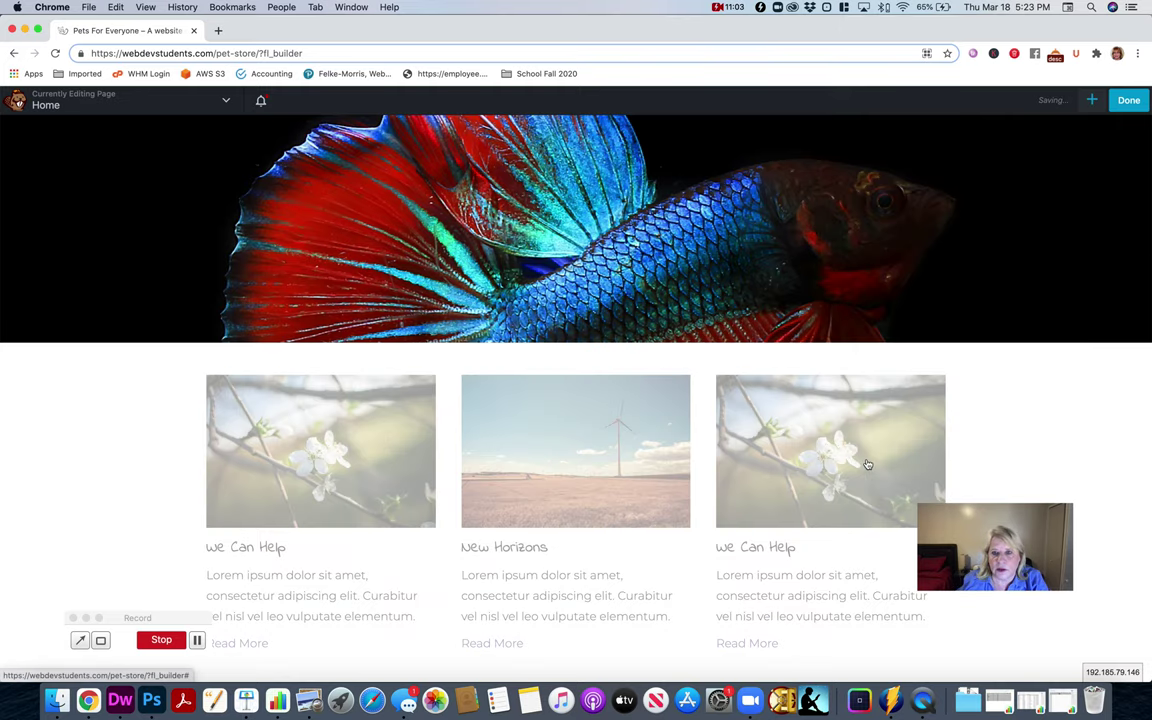
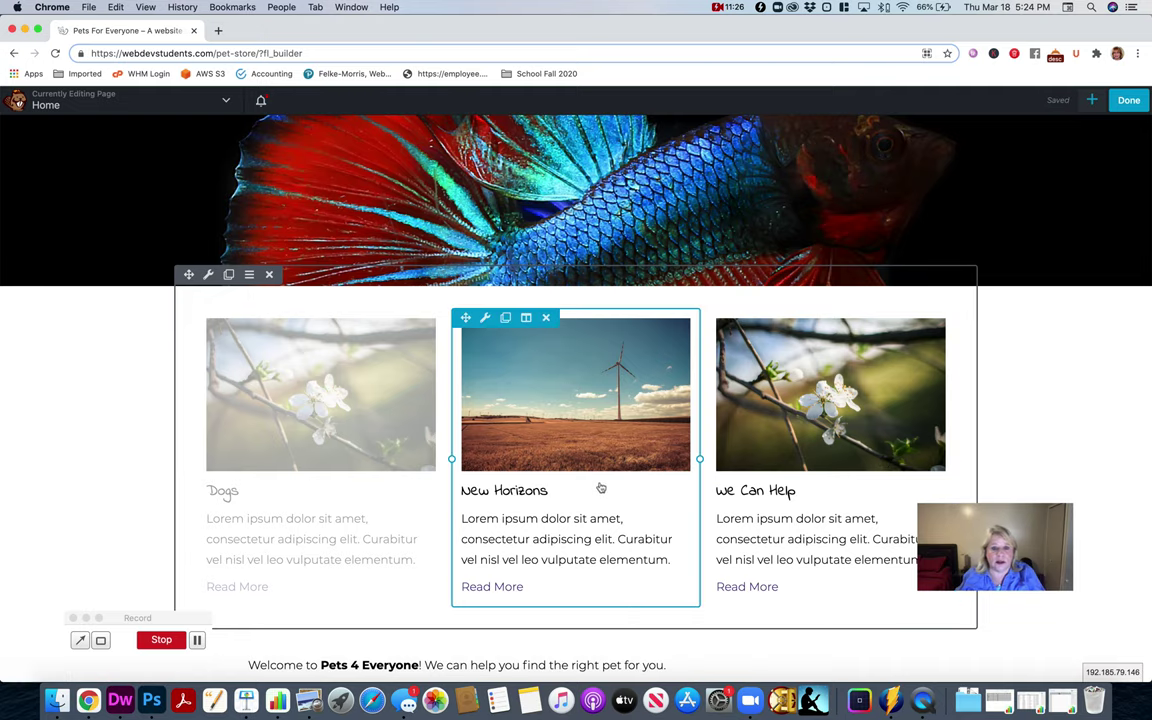
# Change the New Horizons callout's heading to "Cats" and save the callout.
pyautogui.click(599, 487)
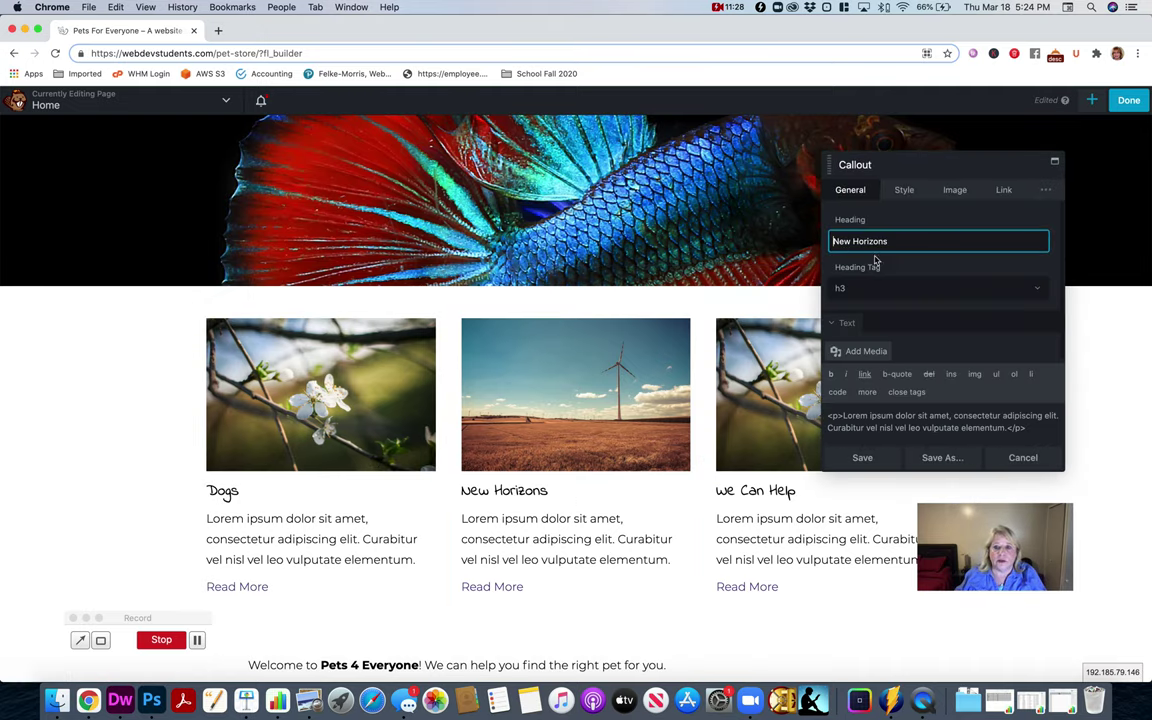
pyautogui.doubleClick(870, 241)
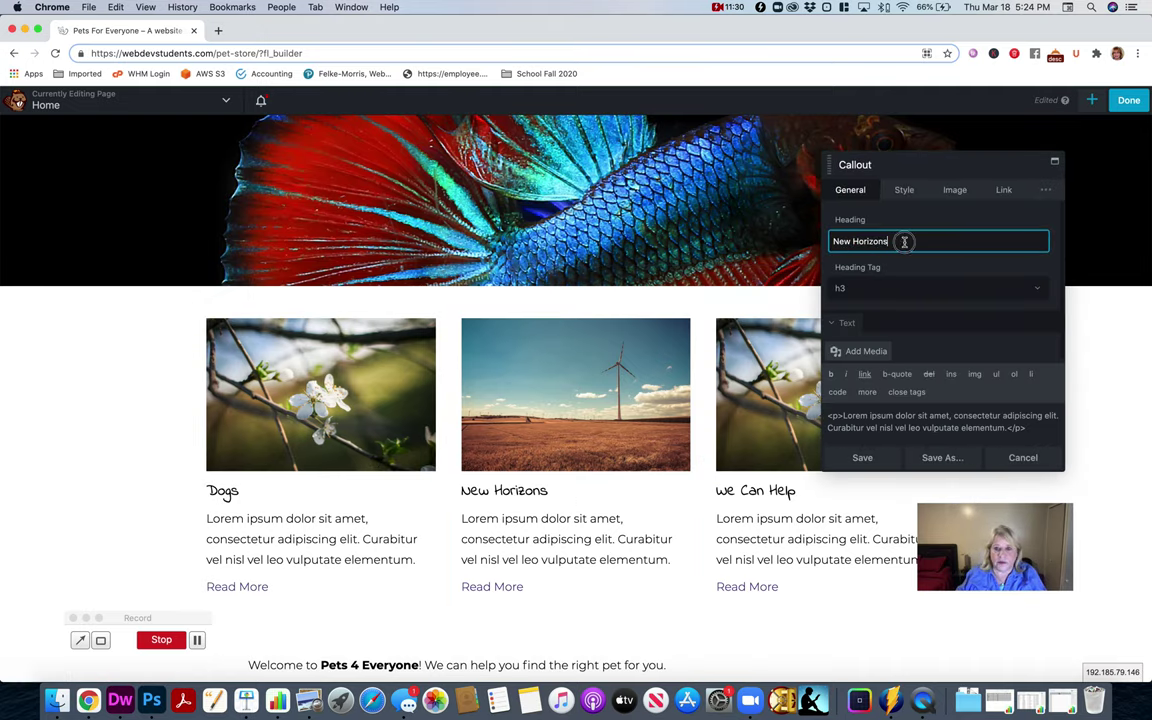
pyautogui.press('super+a')
pyautogui.write('Cat')
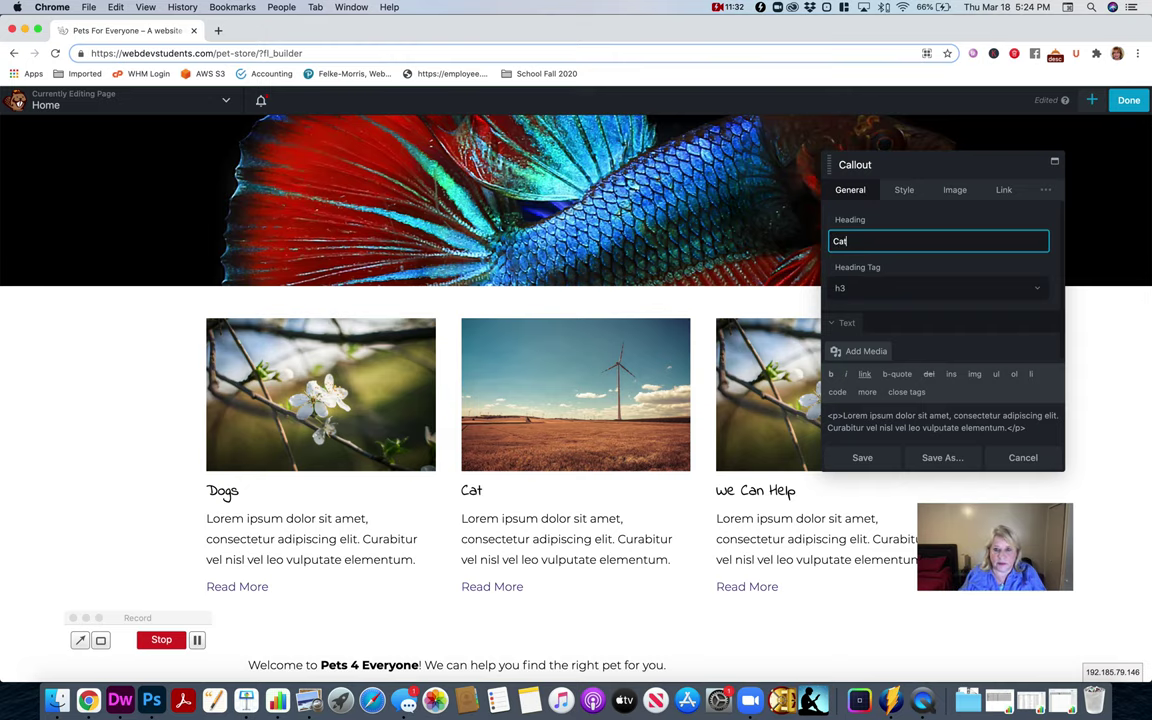
pyautogui.click(862, 457)
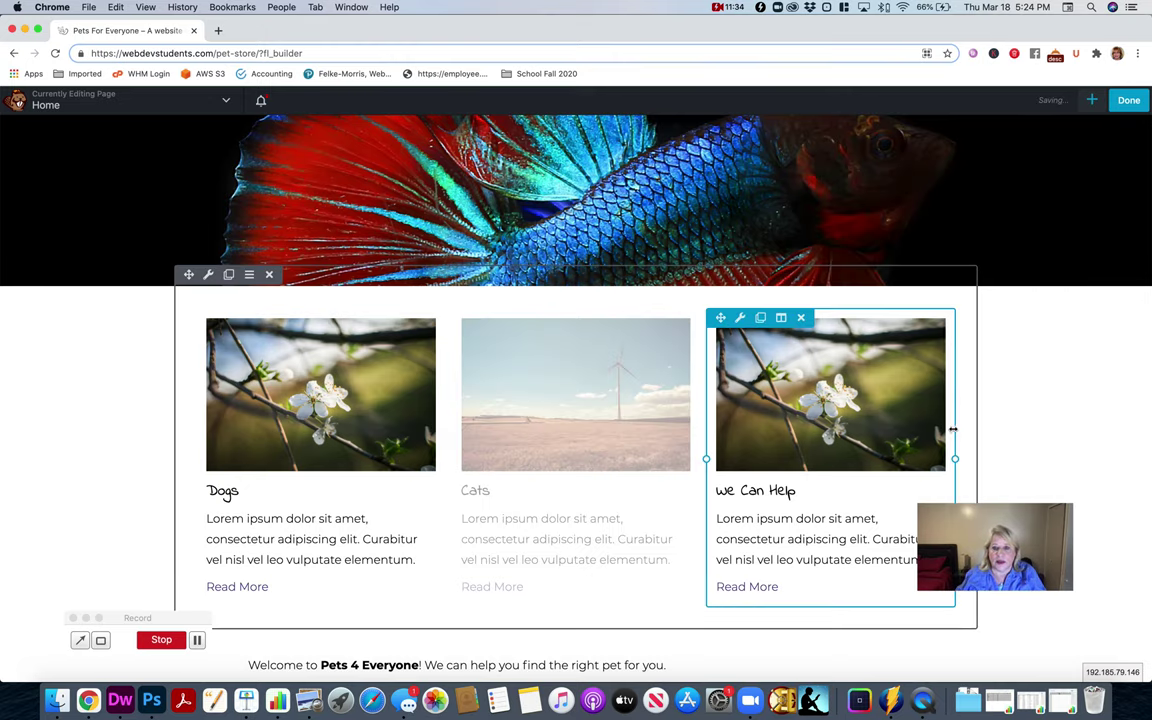
# Change the We Can Help callout's heading to "Every Pet" and save the callout.
pyautogui.click(792, 494)
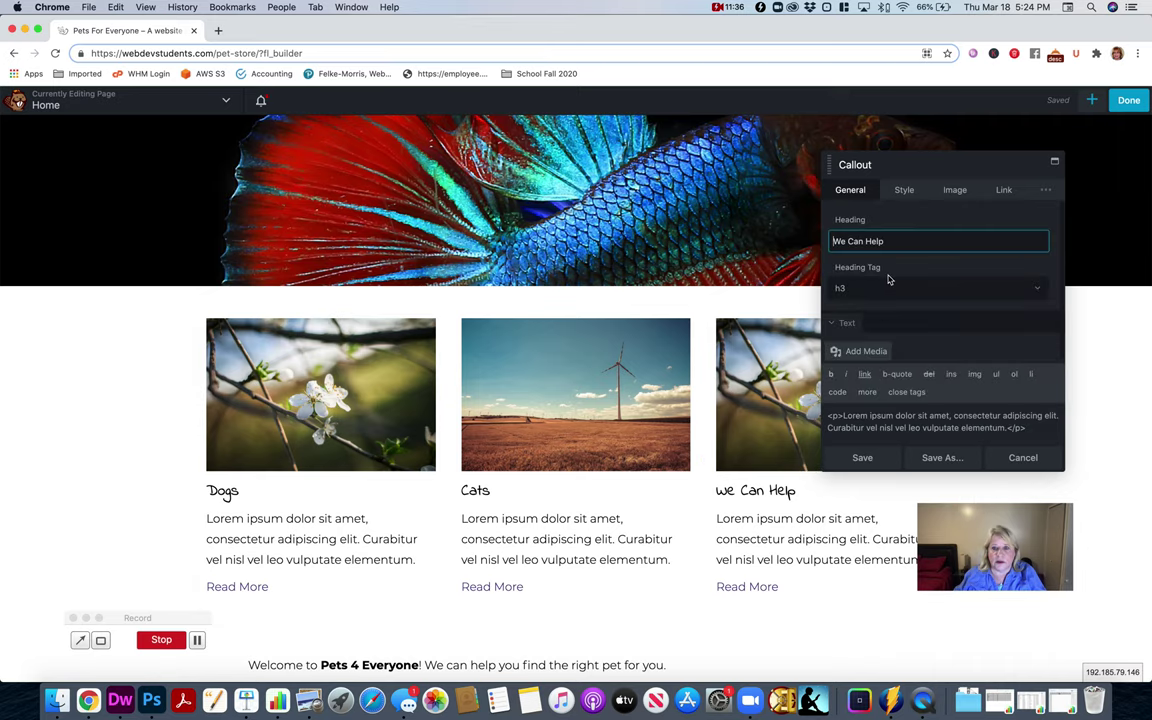
pyautogui.tripleClick(891, 248)
pyautogui.write('Every Pet')
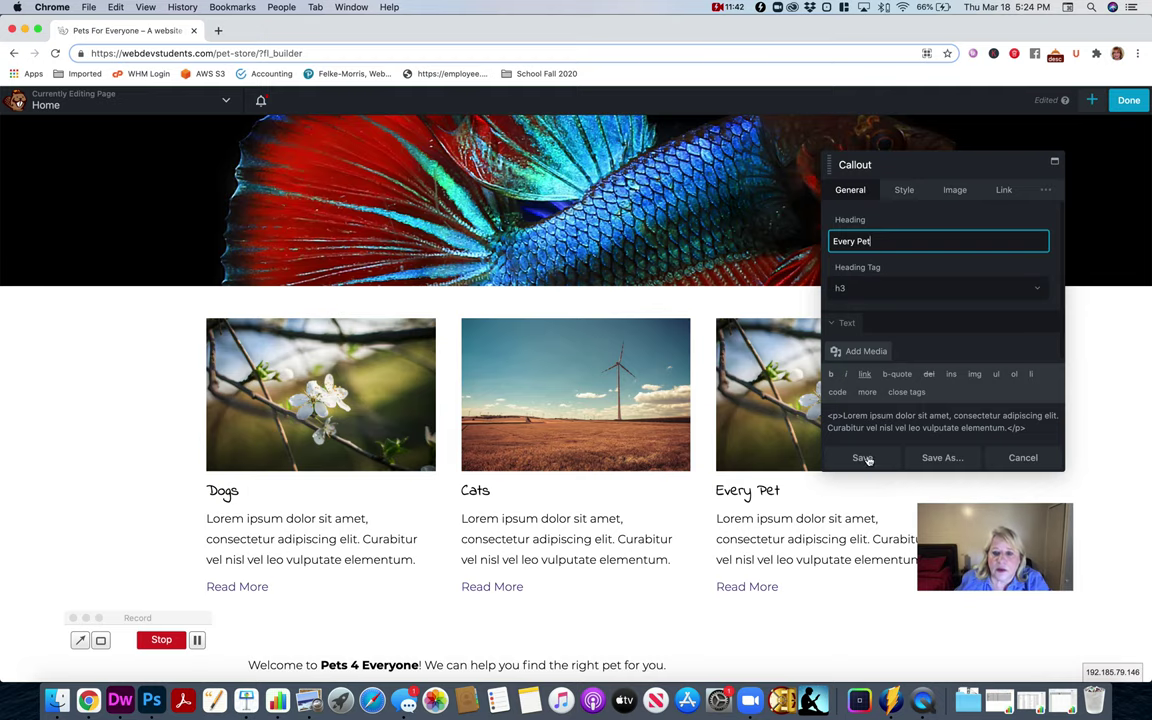
pyautogui.click(864, 457)
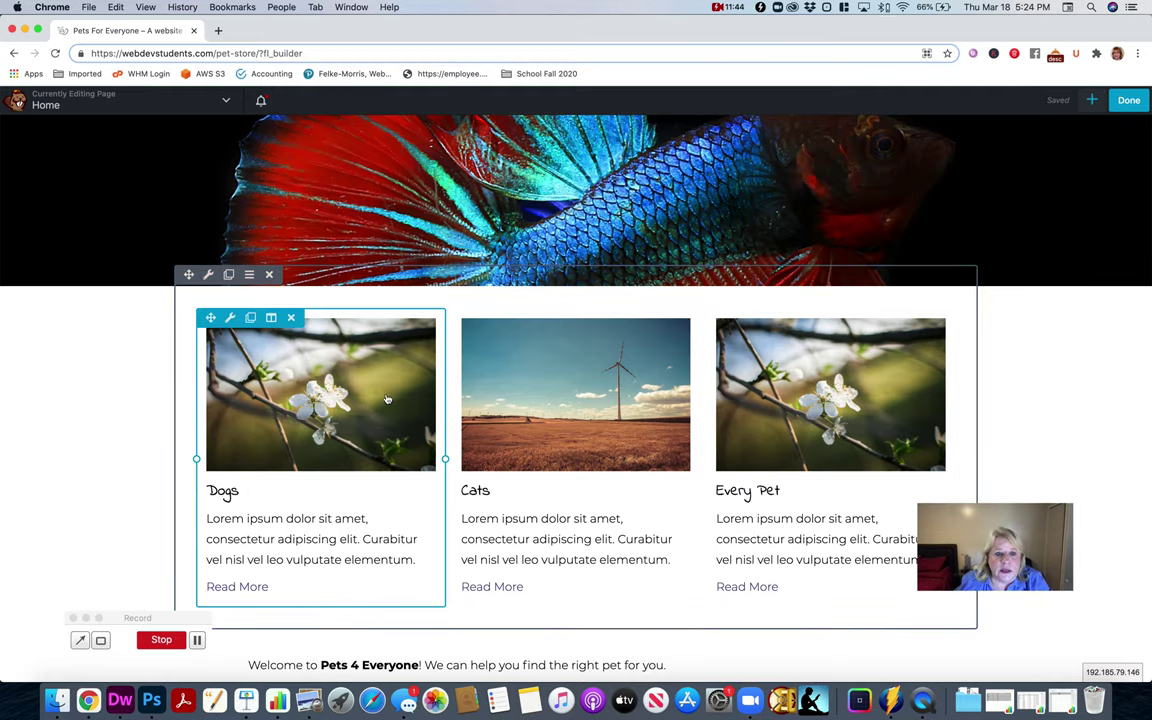
# Review the Dogs callout's general and style settings and remove its flowers.jpg photo.
pyautogui.click(232, 320)
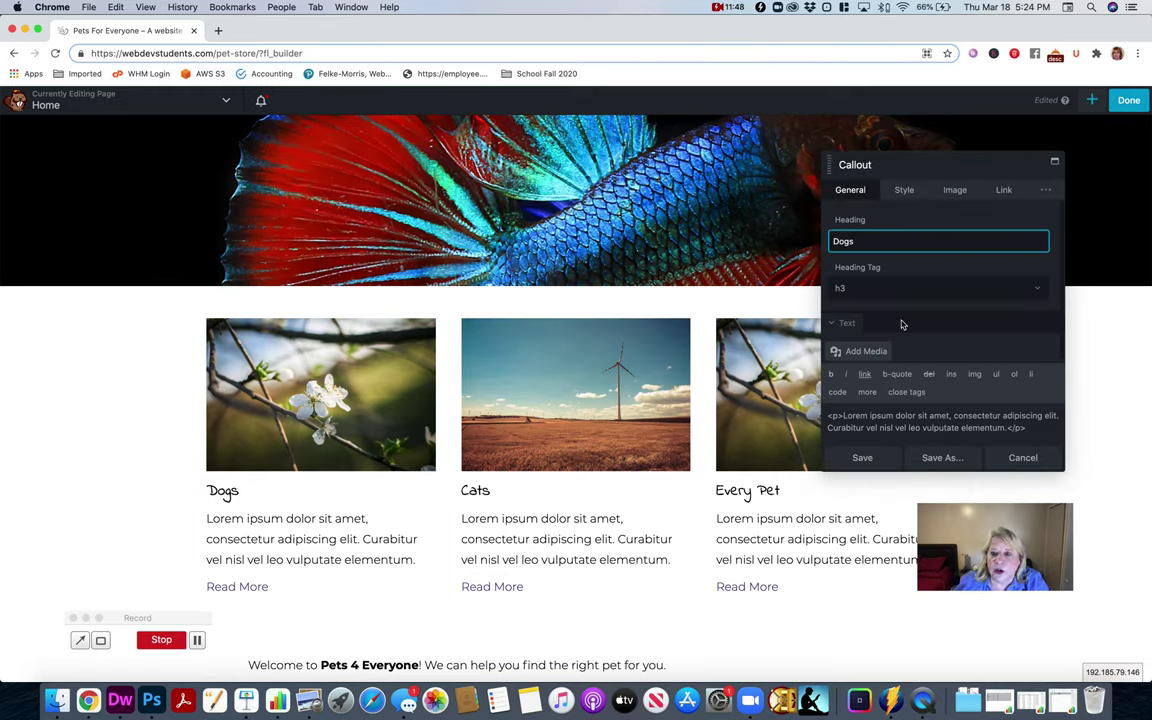
pyautogui.scroll(-3, 932, 322)
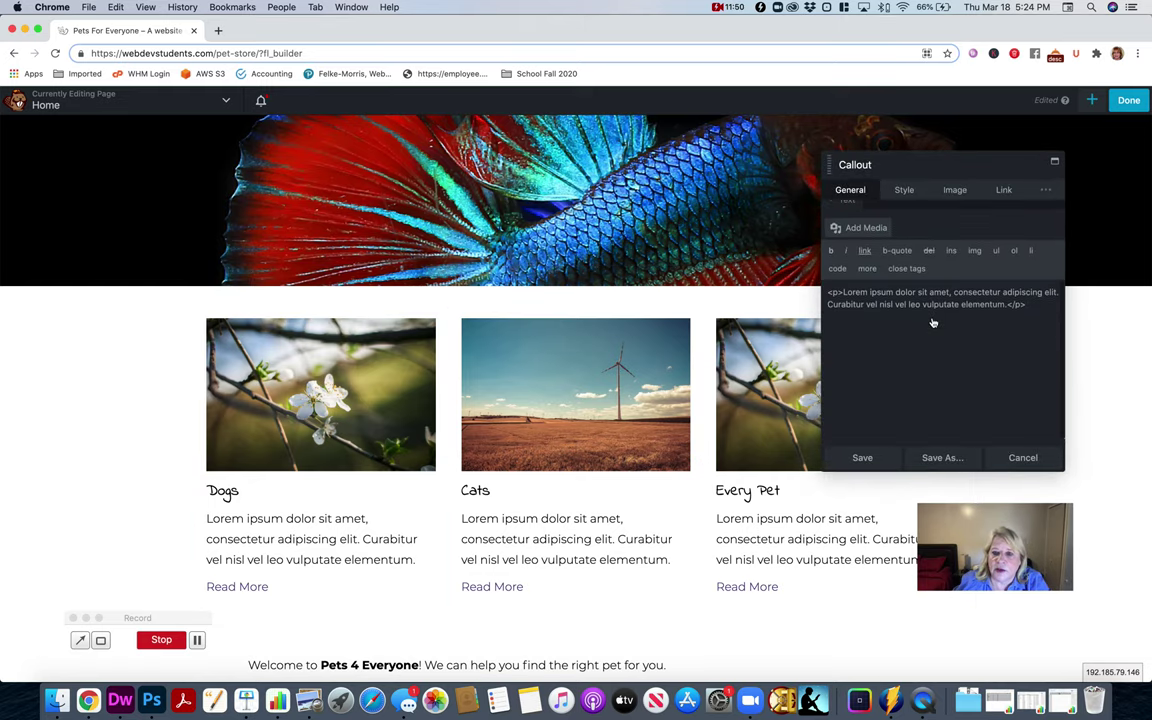
pyautogui.scroll(3, 937, 323)
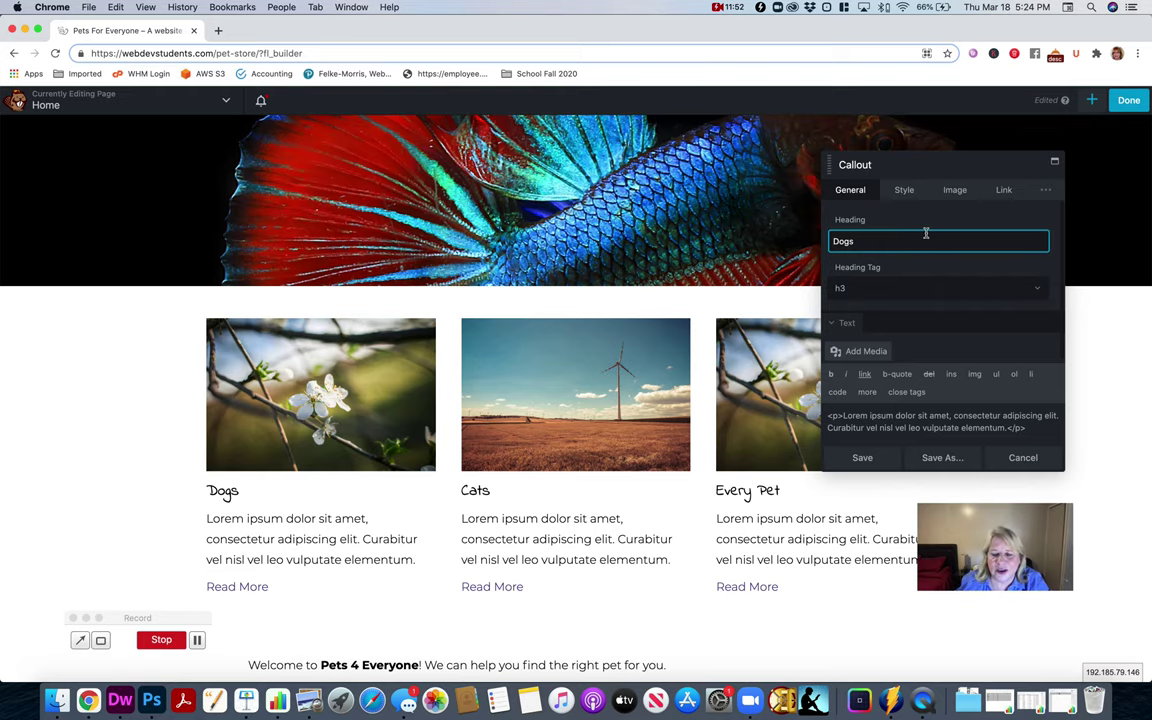
pyautogui.click(903, 191)
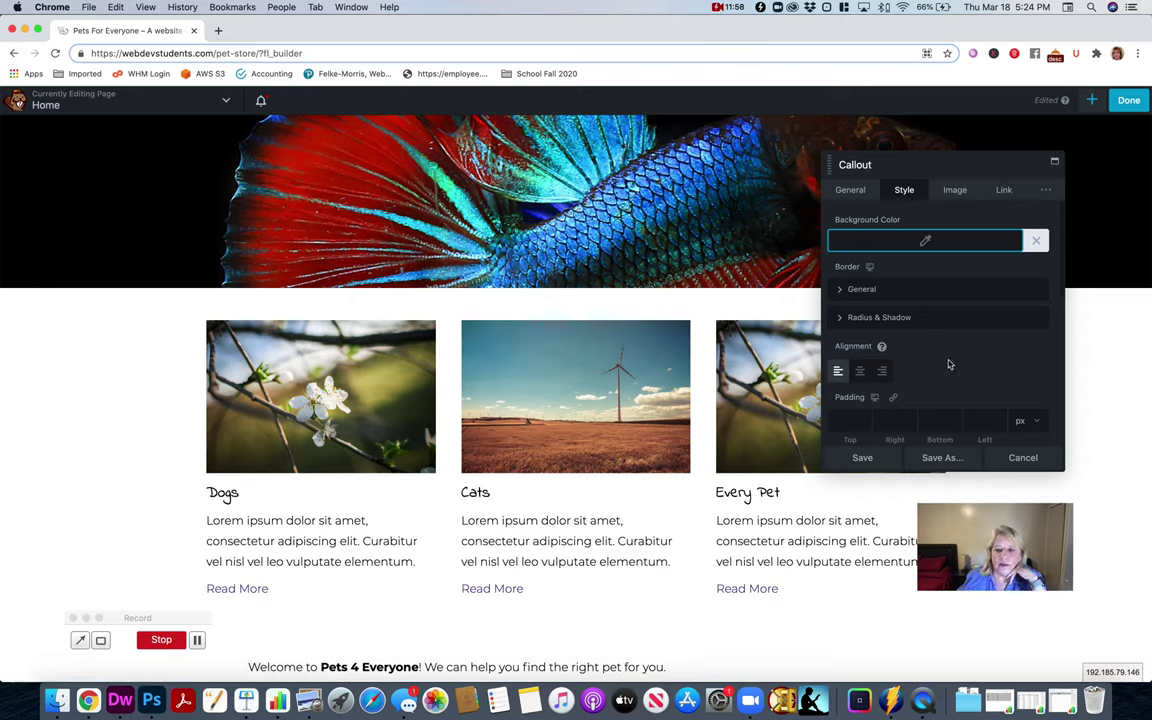
pyautogui.scroll(-2, 944, 376)
pyautogui.scroll(2, 955, 320)
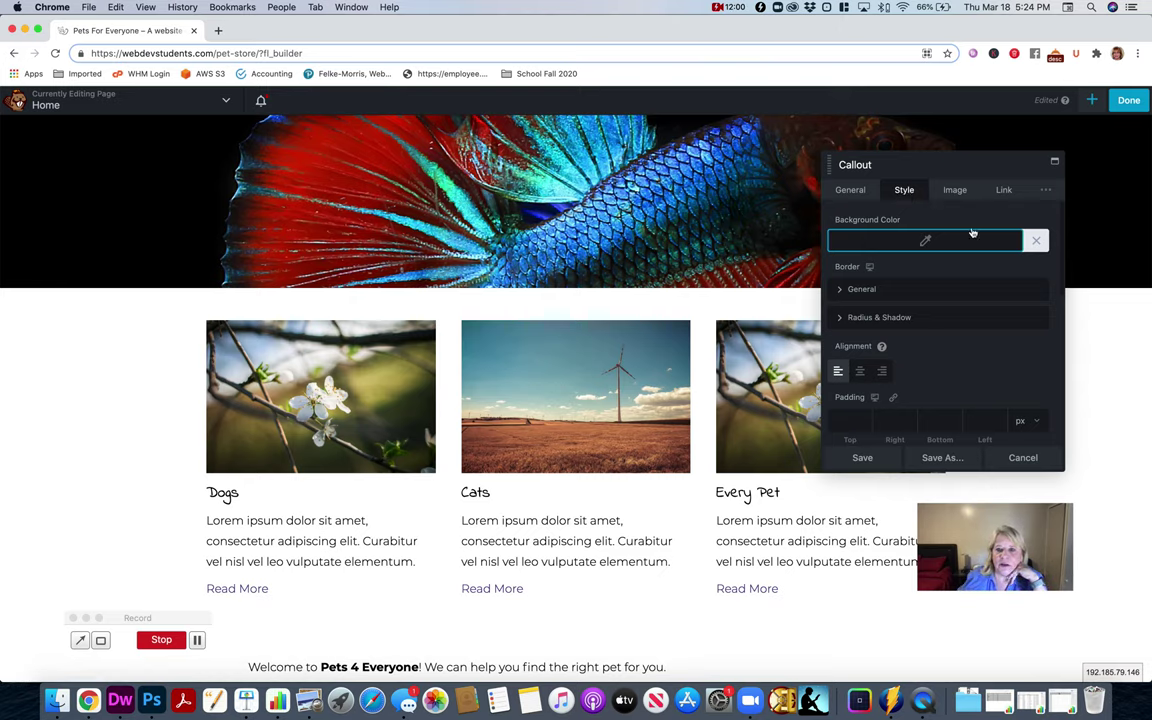
pyautogui.click(955, 190)
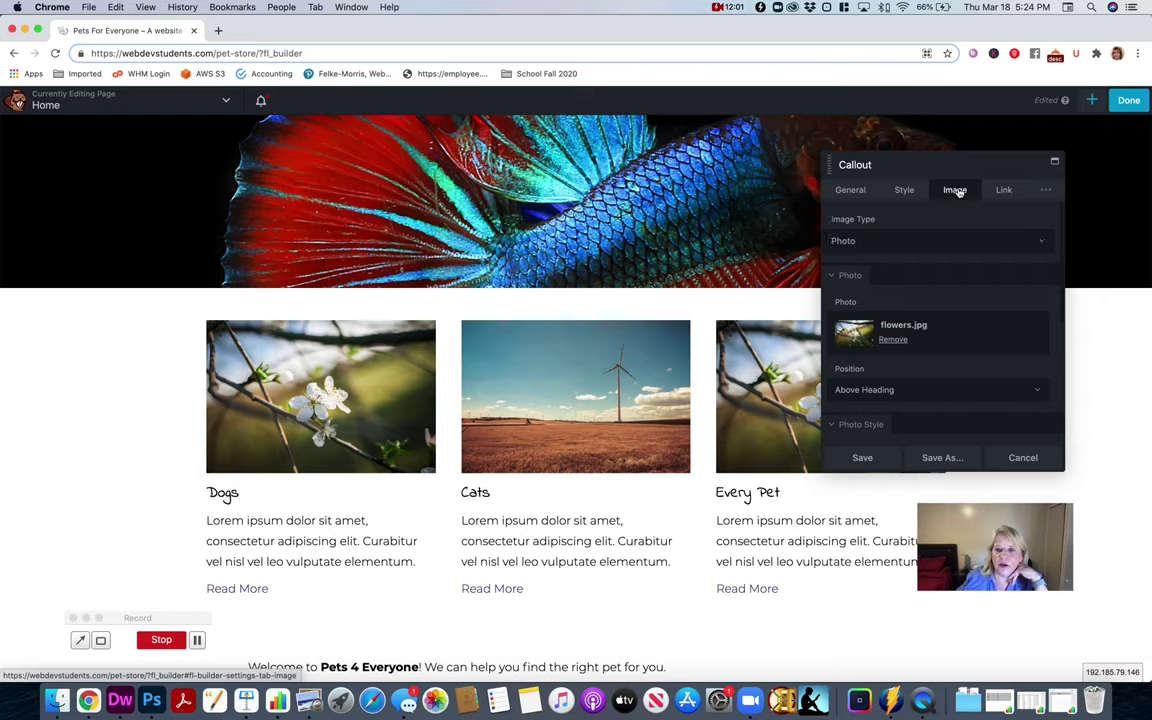
pyautogui.click(895, 342)
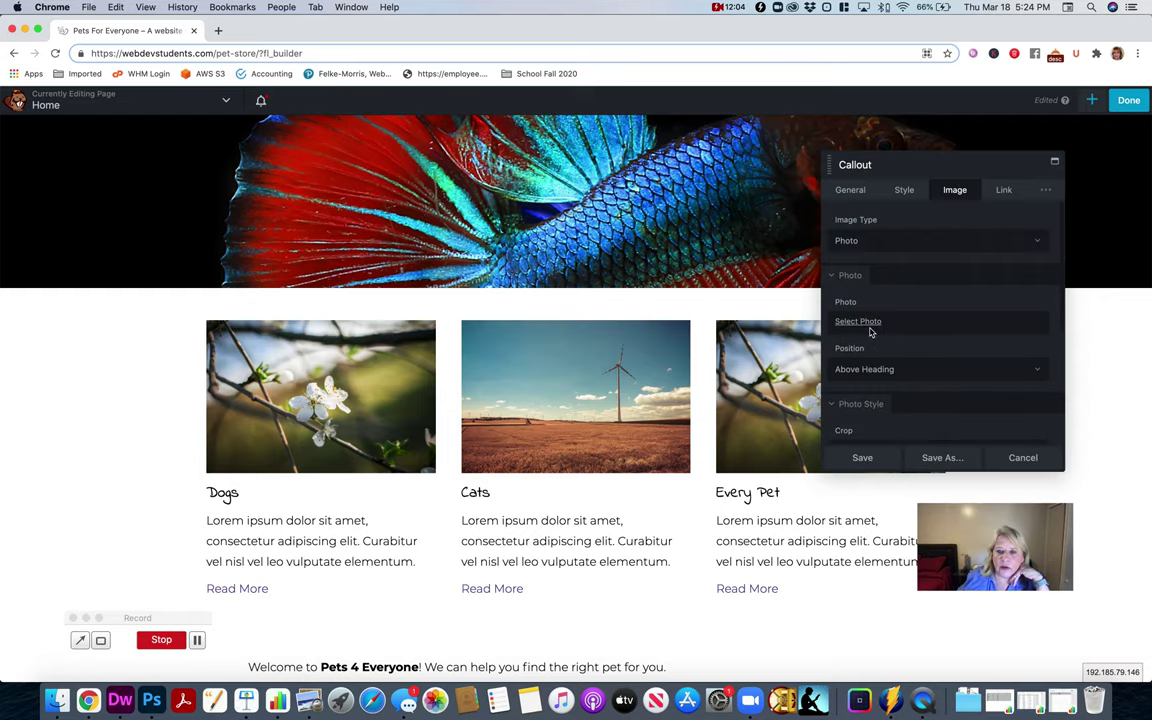
# Upload bulldog-1047518_1920.jpg from the Finder images folder, use it as the Dogs callout's photo, and save the callout.
pyautogui.click(870, 326)
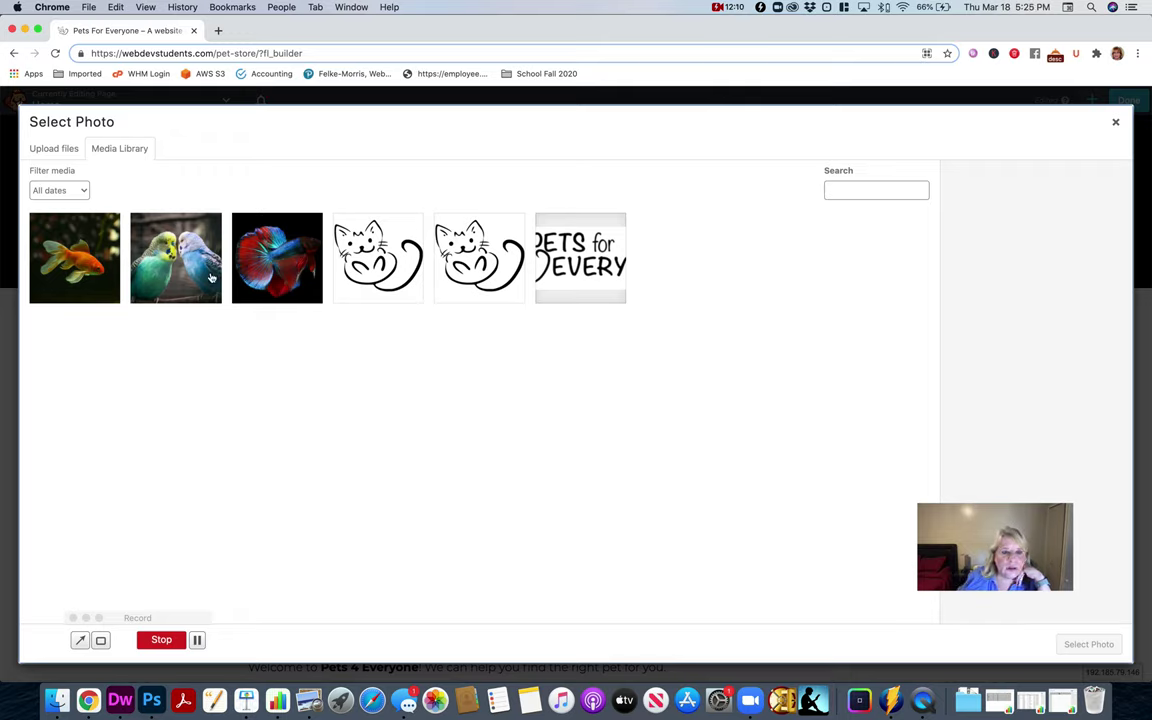
pyautogui.click(57, 700)
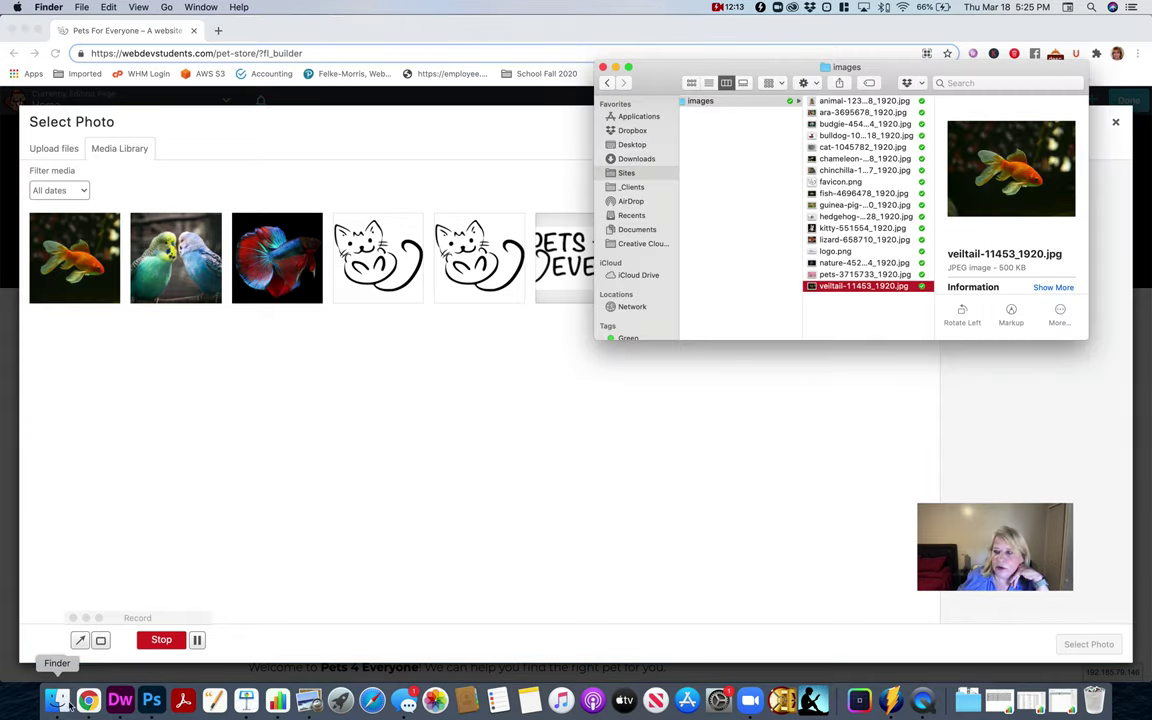
pyautogui.click(855, 136)
pyautogui.moveTo(852, 137); pyautogui.dragTo(453, 399)
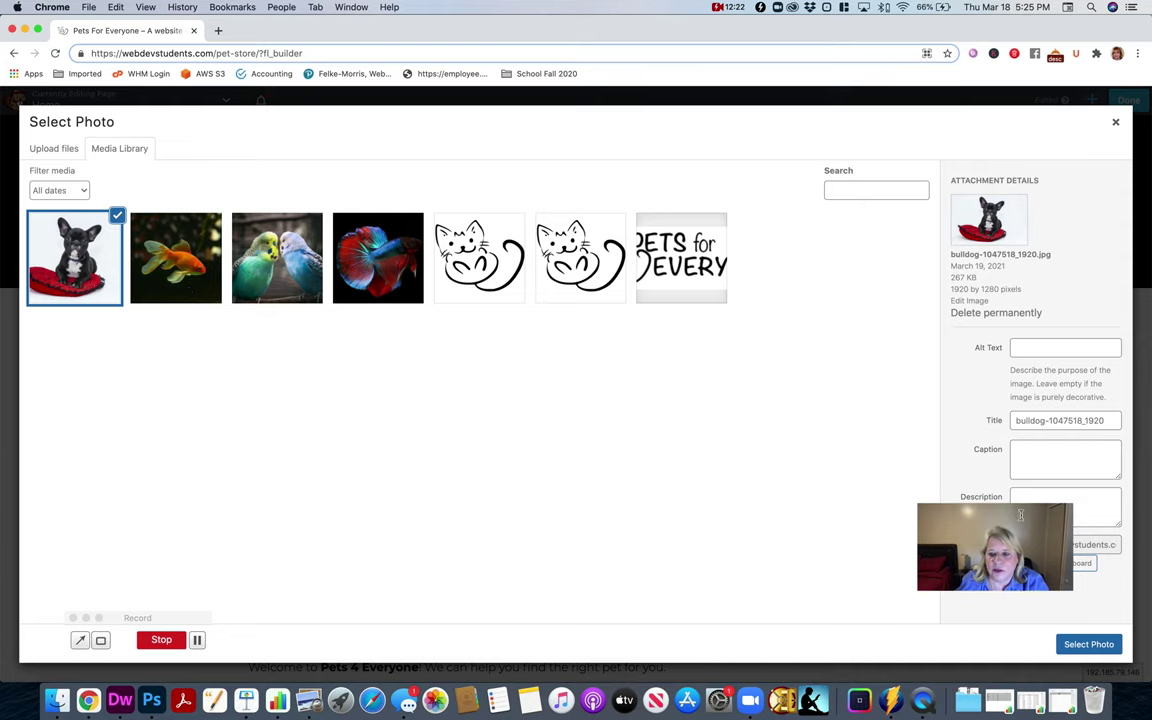
pyautogui.click(1099, 646)
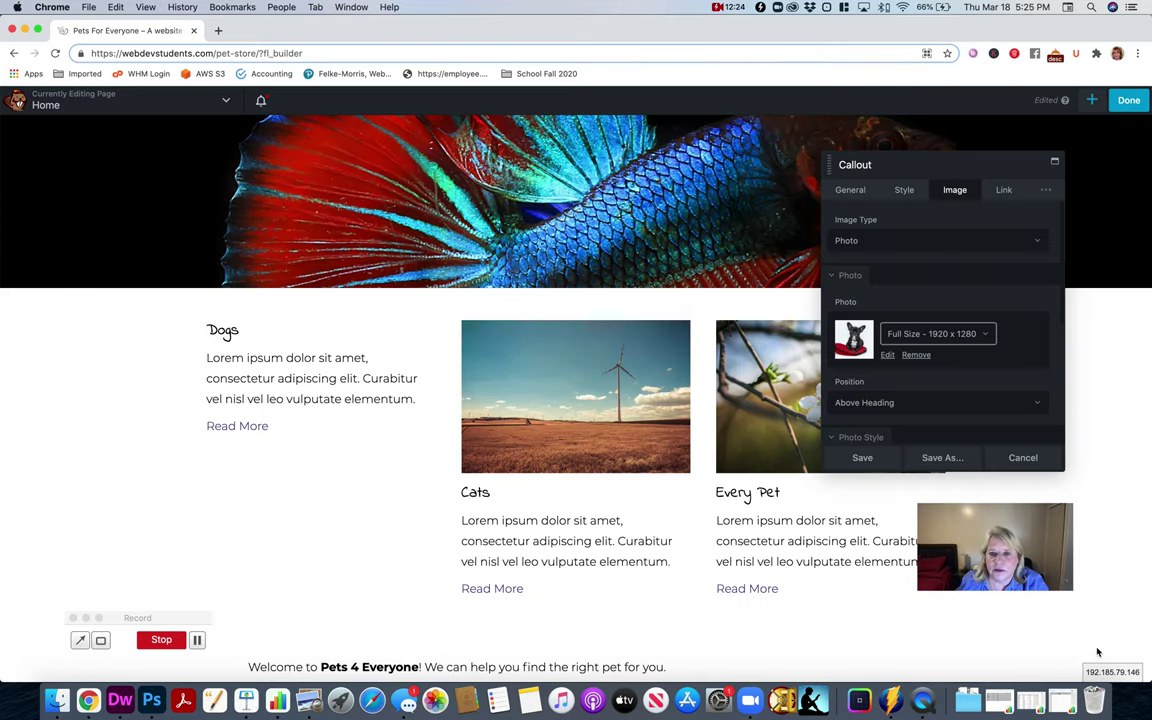
pyautogui.click(862, 458)
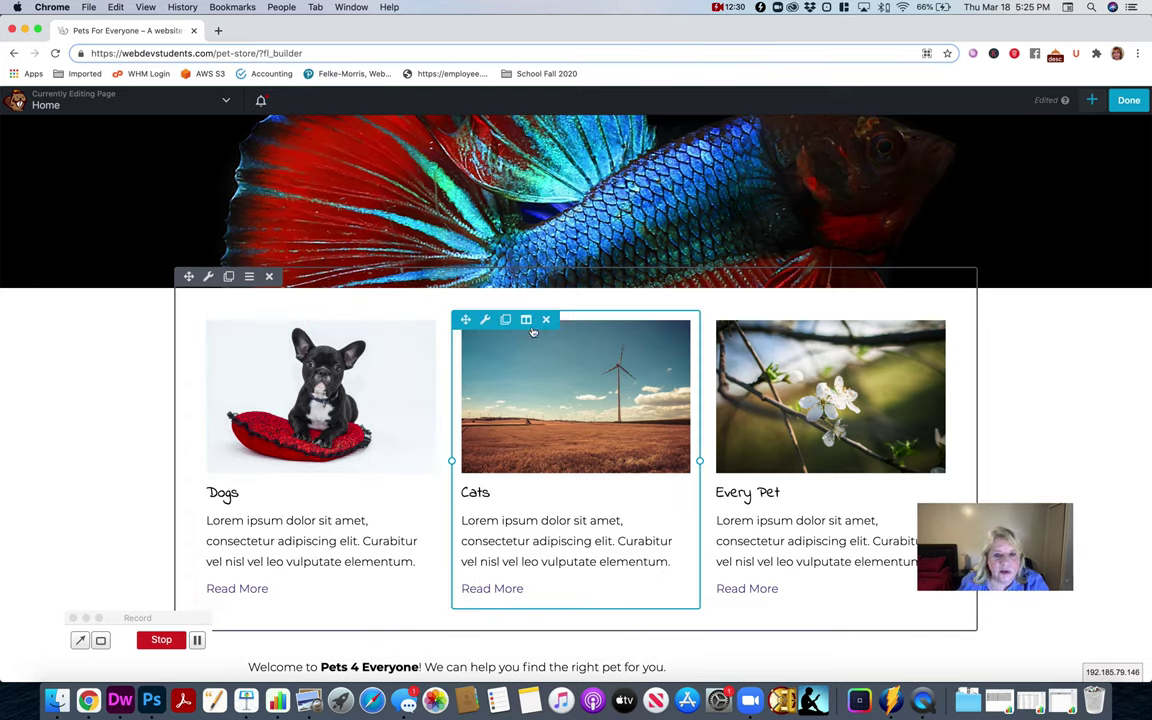
# Replace the Cats callout's energy.jpg photo with kitty-551554_1920.jpg uploaded from the Finder images folder, and save the callout.
pyautogui.click(485, 319)
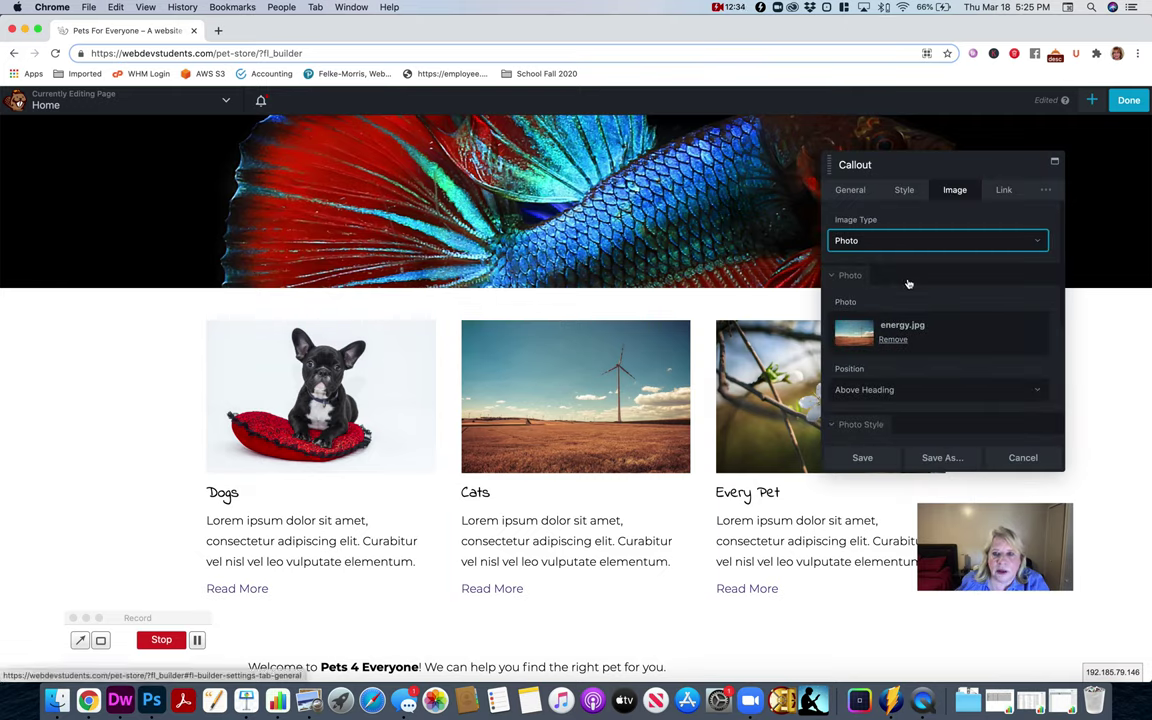
pyautogui.click(893, 339)
pyautogui.click(862, 323)
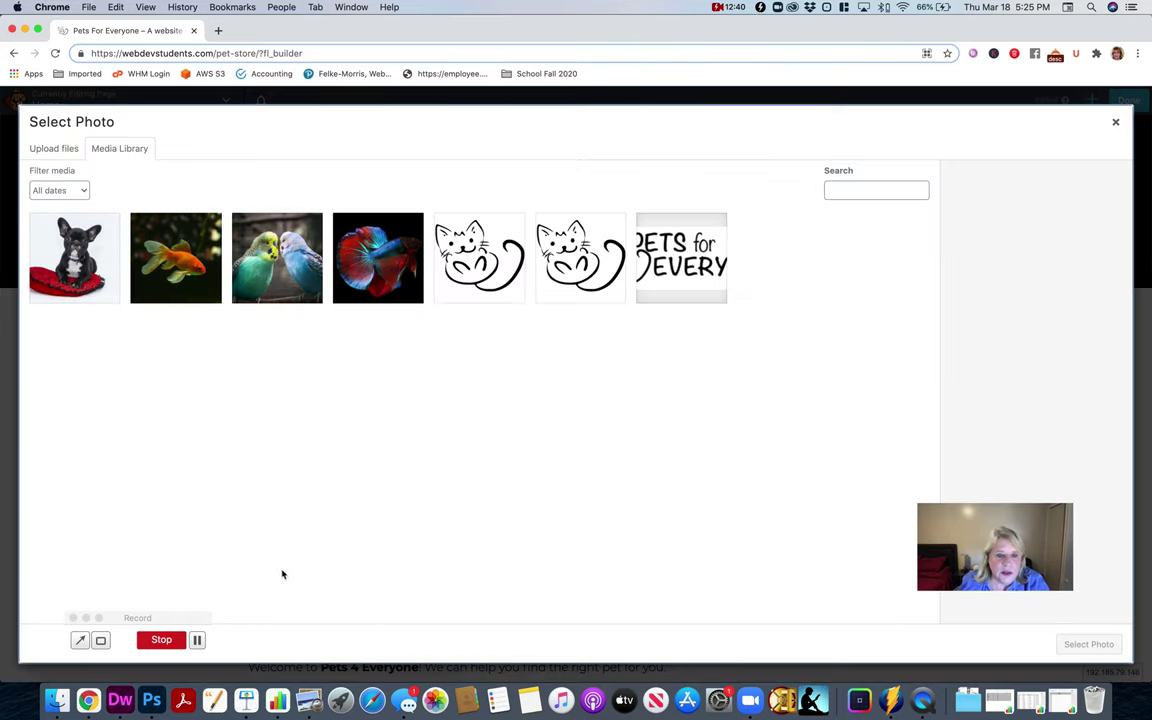
pyautogui.click(57, 700)
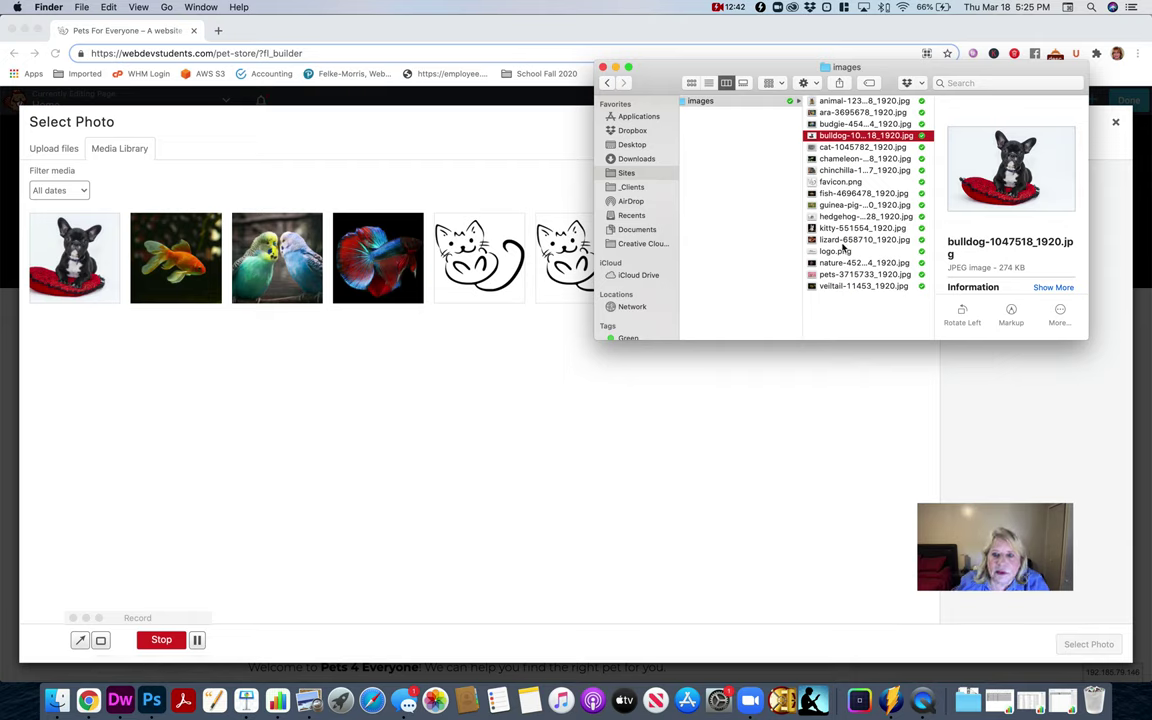
pyautogui.click(855, 148)
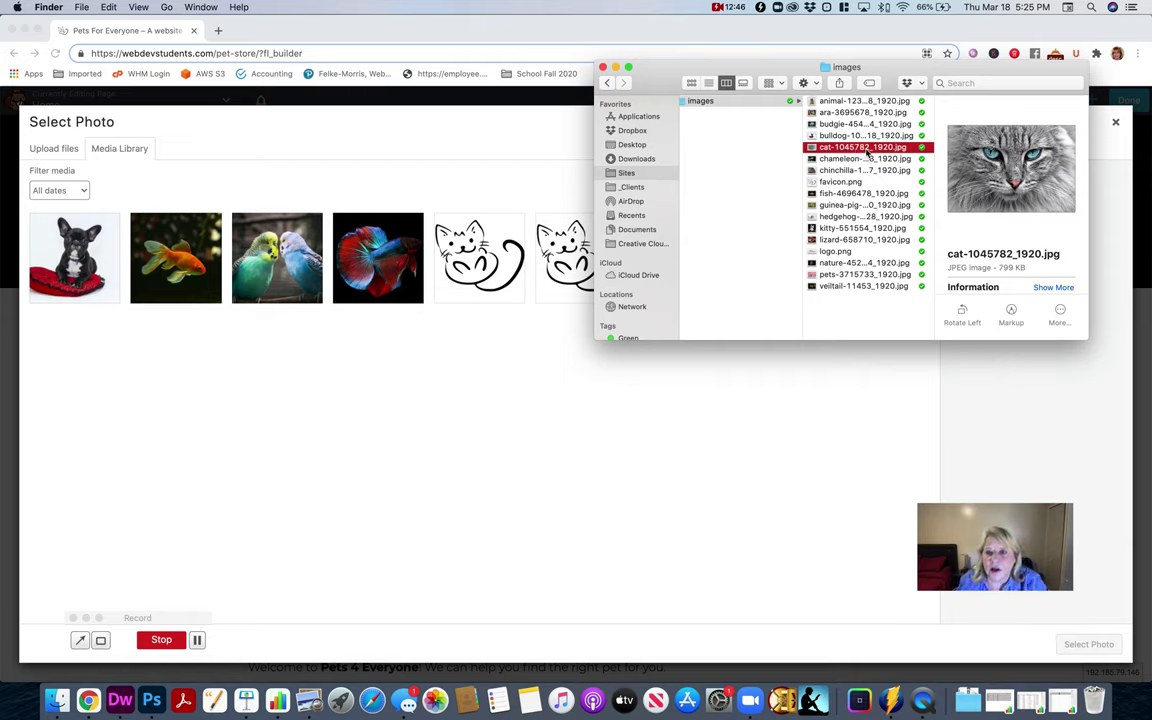
pyautogui.click(863, 229)
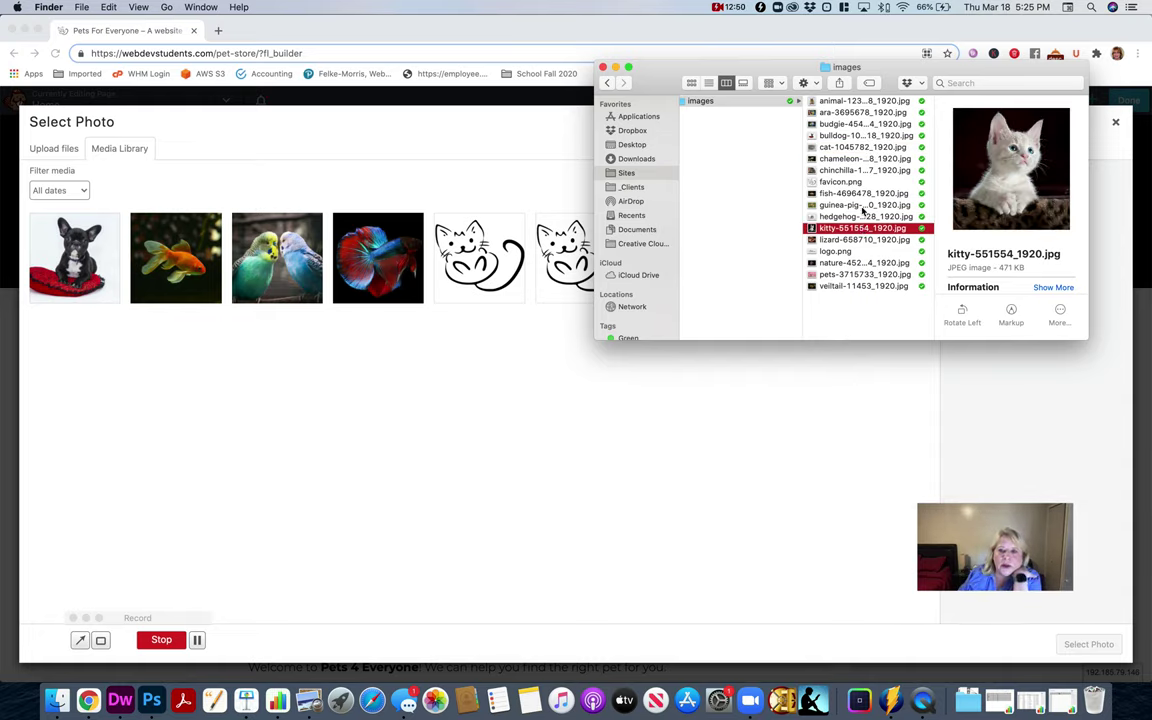
pyautogui.moveTo(863, 232); pyautogui.dragTo(524, 409)
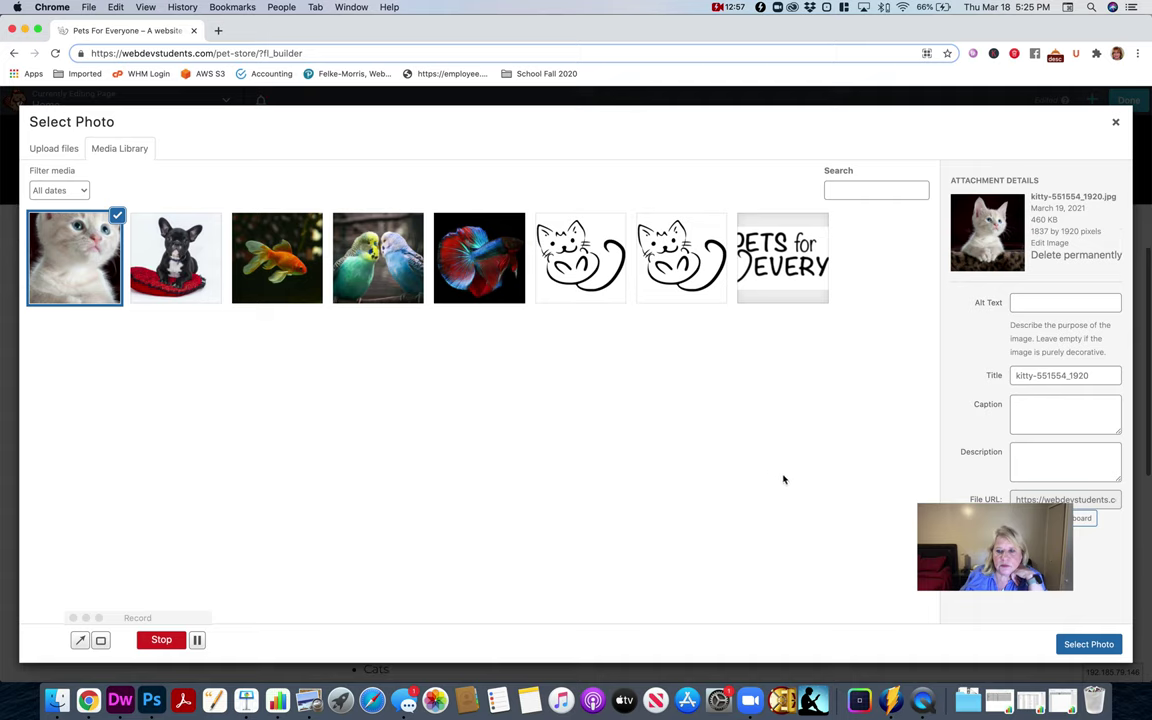
pyautogui.click(1089, 645)
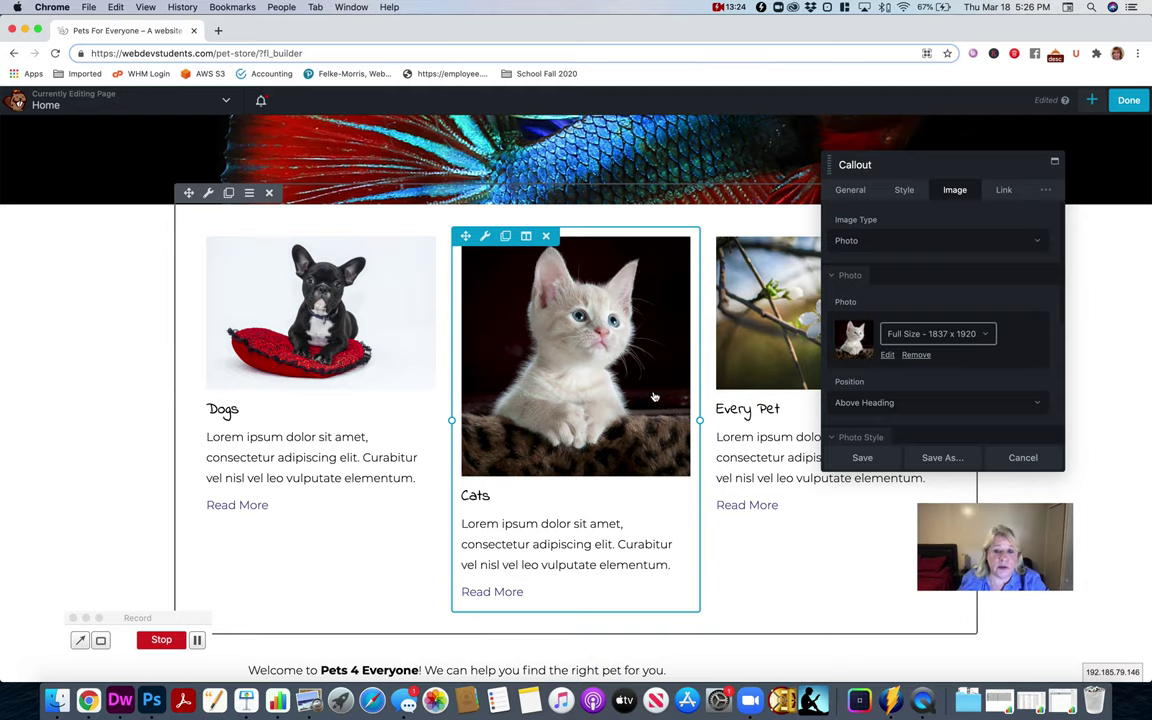
pyautogui.click(864, 458)
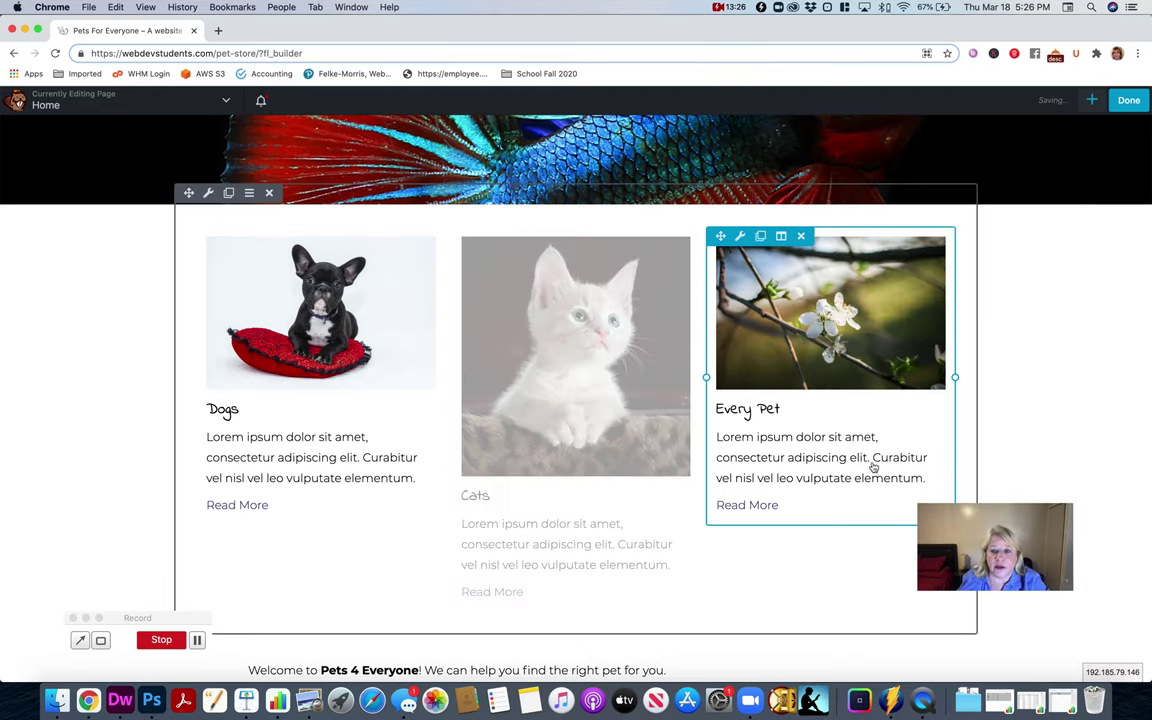
# Review the page content below the callouts and check the style settings of the welcome text row.
pyautogui.scroll(-5, 610, 465)
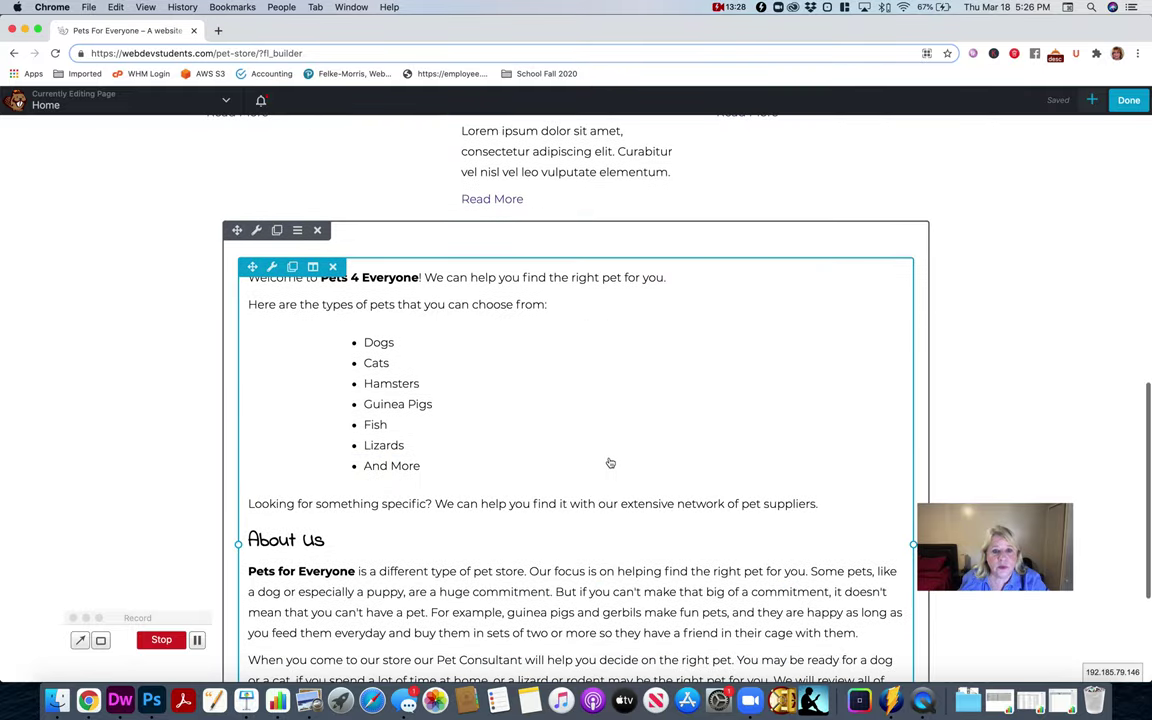
pyautogui.scroll(2, 610, 463)
pyautogui.scroll(-5, 610, 463)
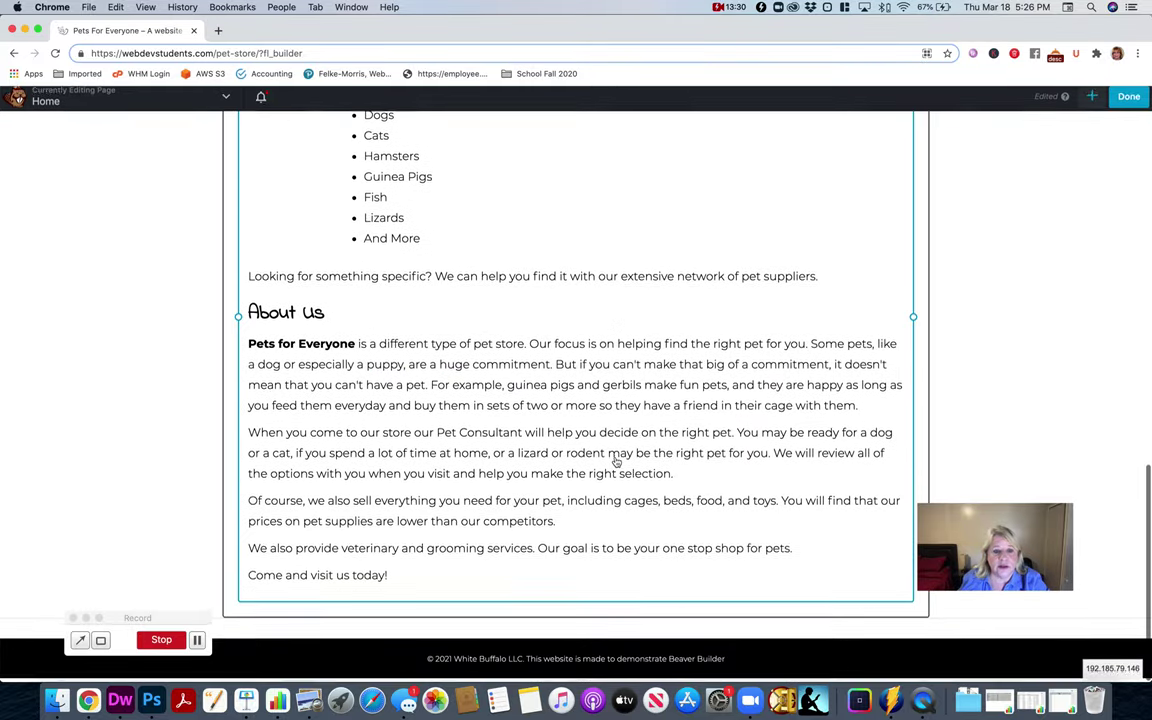
pyautogui.scroll(5, 616, 462)
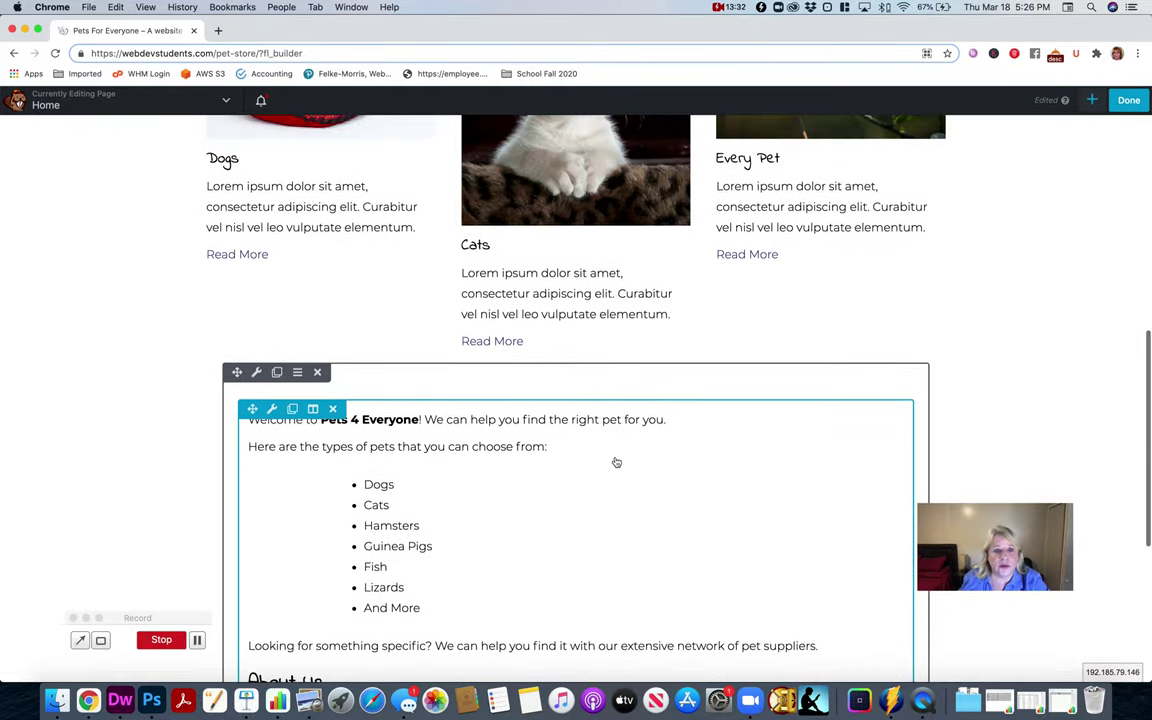
pyautogui.click(256, 373)
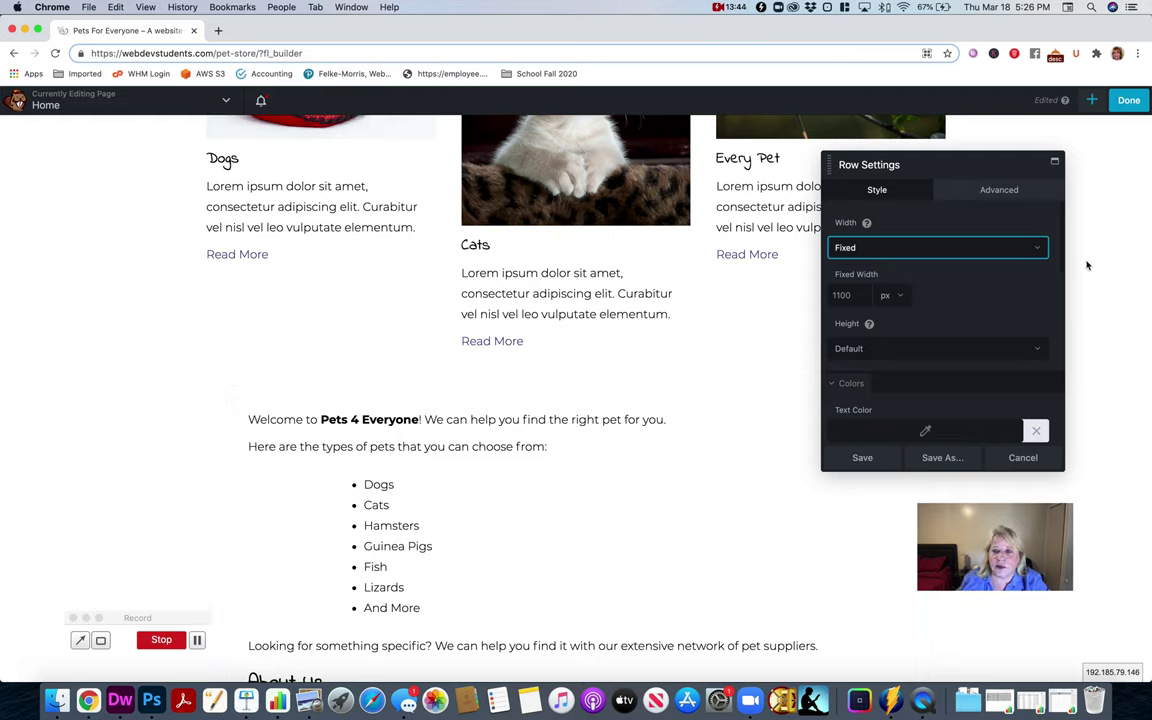
pyautogui.click(1117, 317)
# Add a Separator module between the callouts row and the welcome text row, and save it with its default settings.
pyautogui.click(1094, 101)
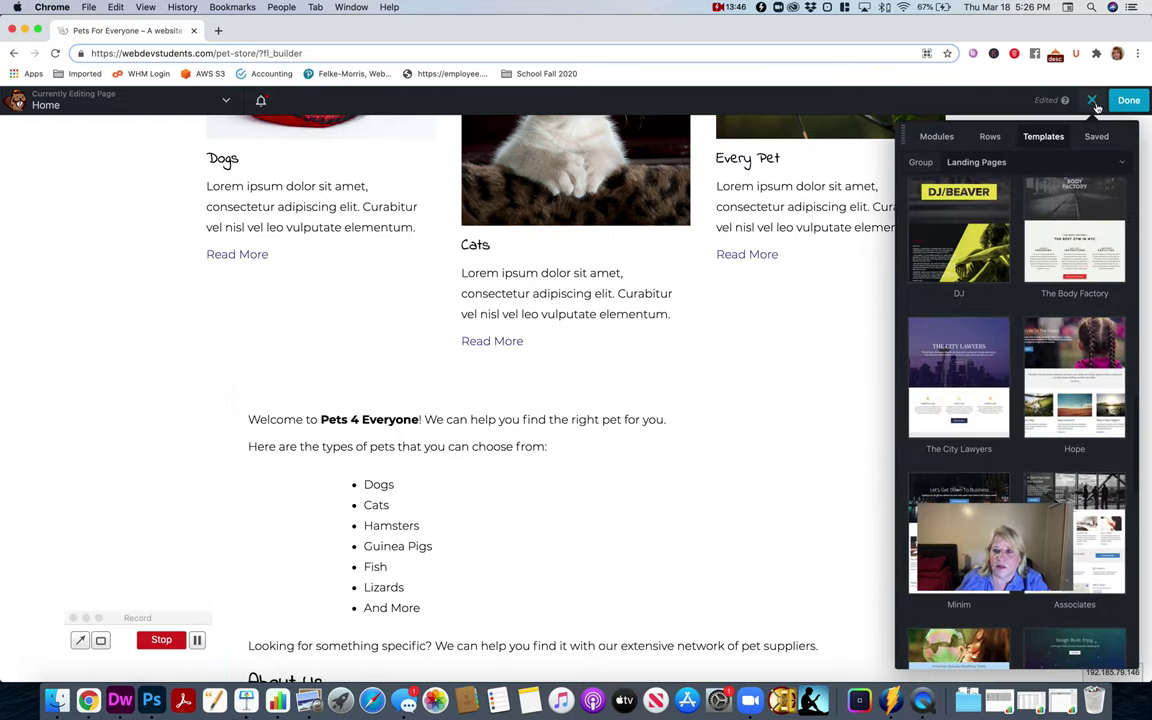
pyautogui.click(948, 137)
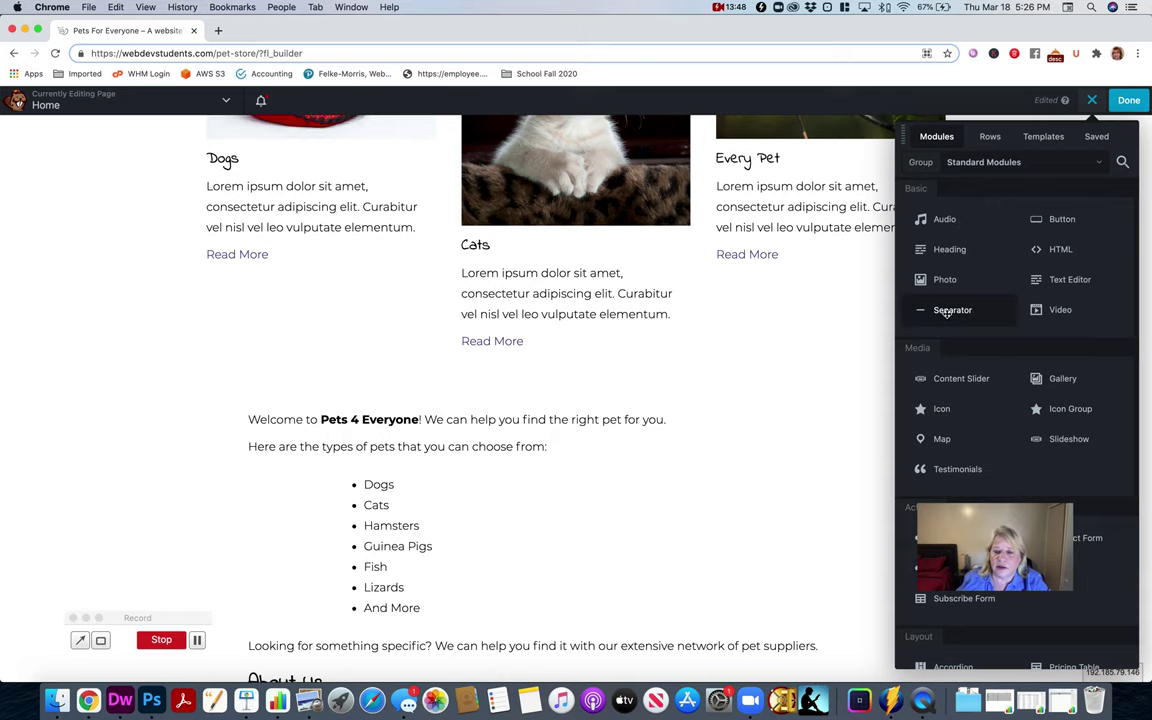
pyautogui.moveTo(850, 285); pyautogui.dragTo(367, 385)
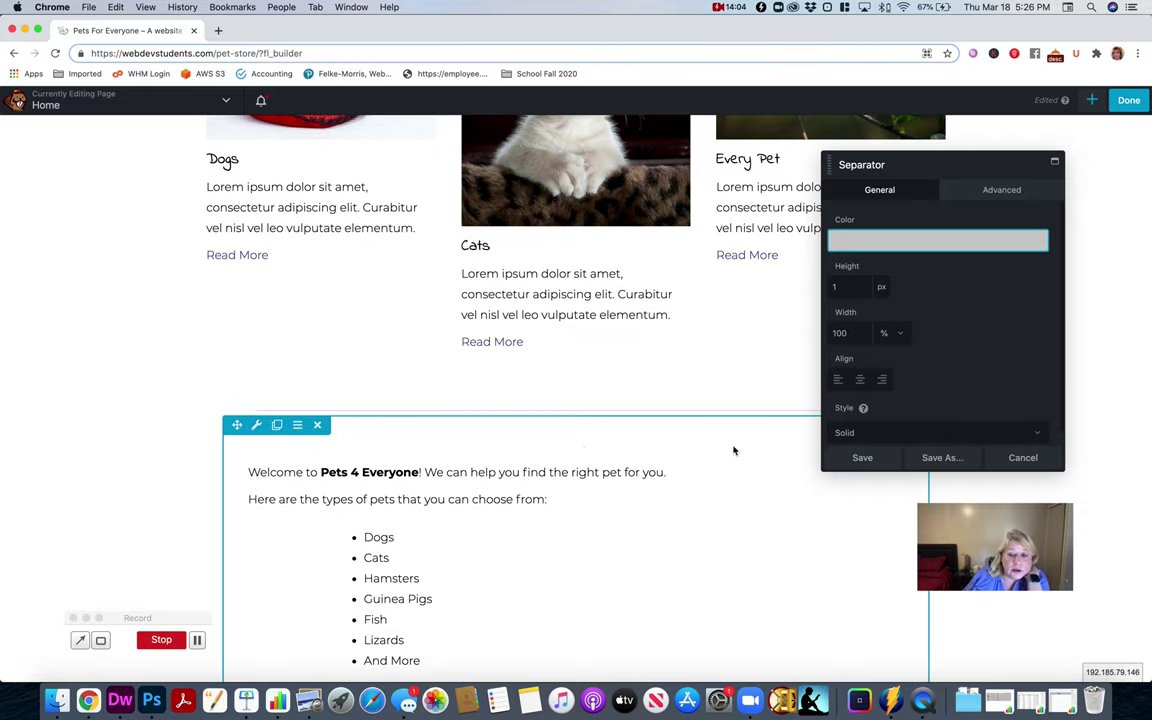
pyautogui.click(855, 459)
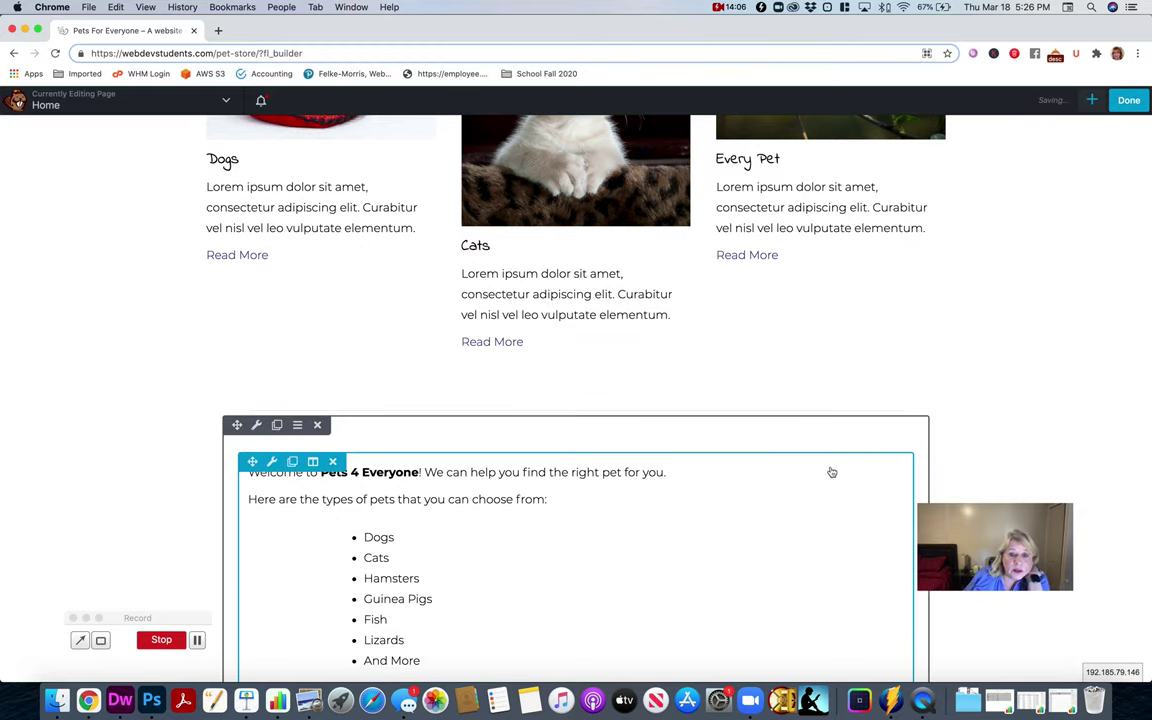
# Look over the edited Home page from the About Us text up to the hero, finish editing and publish the changes.
pyautogui.scroll(-3, 660, 500)
pyautogui.scroll(-4, 680, 500)
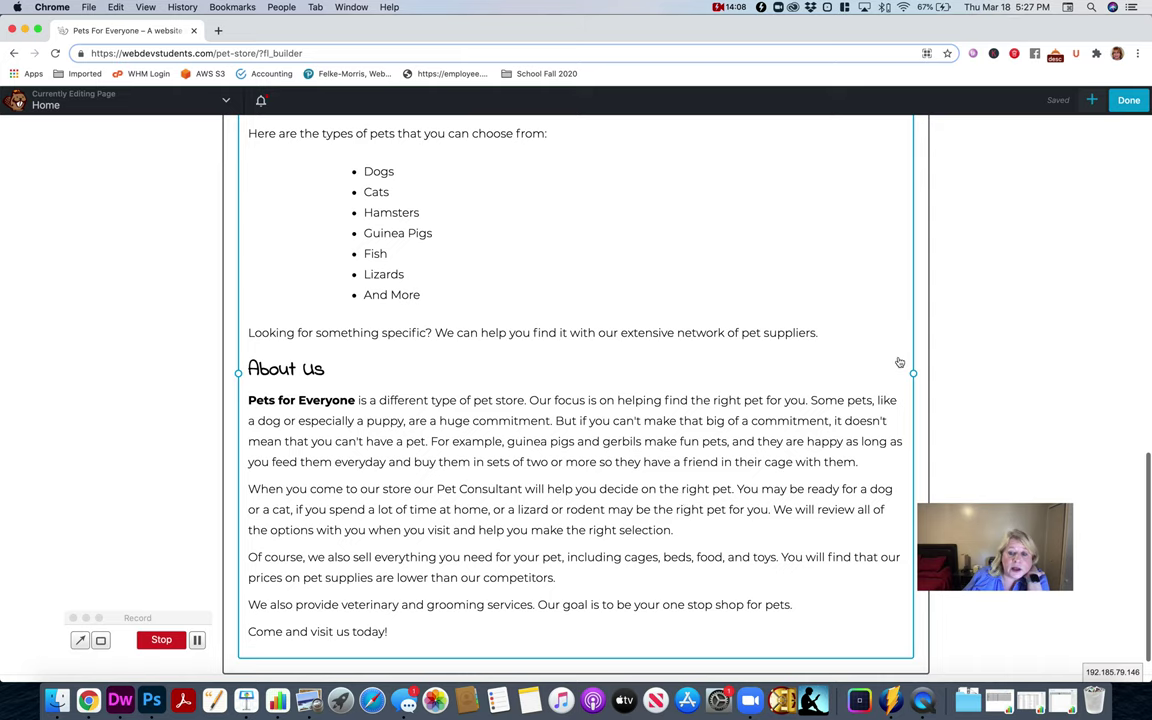
pyautogui.scroll(15, 543, 362)
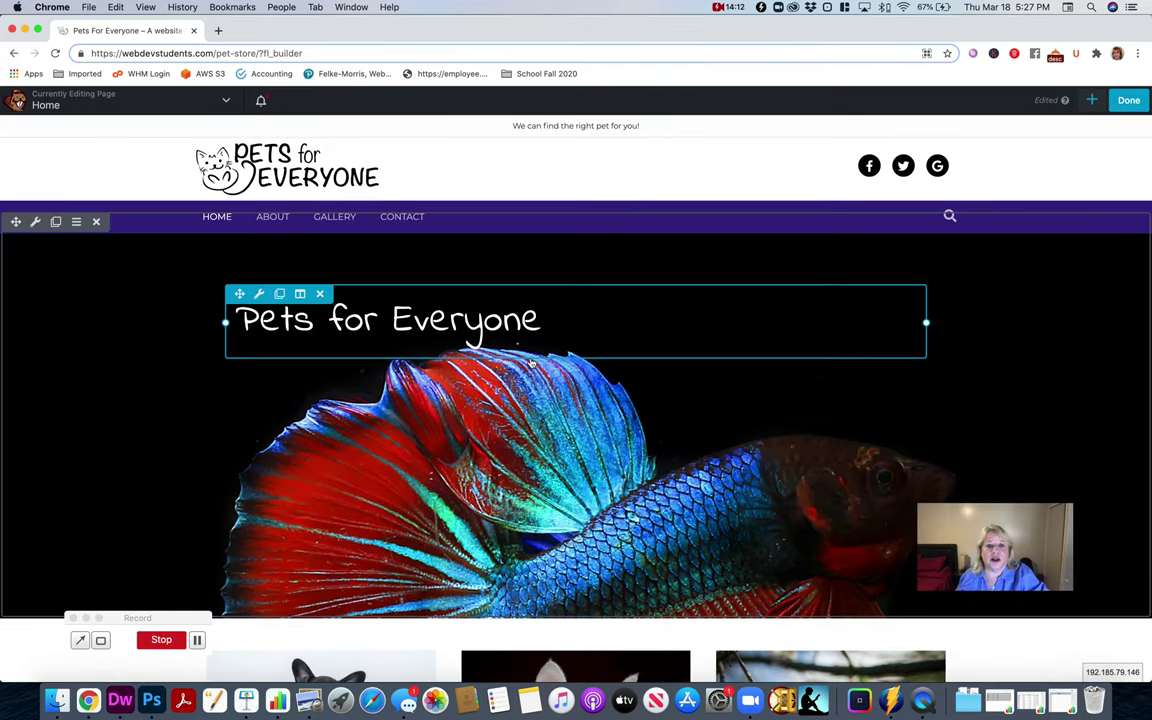
pyautogui.scroll(-4, 613, 420)
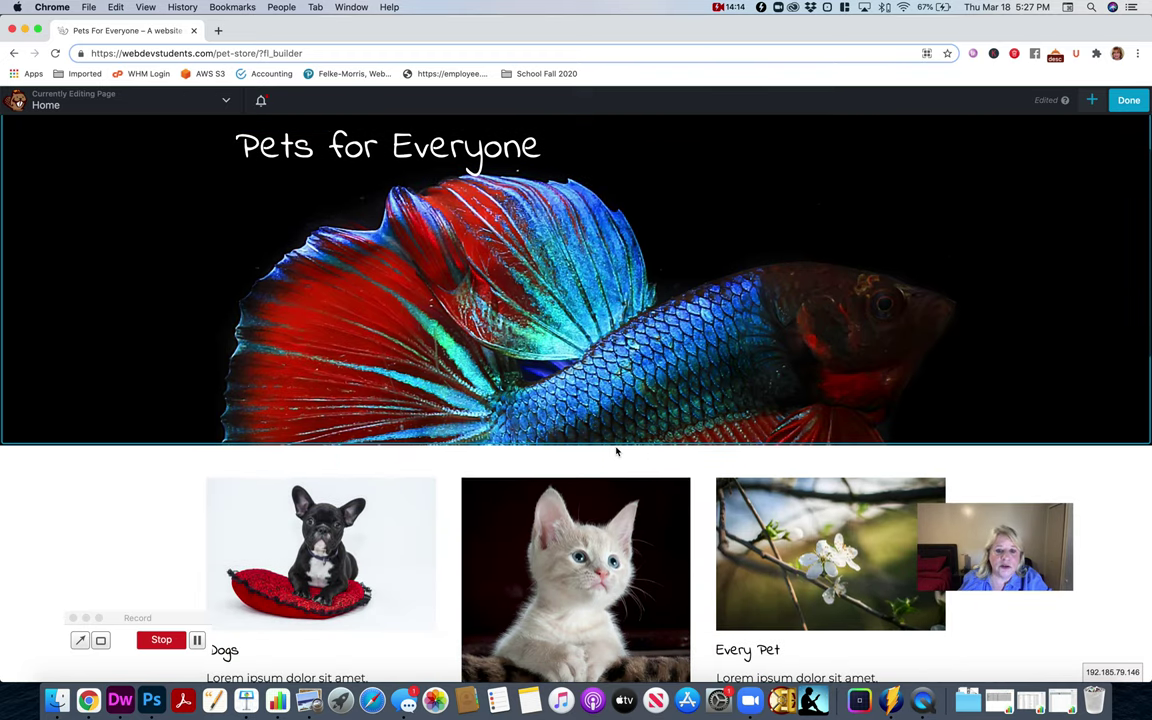
pyautogui.scroll(4, 618, 450)
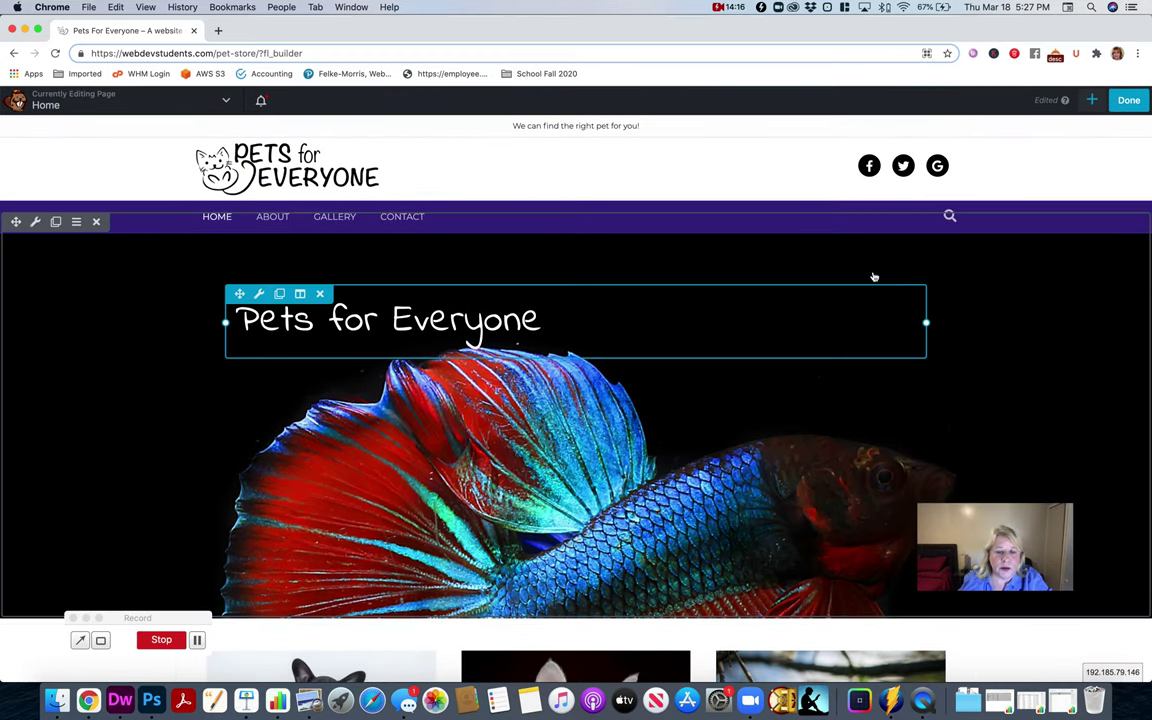
pyautogui.click(1127, 103)
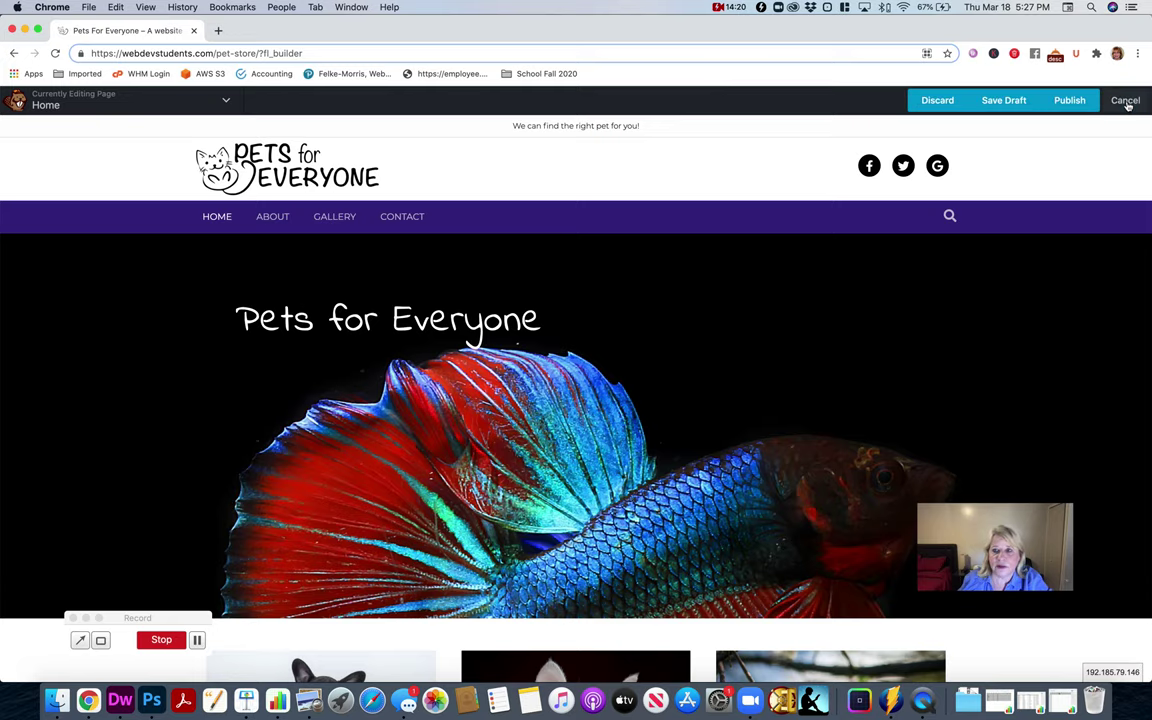
pyautogui.click(1077, 103)
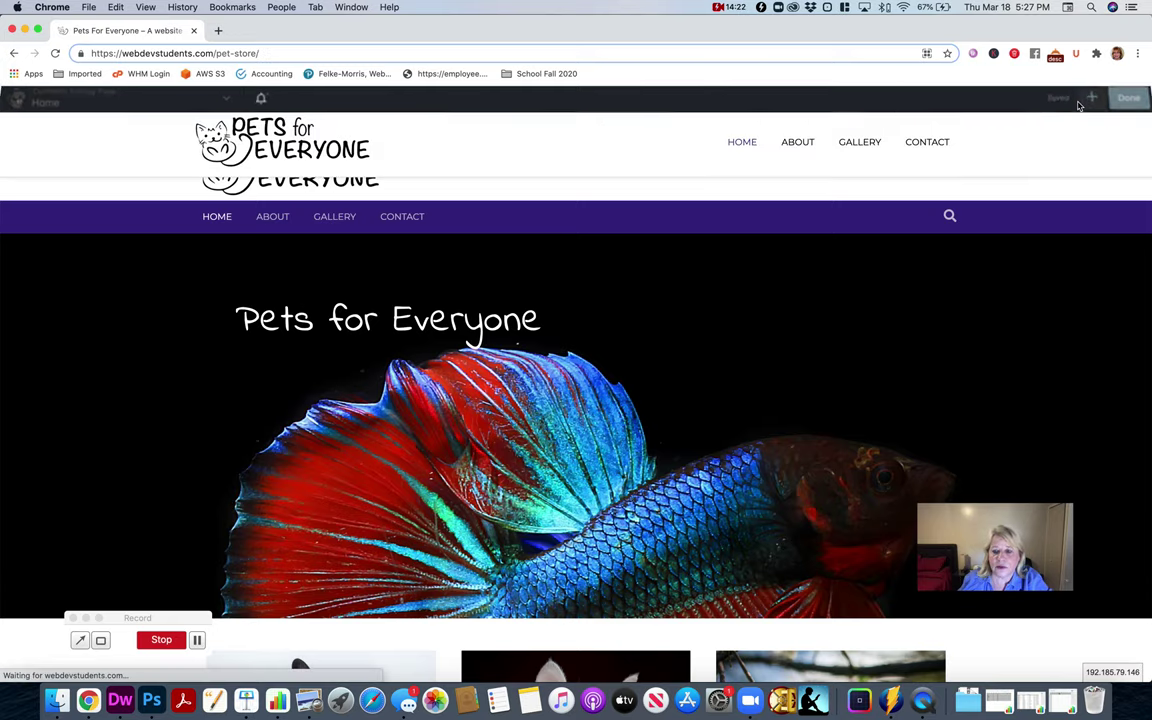